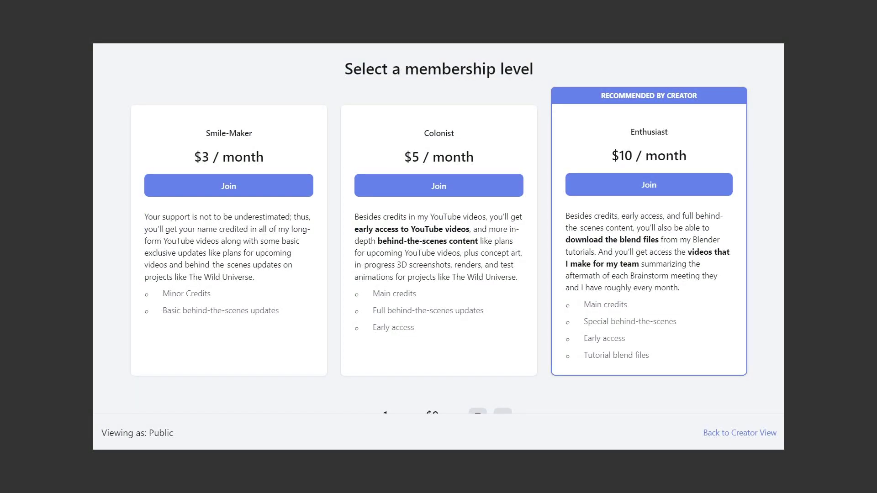
# Scroll past the membership tiers, tutorial and download posts to the Trailer Animatic post
pyautogui.scroll(-15, 438, 247)
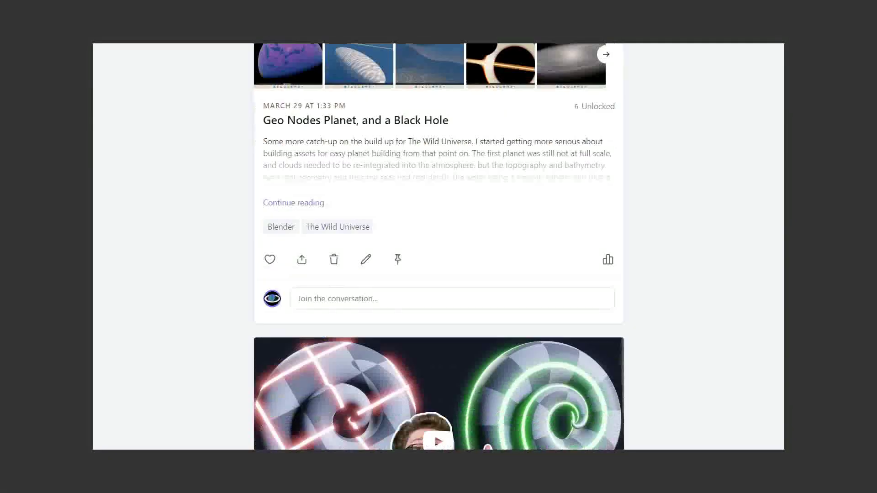
pyautogui.scroll(-6, 438, 247)
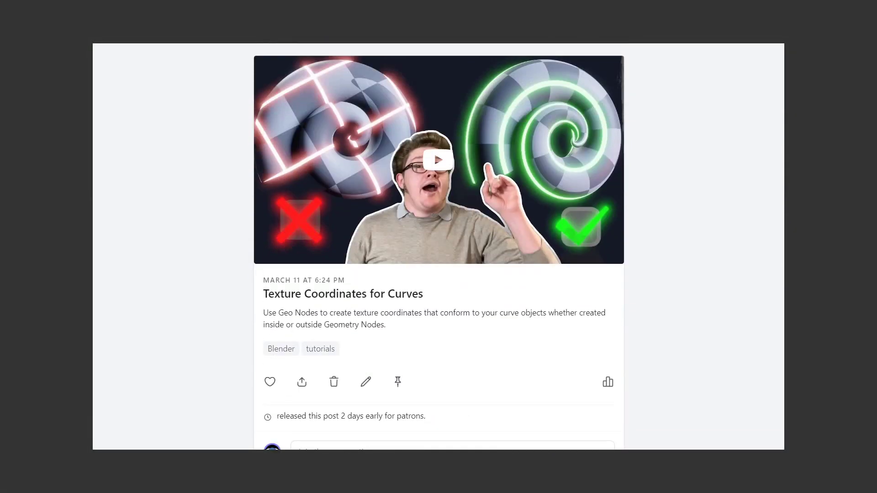
pyautogui.scroll(-9, 438, 247)
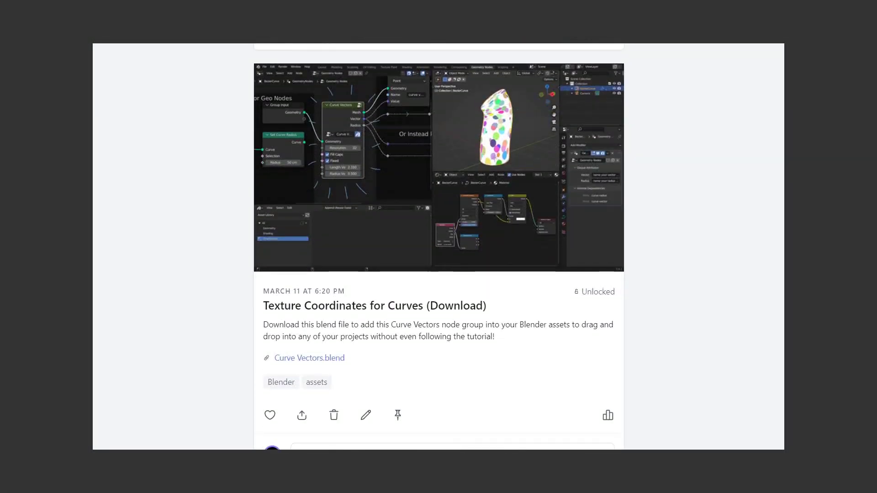
pyautogui.scroll(-15, 438, 247)
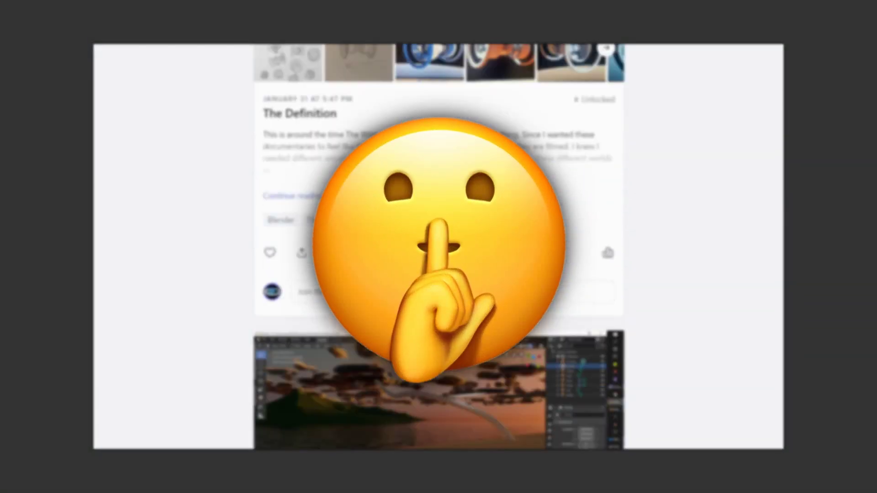
pyautogui.scroll(-15, 438, 246)
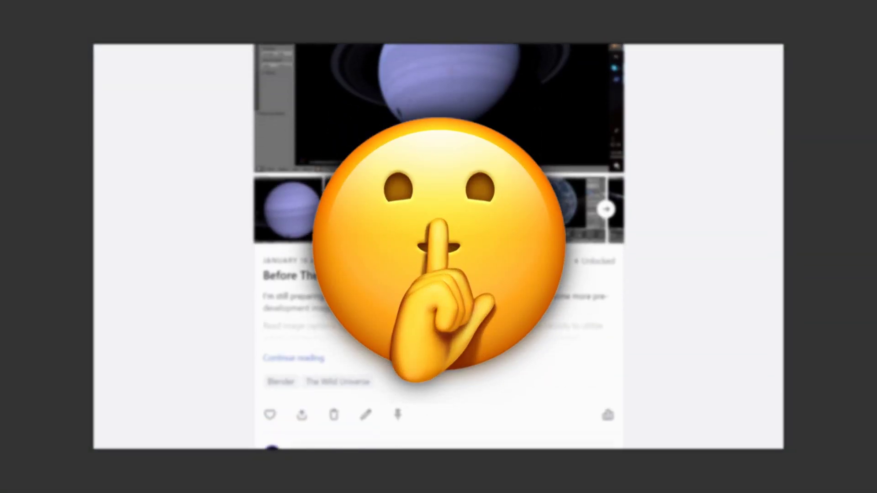
pyautogui.scroll(-15, 438, 247)
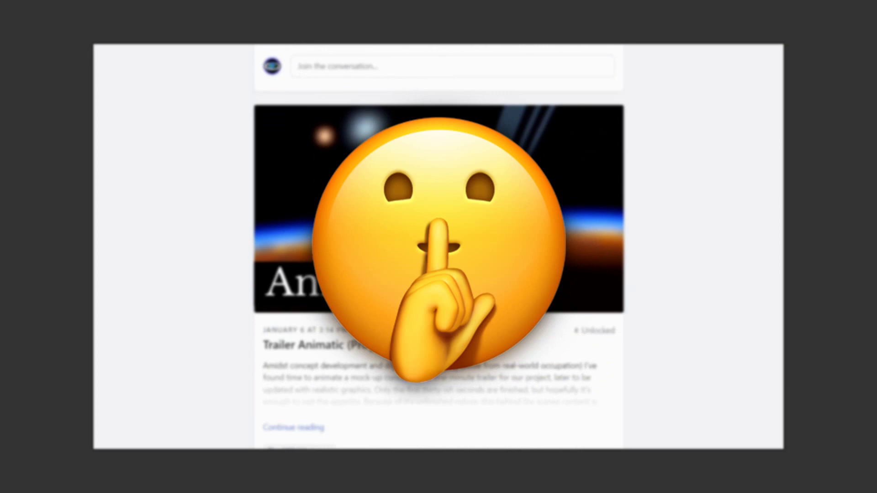
pyautogui.scroll(-3, 438, 246)
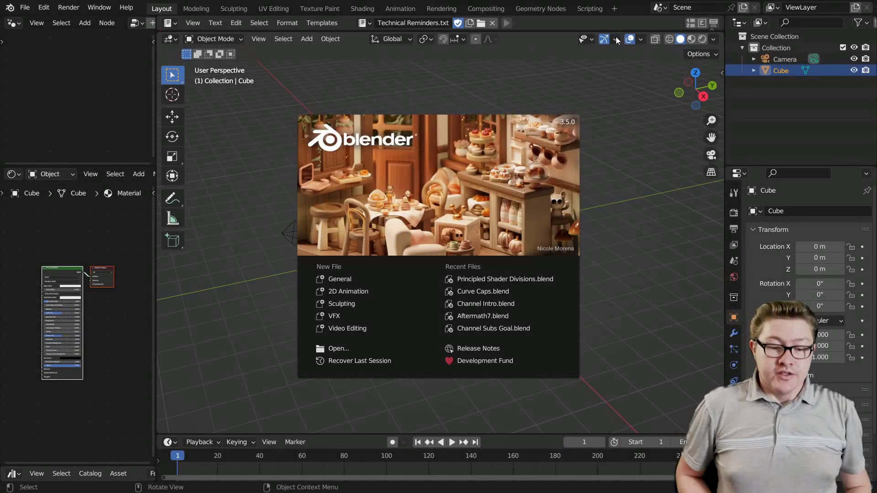
# Close the splash screen and delete the default cube
pyautogui.click(627, 180)
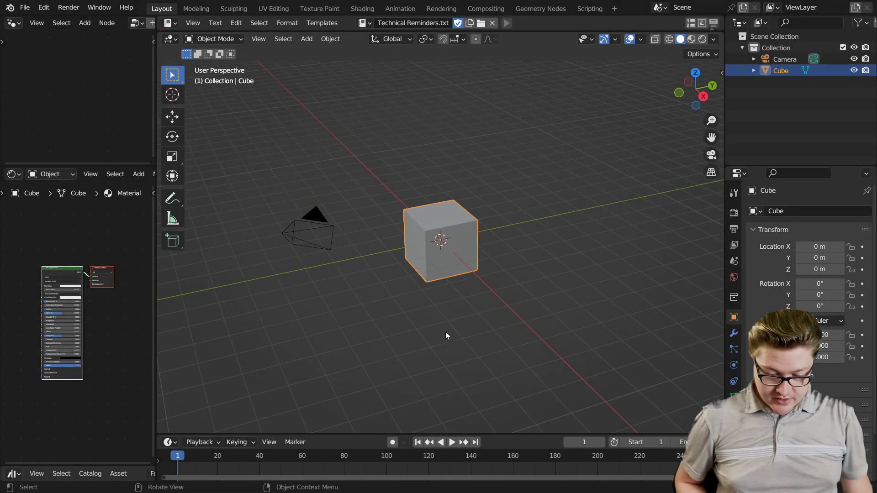
pyautogui.scroll(4, 461, 336)
pyautogui.press('x')
pyautogui.click(479, 256)
pyautogui.scroll(-1, 464, 241)
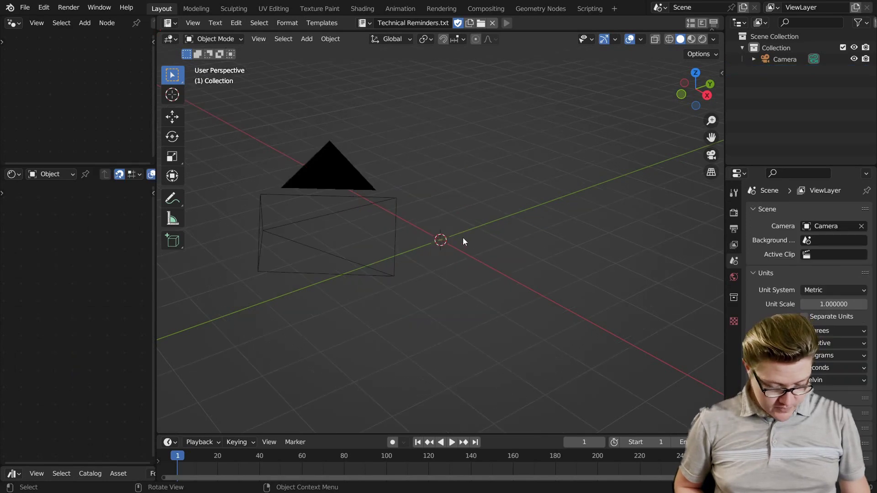
pyautogui.scroll(-2, 463, 241)
# Add a ground plane scaled up by a factor of 8
pyautogui.hotkey('shift', 'a')
pyautogui.click(480, 197)
pyautogui.press('s')
pyautogui.press('8')
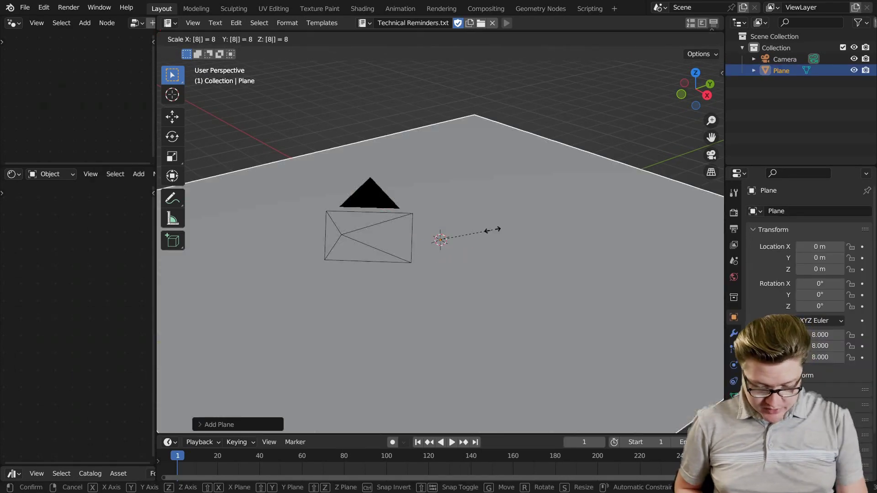
pyautogui.press('Return')
pyautogui.scroll(-2, 456, 305)
pyautogui.moveTo(456, 305); pyautogui.dragTo(452, 184, button='middle')
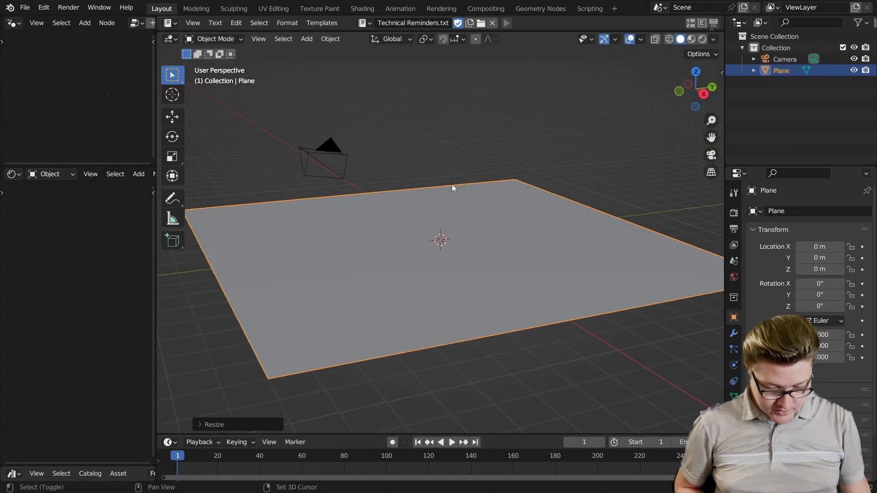
# Add a Suzanne monkey head and give it subdivision level 2 with Ctrl+2
pyautogui.hotkey('shift', 'a')
pyautogui.moveTo(451, 184)
pyautogui.click(504, 292)
pyautogui.scroll(5, 467, 260)
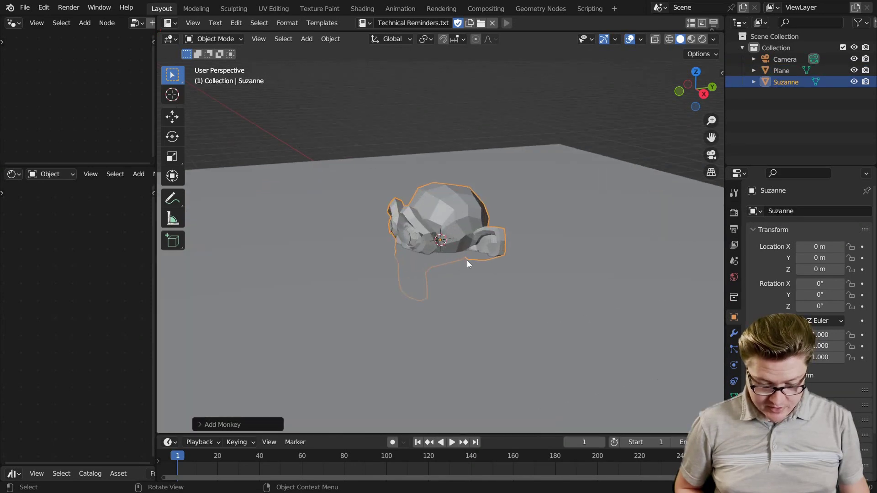
pyautogui.hotkey('ctrl', '2')
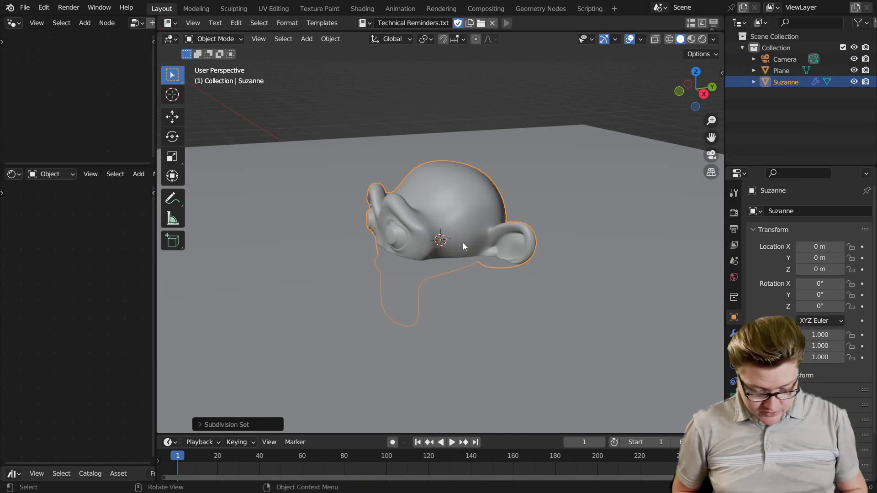
pyautogui.moveTo(503, 260); pyautogui.dragTo(517, 300, button='middle')
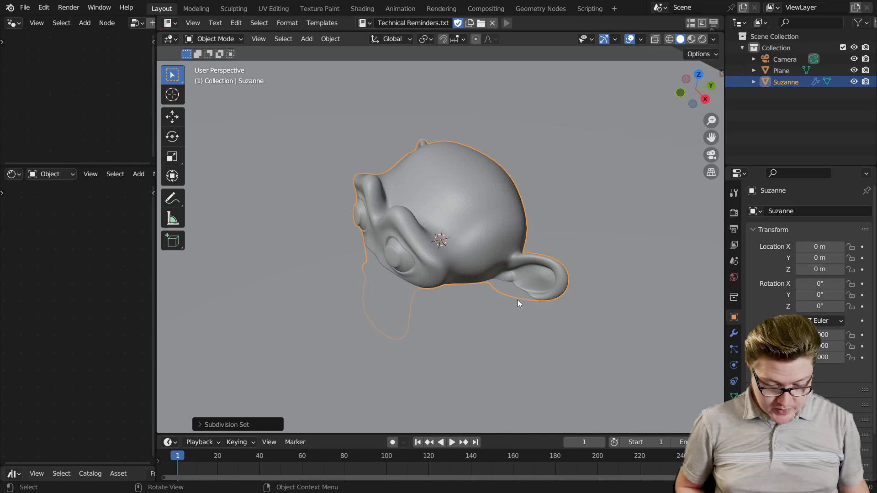
pyautogui.scroll(3, 482, 296)
# Shade Suzanne smooth
pyautogui.rightClick(462, 160)
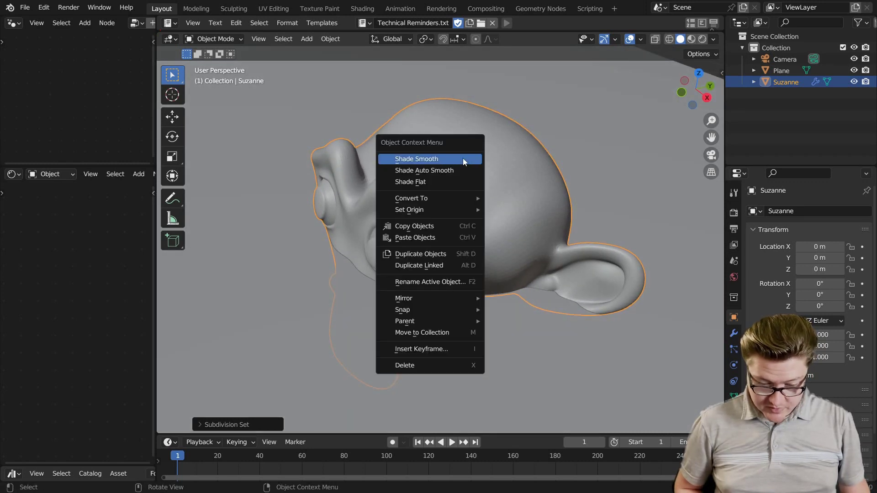
pyautogui.click(462, 159)
pyautogui.scroll(-3, 471, 236)
pyautogui.moveTo(471, 236); pyautogui.dragTo(411, 259, button='middle')
# From the right orthographic view, tilt Suzanne back to about -35.5° on X
pyautogui.press('KP_3')
pyautogui.scroll(3, 500, 268)
pyautogui.press('r')
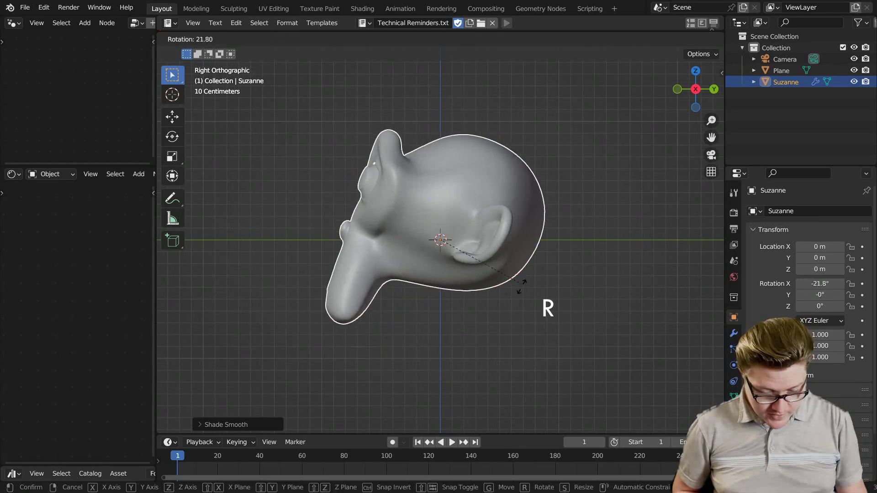
pyautogui.click(461, 338)
# Raise Suzanne along Z to about 50 cm above the plane
pyautogui.press('g')
pyautogui.press('z')
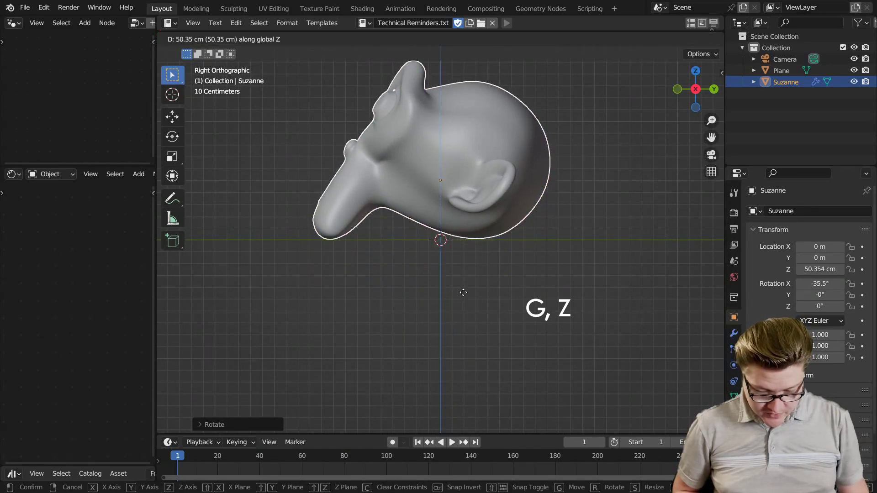
pyautogui.click(463, 294)
pyautogui.scroll(-3, 431, 286)
pyautogui.moveTo(430, 286); pyautogui.dragTo(515, 305, button='middle')
pyautogui.scroll(3, 553, 283)
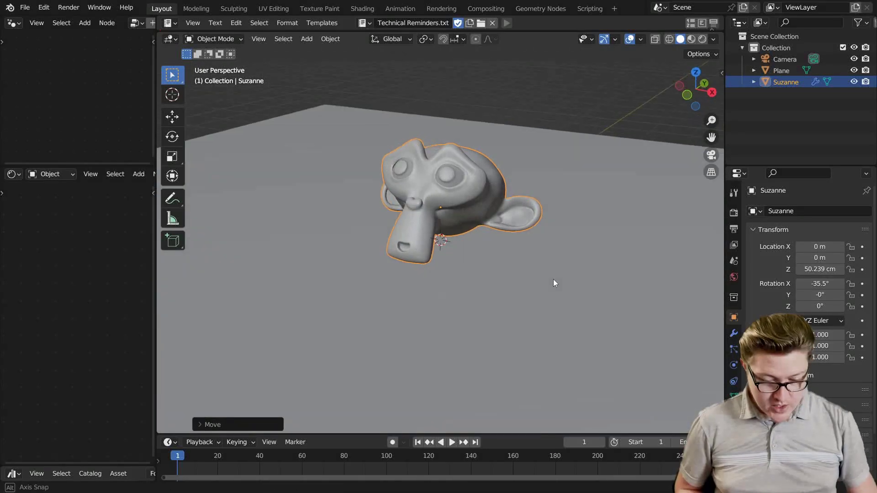
# Switch the viewport to rendered shading and inspect the World's Sky Texture settings
pyautogui.press('z')
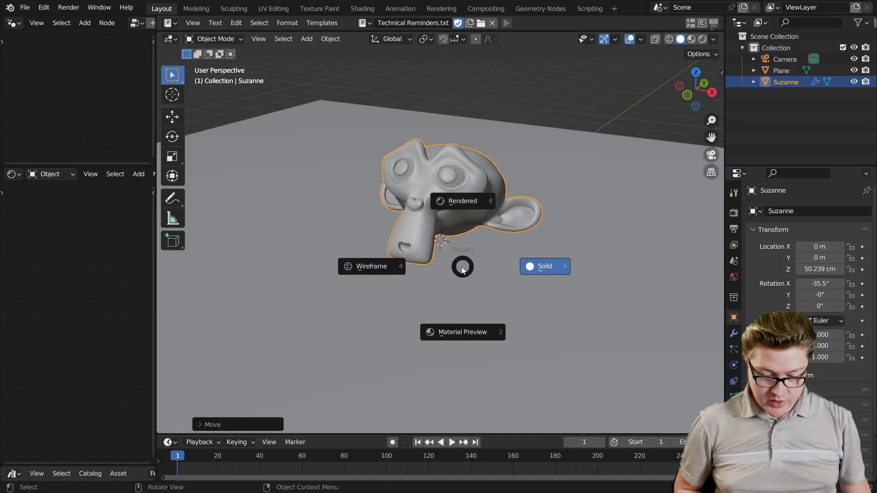
pyautogui.click(445, 201)
pyautogui.moveTo(537, 233); pyautogui.dragTo(502, 259, button='middle')
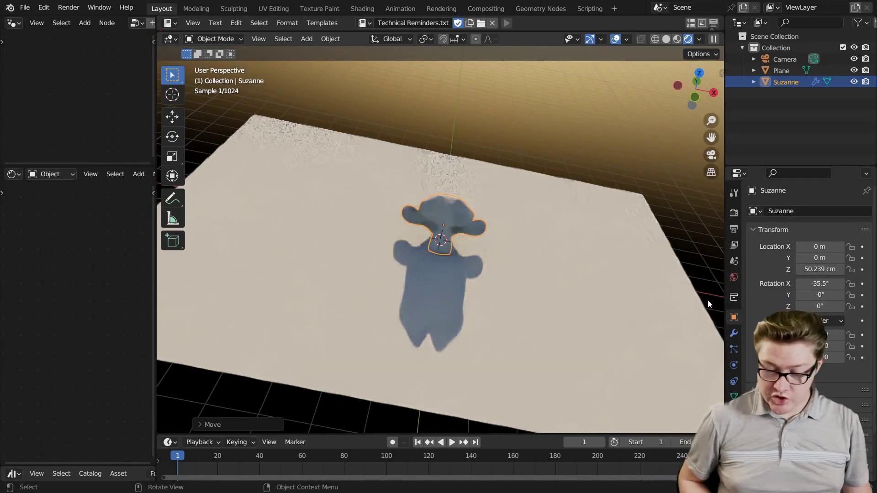
pyautogui.click(733, 277)
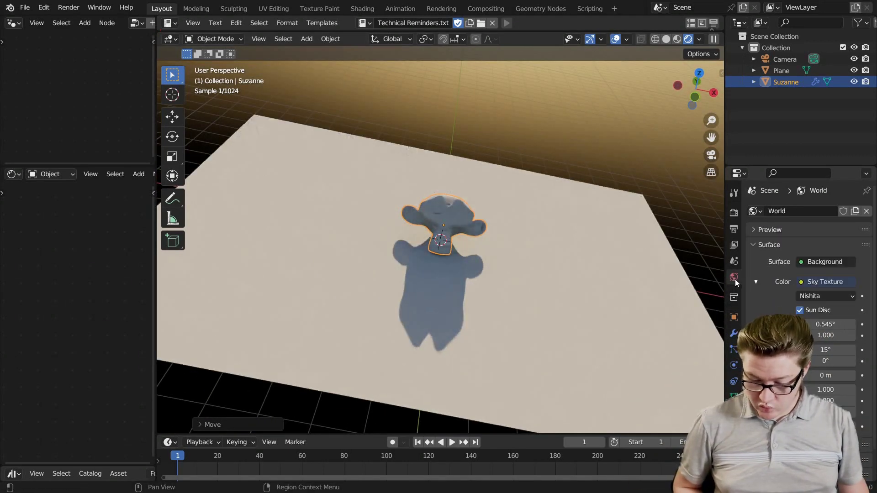
pyautogui.click(808, 286)
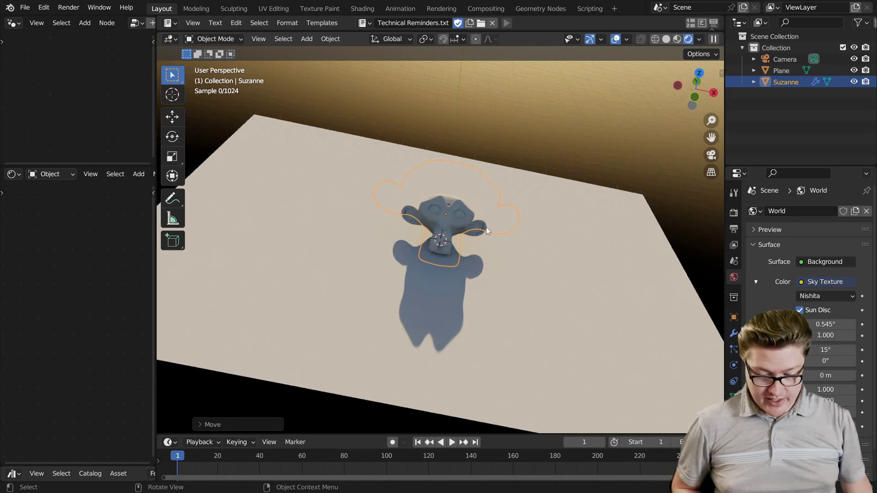
pyautogui.moveTo(486, 227); pyautogui.dragTo(518, 307, button='middle')
# Rotate Suzanne 90° around Z with 'rz90', hide overlays, and widen the left editors
pyautogui.write('rz')
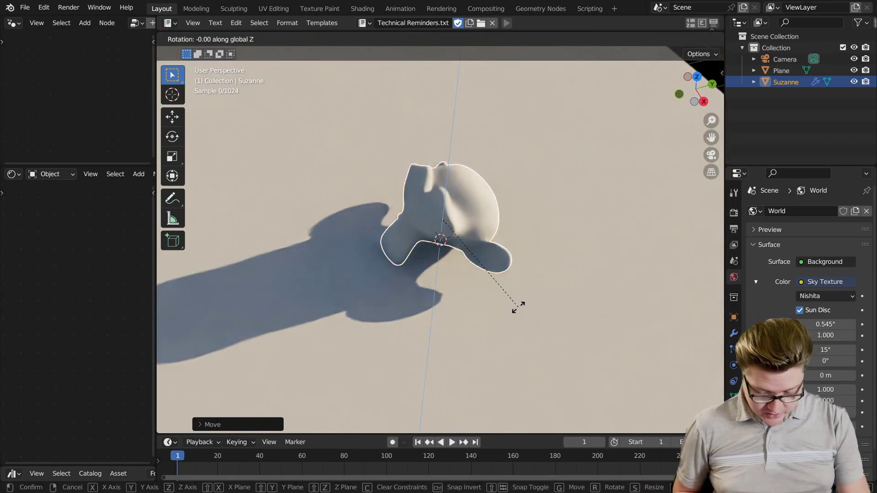
pyautogui.write('90')
pyautogui.press('Return')
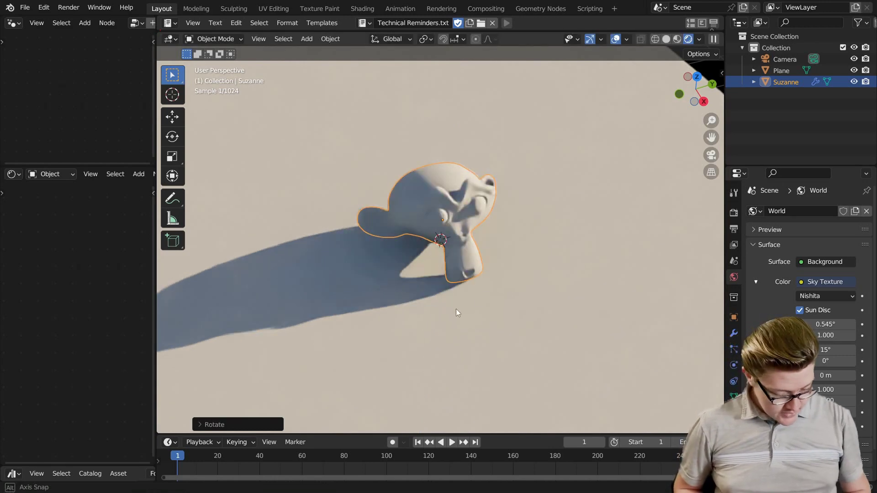
pyautogui.moveTo(456, 310); pyautogui.dragTo(470, 200, button='middle')
pyautogui.hotkey('shift', 'alt', 'z')
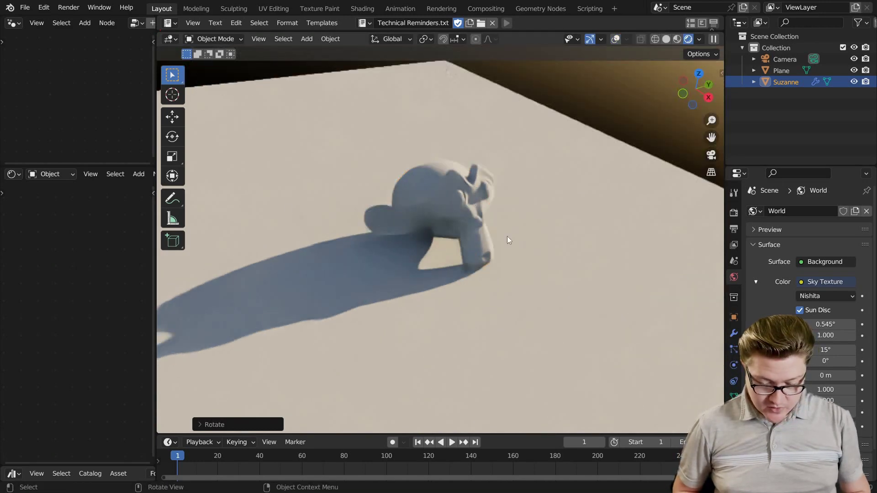
pyautogui.moveTo(378, 224); pyautogui.dragTo(368, 227)
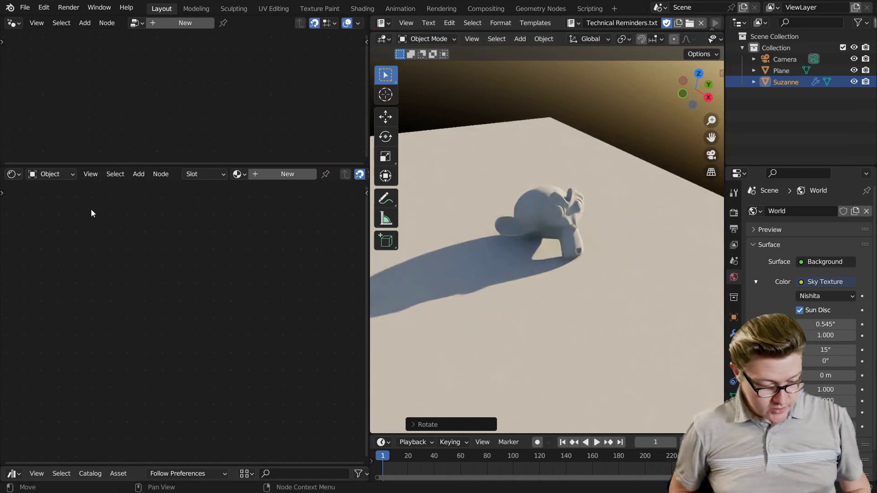
# Merge the upper-left area into the Shader Editor and assign the existing Material to Suzanne
pyautogui.moveTo(2, 168); pyautogui.dragTo(159, 298)
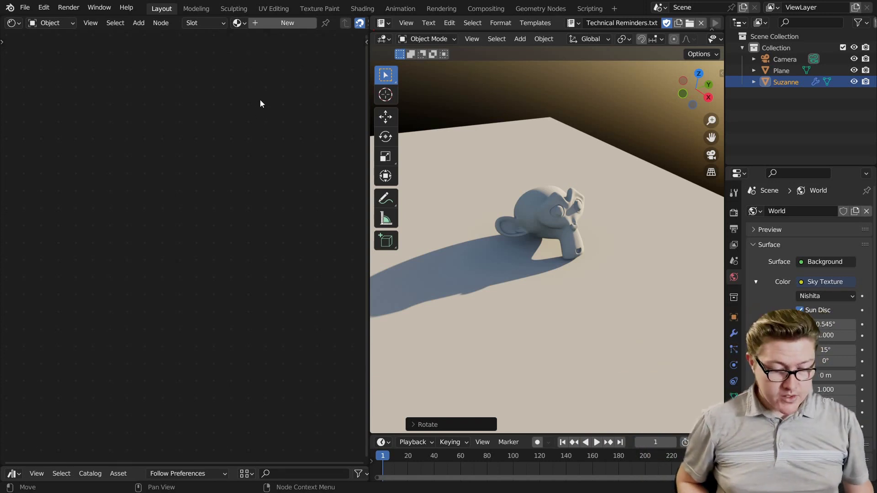
pyautogui.click(239, 23)
pyautogui.click(251, 41)
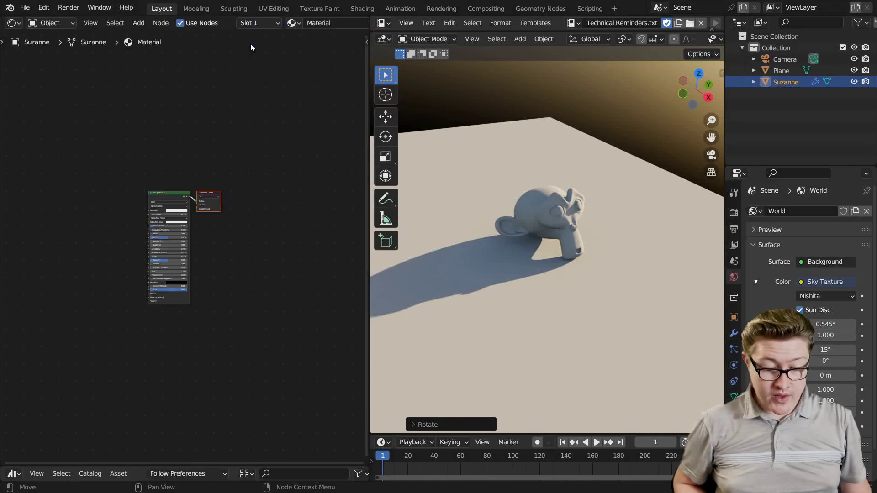
pyautogui.scroll(3, 247, 82)
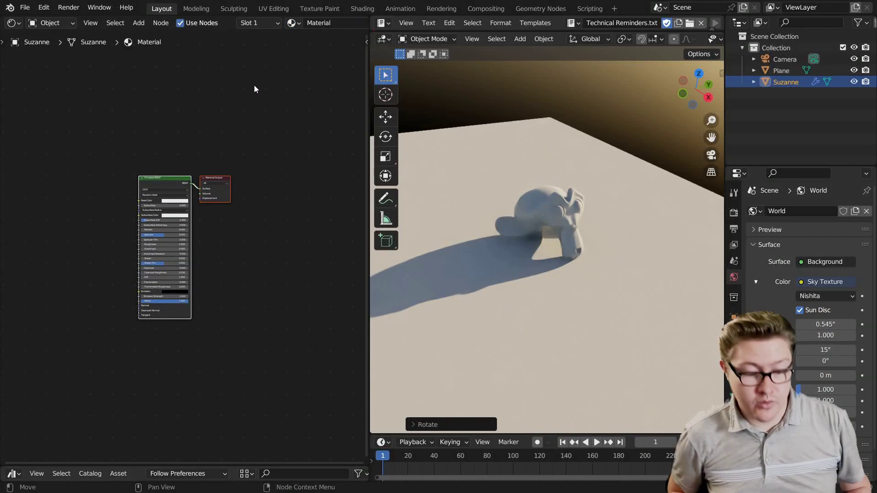
pyautogui.scroll(2, 156, 173)
pyautogui.moveTo(250, 145); pyautogui.dragTo(194, 172, button='middle')
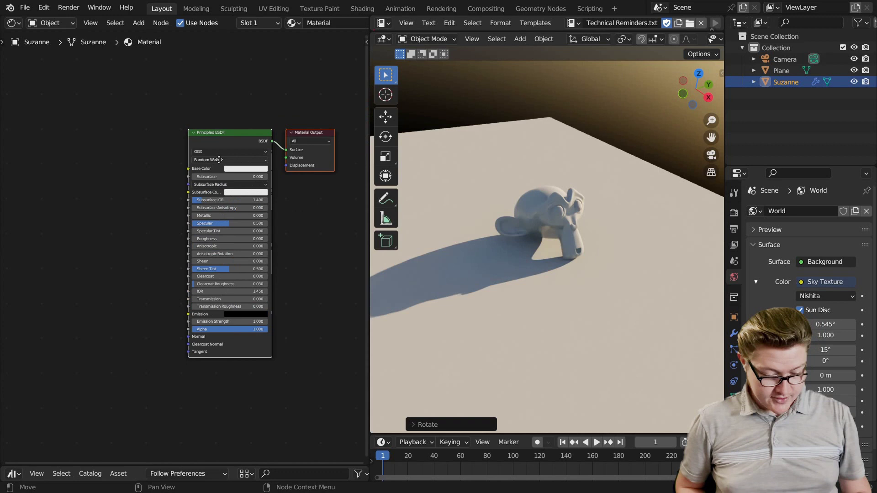
# Group the Principled BSDF node with Ctrl+G and return to the material level
pyautogui.moveTo(250, 130); pyautogui.dragTo(153, 111)
pyautogui.moveTo(240, 247); pyautogui.dragTo(279, 249, button='middle')
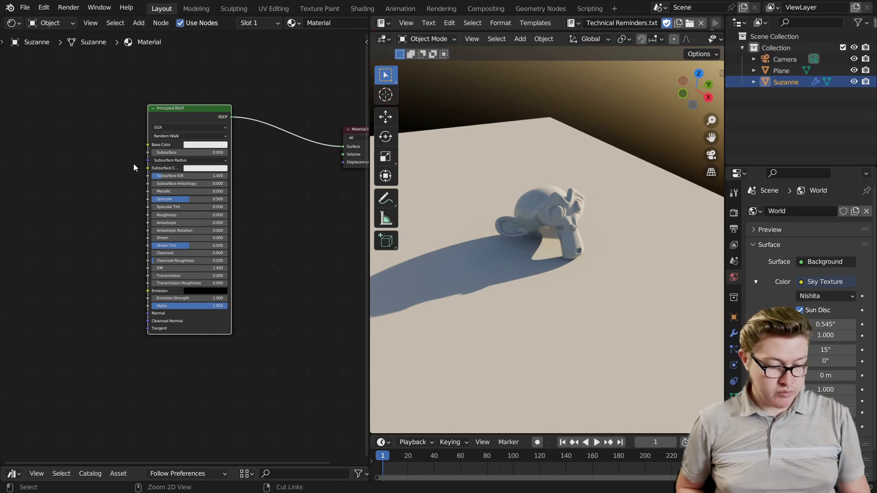
pyautogui.hotkey('ctrl', 'g')
pyautogui.press('Home')
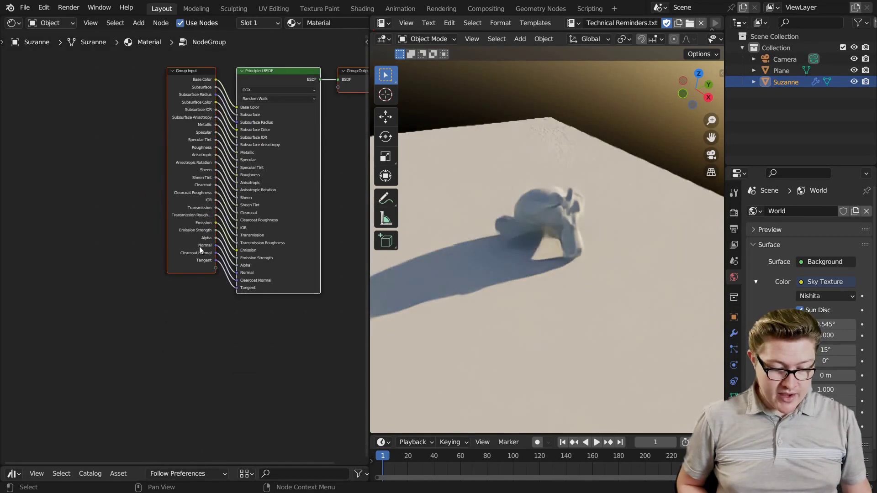
pyautogui.moveTo(187, 169); pyautogui.dragTo(98, 163)
pyautogui.press('Escape')
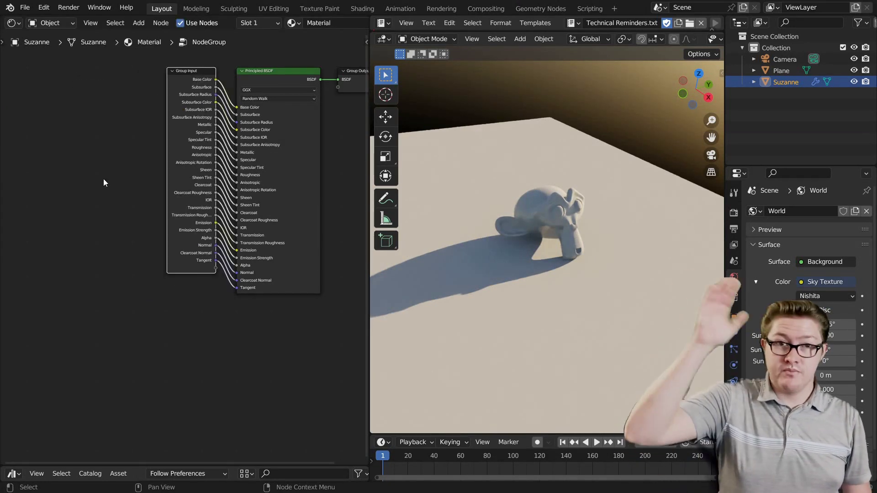
pyautogui.press('Tab')
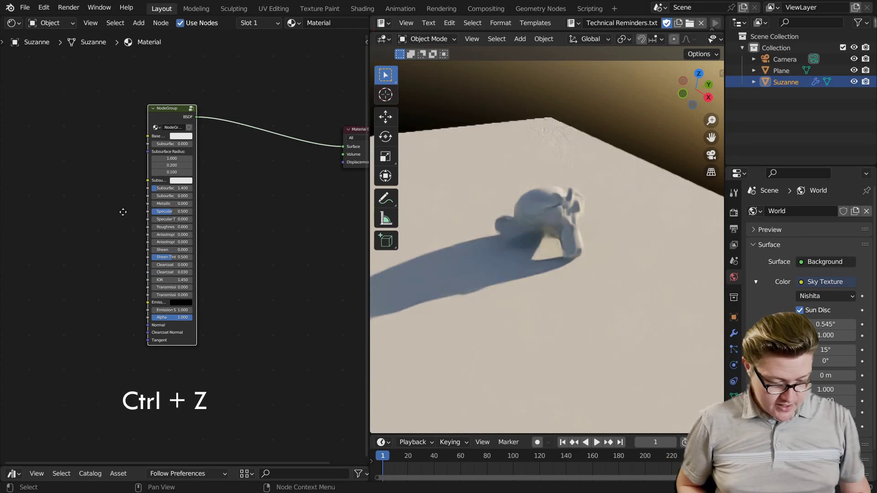
# Undo the grouping and add an RGB node left of the Principled BSDF
pyautogui.moveTo(109, 195); pyautogui.dragTo(187, 201, button='middle')
pyautogui.hotkey('ctrl', 'z')
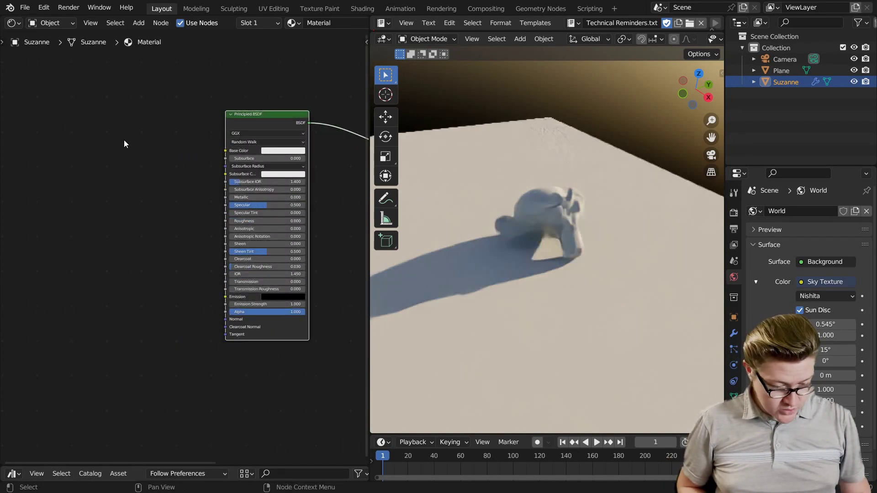
pyautogui.hotkey('shift', 'a')
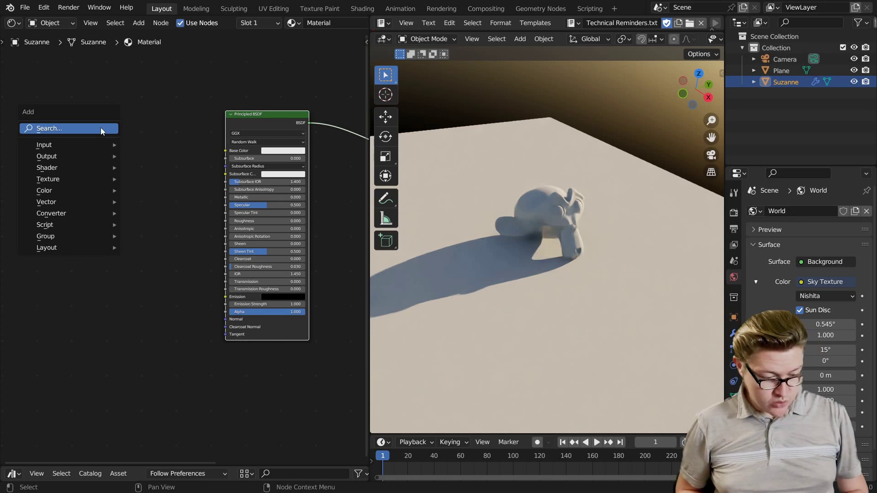
pyautogui.click(100, 127)
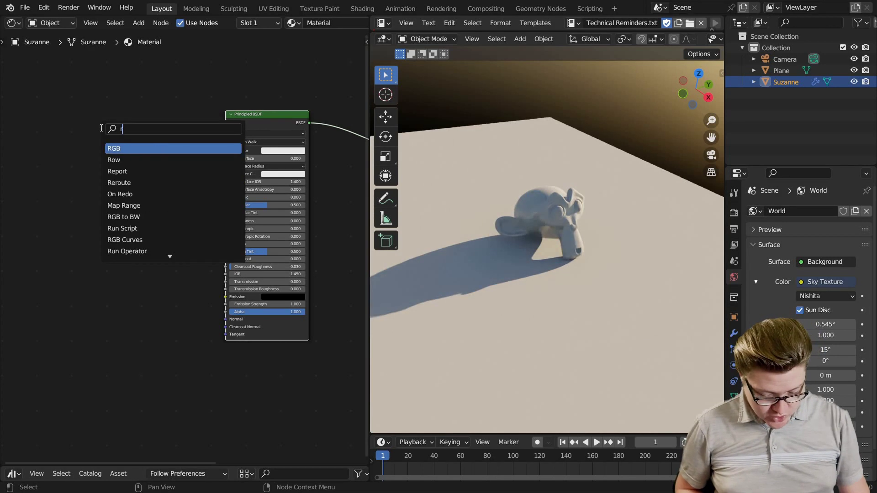
pyautogui.write('gb')
pyautogui.press('Return')
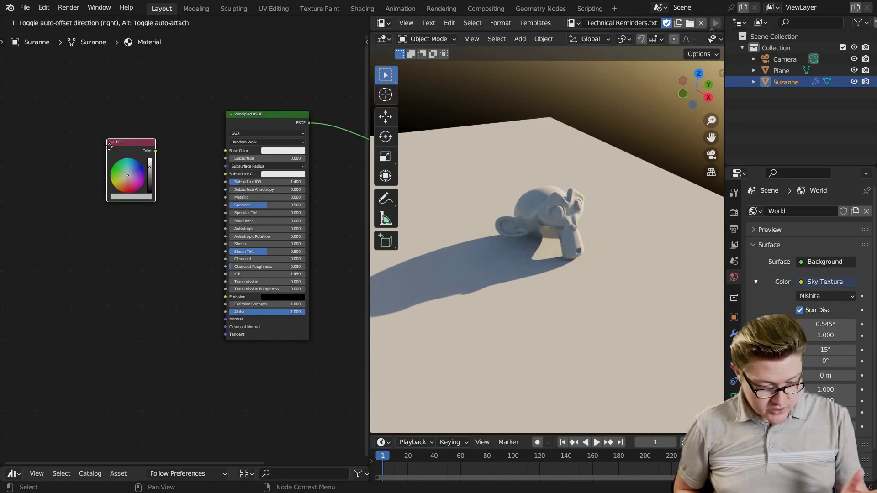
pyautogui.click(137, 140)
# Group the RGB and Principled BSDF nodes, delete the RGB node, and wire a new input to Base Color
pyautogui.moveTo(299, 56); pyautogui.dragTo(81, 239)
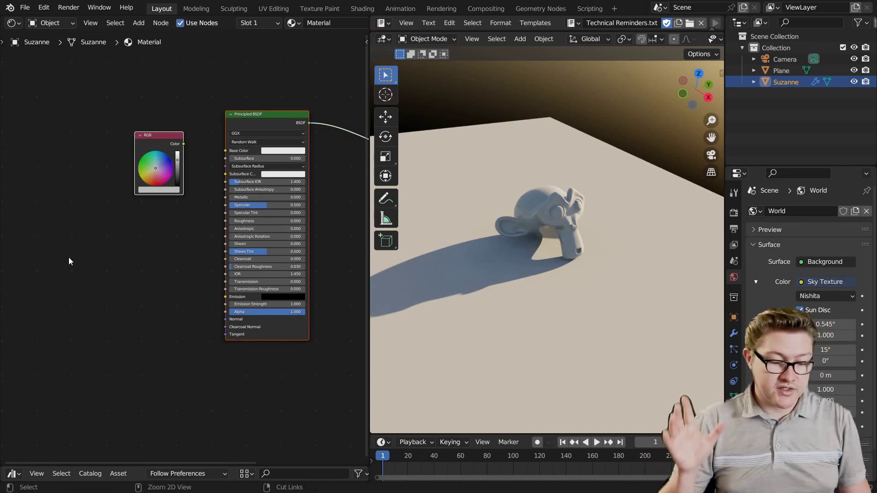
pyautogui.hotkey('ctrl', 'g')
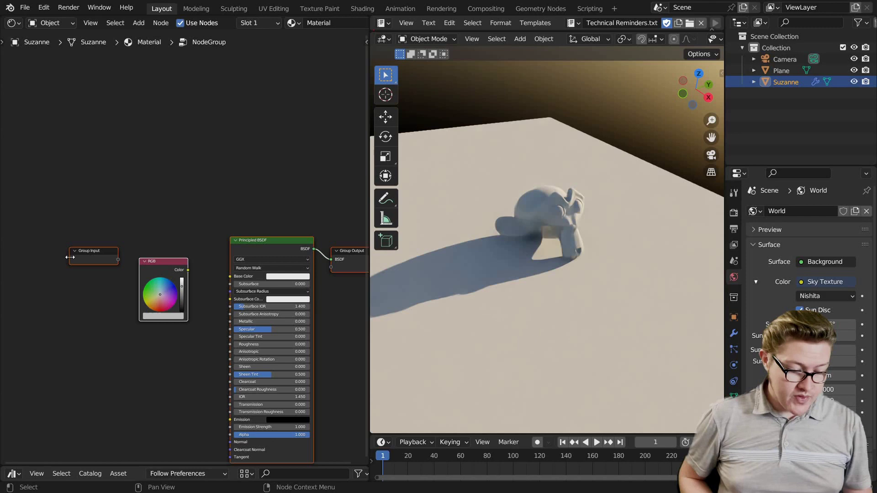
pyautogui.scroll(1, 94, 297)
pyautogui.moveTo(87, 261)
pyautogui.mouseDown()
pyautogui.moveTo(11, 212)
pyautogui.moveTo(91, 253)
pyautogui.mouseUp()
pyautogui.click(160, 269)
pyautogui.press('x')
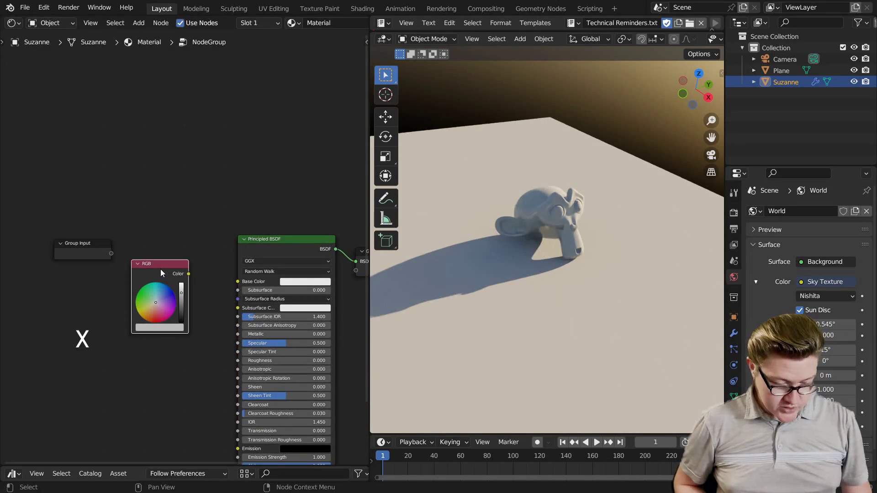
pyautogui.scroll(2, 149, 250)
pyautogui.keyDown('ctrl'); pyautogui.hscroll(-1, 83, 220); pyautogui.keyUp('ctrl')
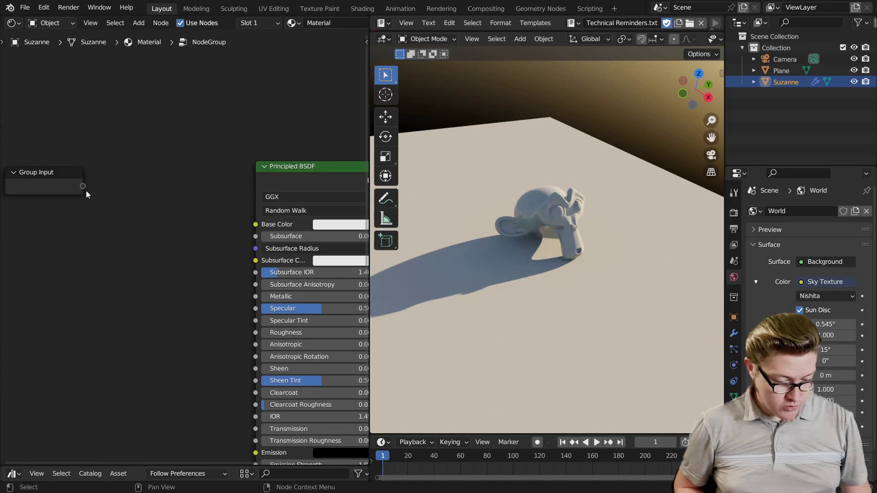
pyautogui.moveTo(82, 186); pyautogui.dragTo(259, 225)
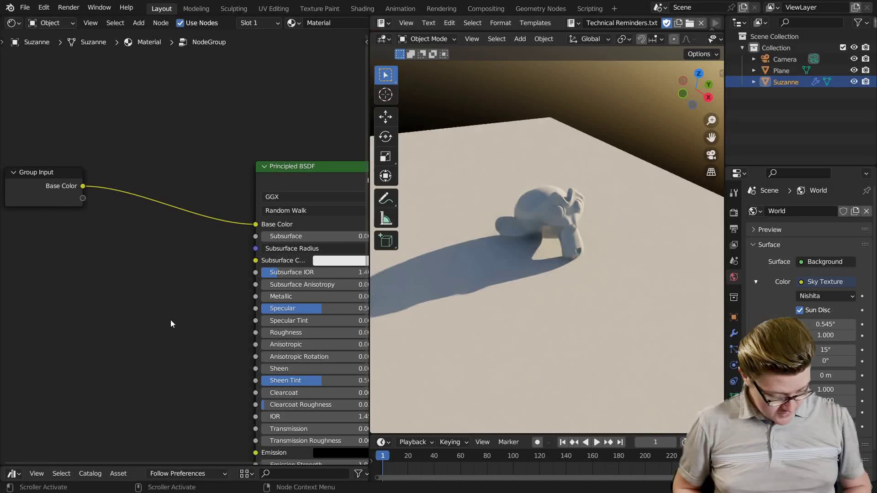
# In the maximised node editor's Group sidebar tab, rename the Base Color input to Color
pyautogui.hotkey('ctrl', 'space')
pyautogui.press('n')
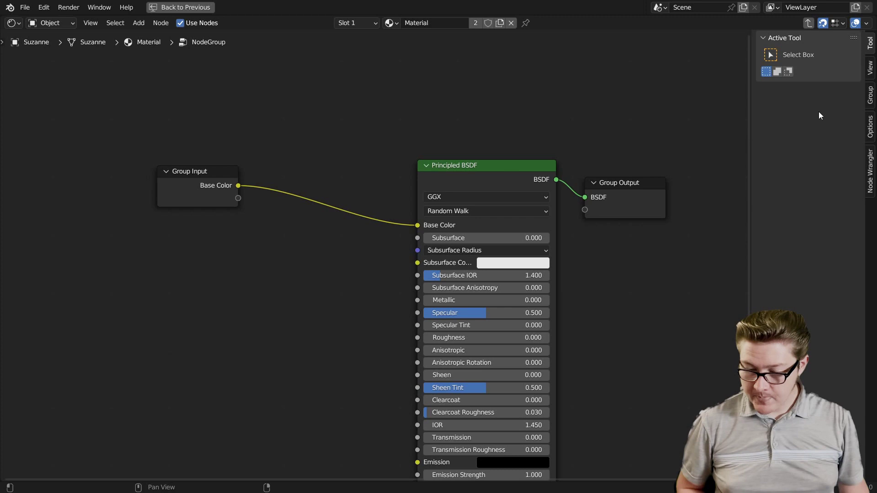
pyautogui.click(870, 96)
pyautogui.click(792, 57)
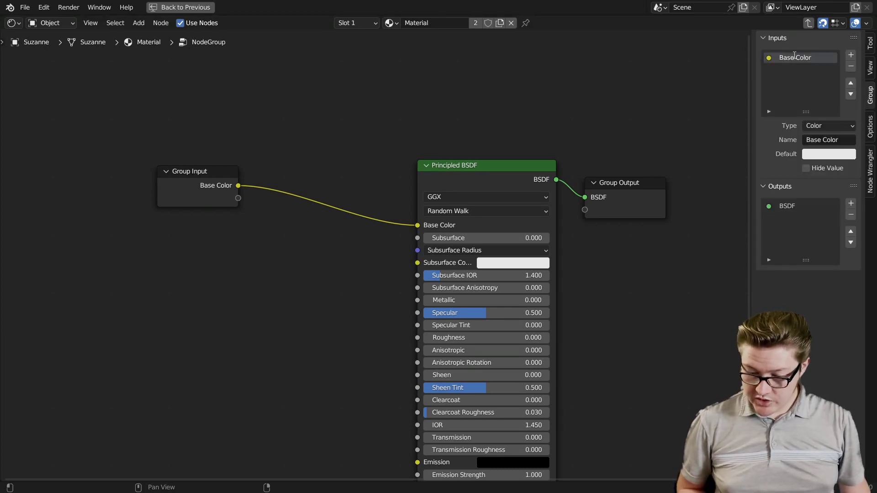
pyautogui.doubleClick(795, 57)
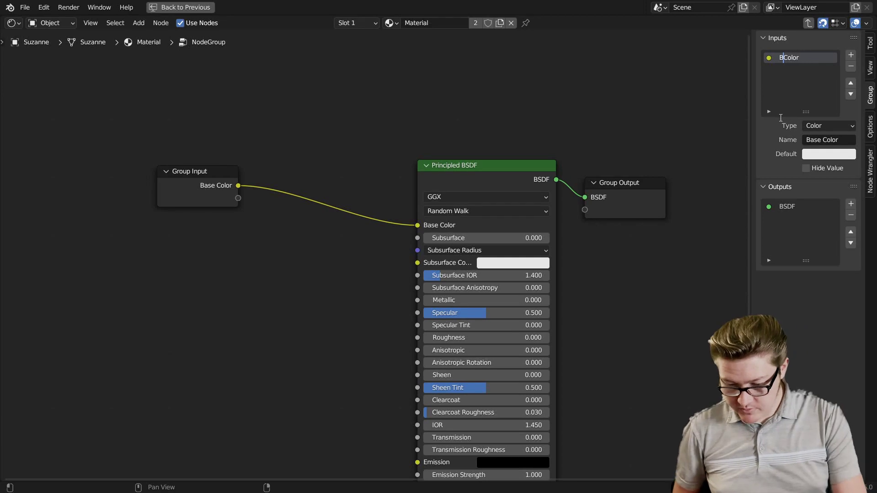
pyautogui.press('Return')
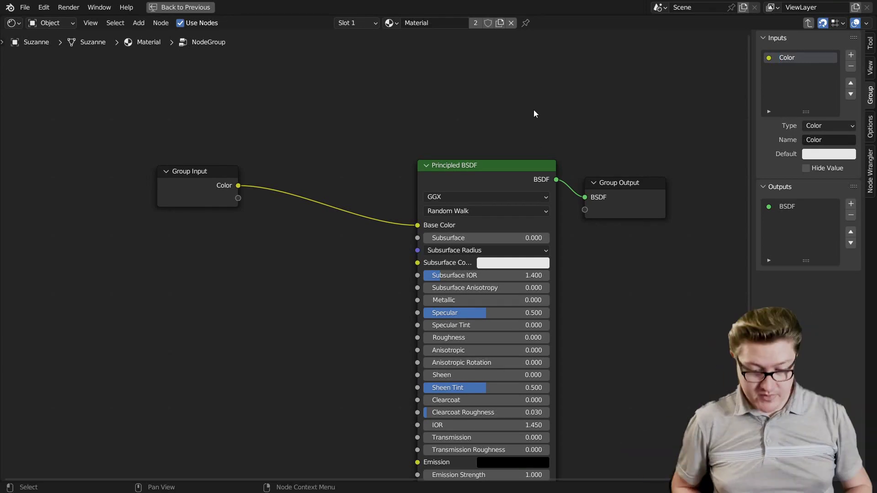
# Move the Group Input node left, hide the sidebar, and restore the normal layout
pyautogui.moveTo(183, 162); pyautogui.dragTo(221, 134, button='middle')
pyautogui.click(238, 155)
pyautogui.scroll(-1, 264, 192)
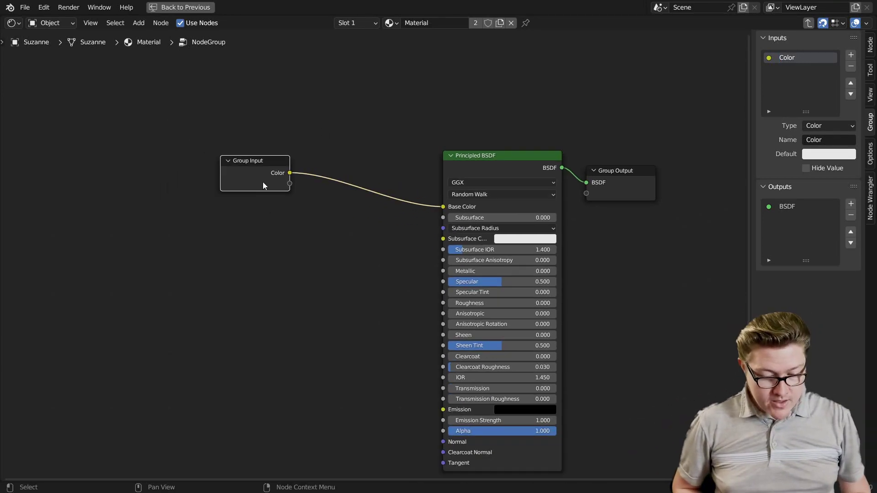
pyautogui.moveTo(262, 182); pyautogui.dragTo(221, 181)
pyautogui.moveTo(411, 287); pyautogui.dragTo(297, 287, button='middle')
pyautogui.press('n')
pyautogui.scroll(3, 485, 295)
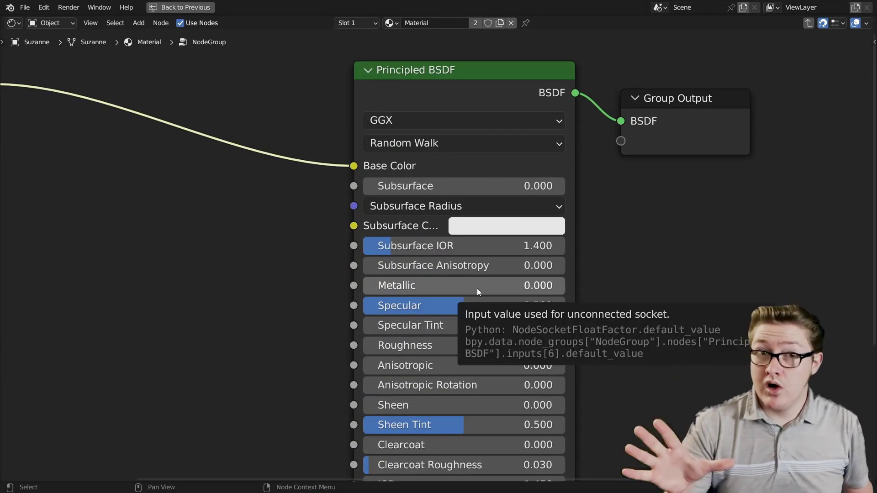
pyautogui.scroll(1, 331, 290)
pyautogui.scroll(2, 266, 245)
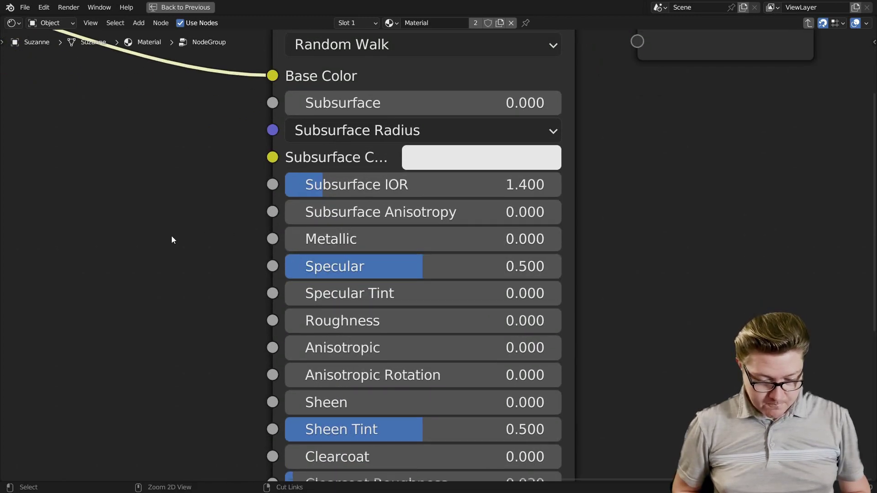
pyautogui.hotkey('ctrl', 'space')
# Raise the Principled BSDF's Metallic value to 1.000 so Suzanne renders as shiny metal
pyautogui.moveTo(149, 250); pyautogui.dragTo(198, 232, button='middle')
pyautogui.moveTo(198, 232)
pyautogui.mouseDown()
pyautogui.moveTo(371, 232)
pyautogui.moveTo(192, 232)
pyautogui.mouseUp()
pyautogui.scroll(5, 594, 265)
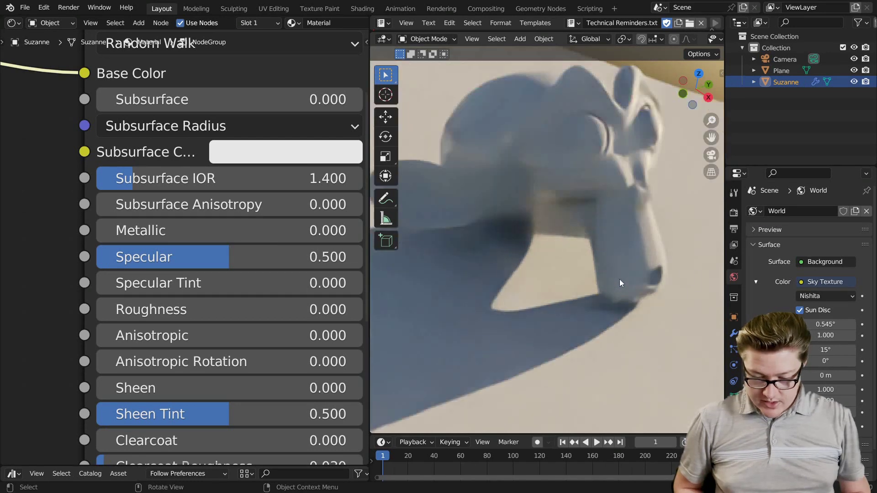
pyautogui.moveTo(620, 286); pyautogui.dragTo(525, 337, button='middle')
pyautogui.scroll(-2, 182, 233)
pyautogui.moveTo(182, 233); pyautogui.dragTo(258, 233)
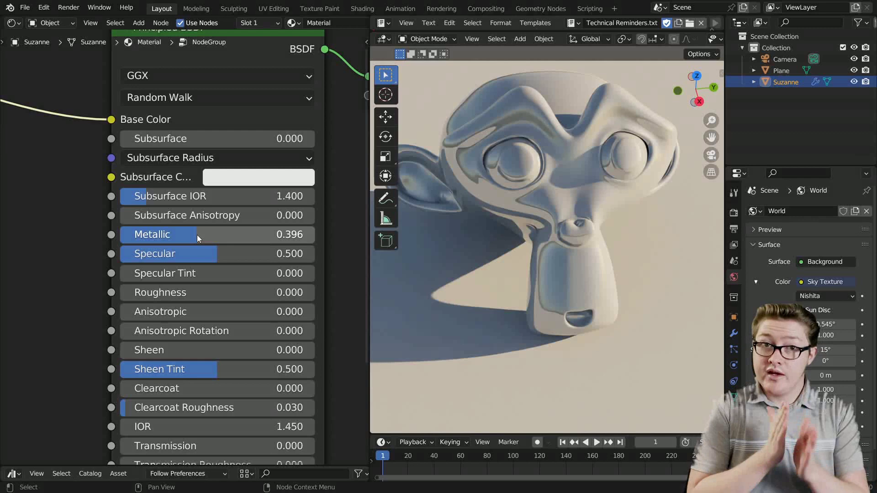
pyautogui.moveTo(231, 231); pyautogui.dragTo(315, 231)
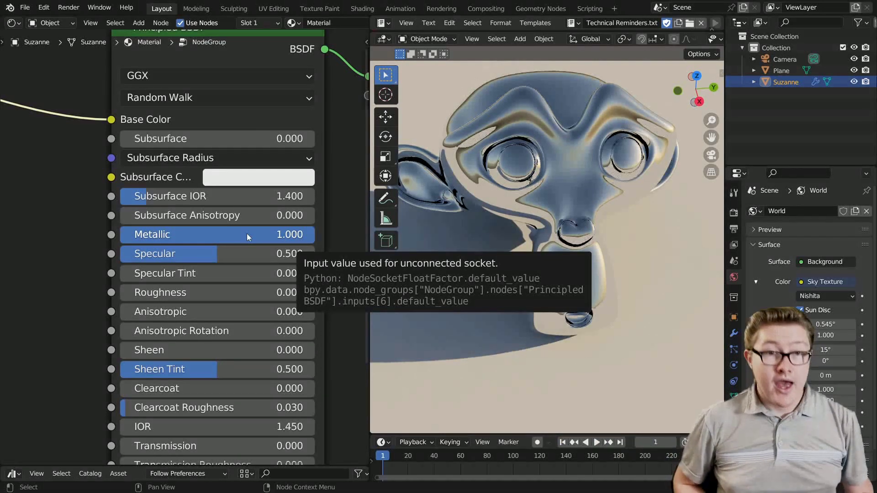
# Widen the node editor area and maximise it again
pyautogui.scroll(-2, 177, 249)
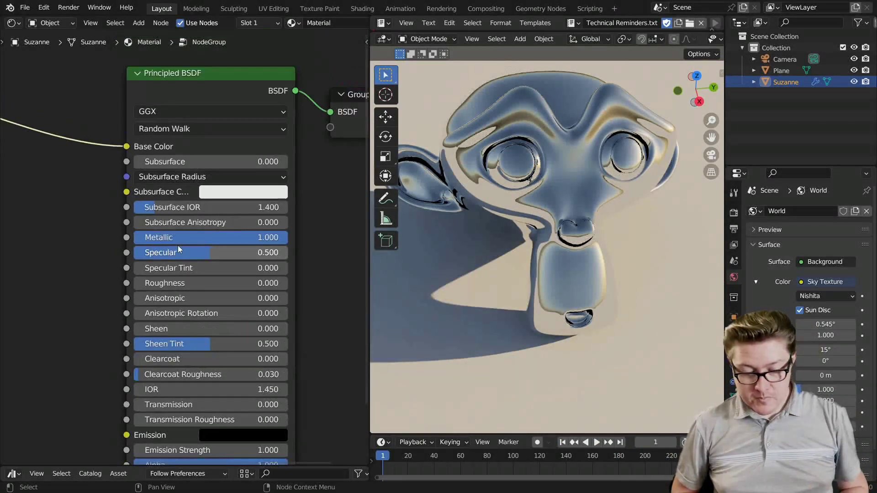
pyautogui.press('n')
pyautogui.press('n')
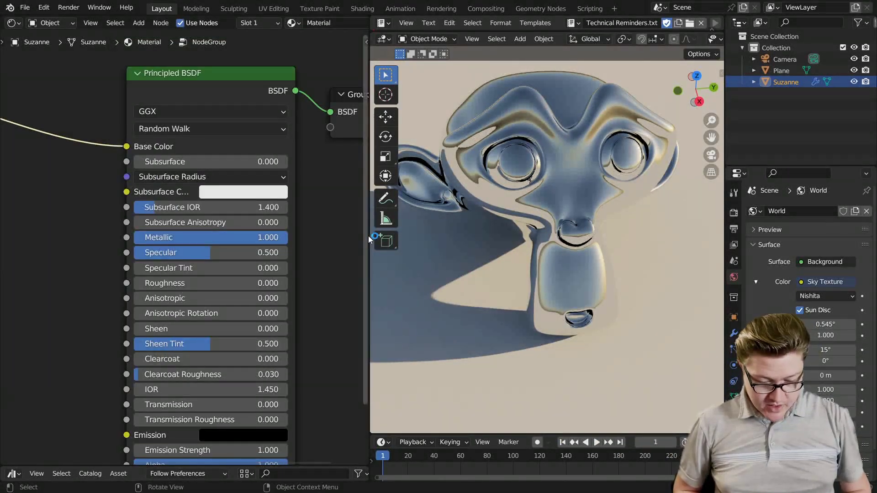
pyautogui.moveTo(368, 244); pyautogui.dragTo(479, 245)
pyautogui.scroll(-1, 277, 244)
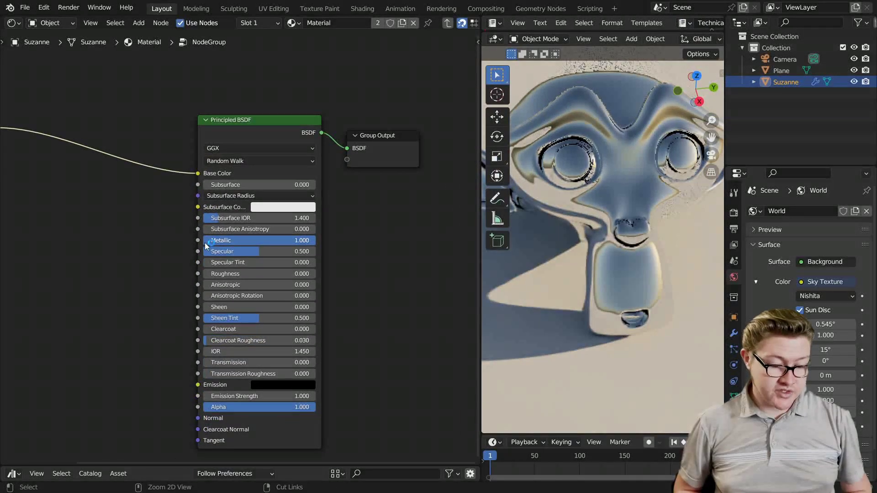
pyautogui.hotkey('ctrl', 'space')
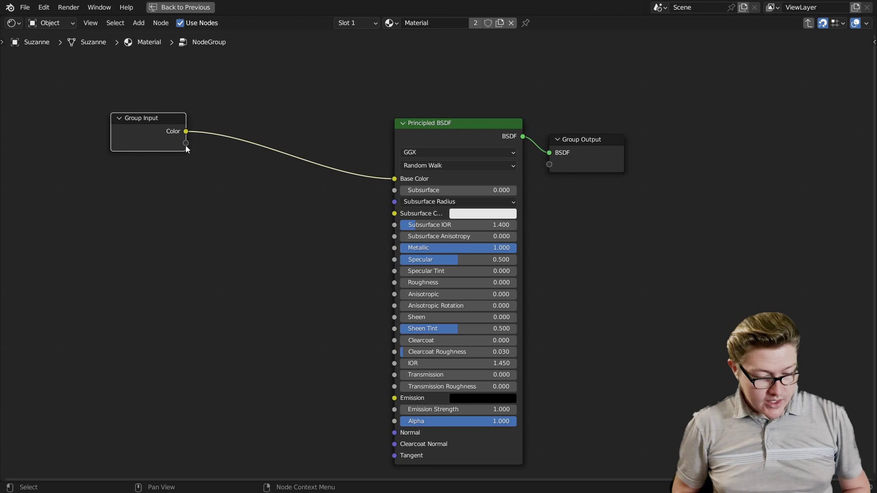
# Wire a new group input to the Principled BSDF's IOR (1.450) and try Specular values
pyautogui.moveTo(186, 144); pyautogui.dragTo(407, 363)
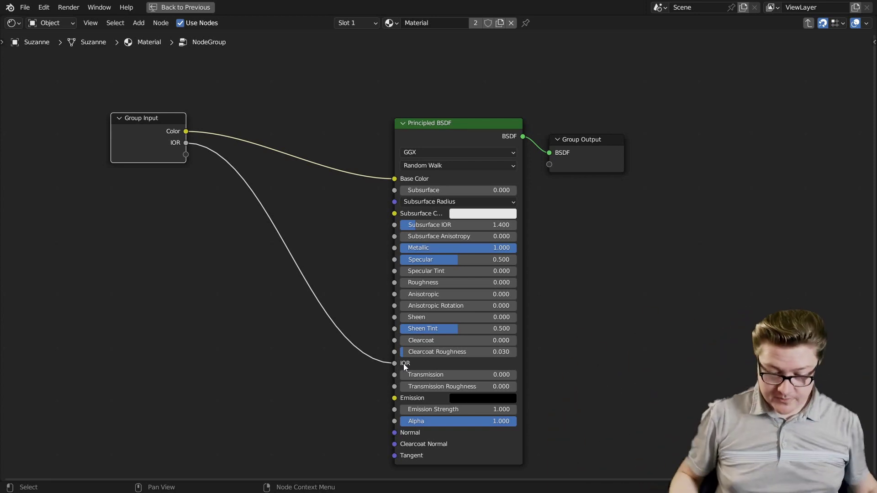
pyautogui.scroll(1, 328, 324)
pyautogui.scroll(1, 347, 326)
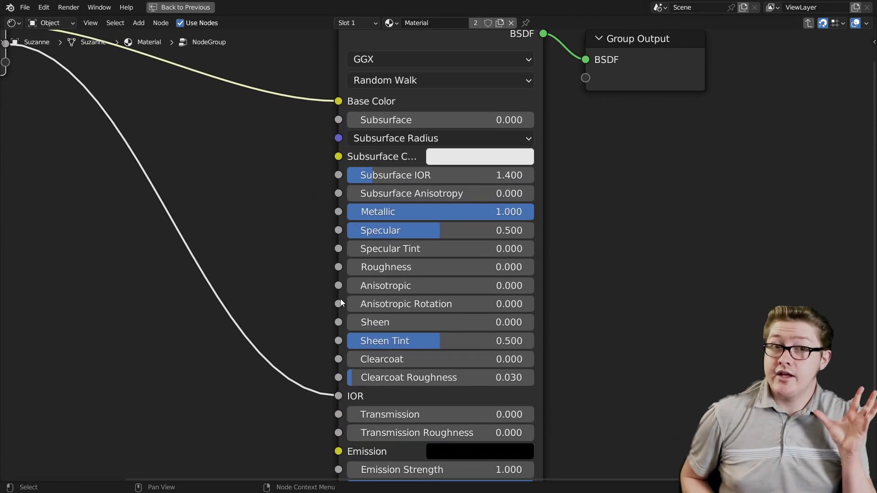
pyautogui.scroll(-1, 382, 322)
pyautogui.scroll(2, 402, 220)
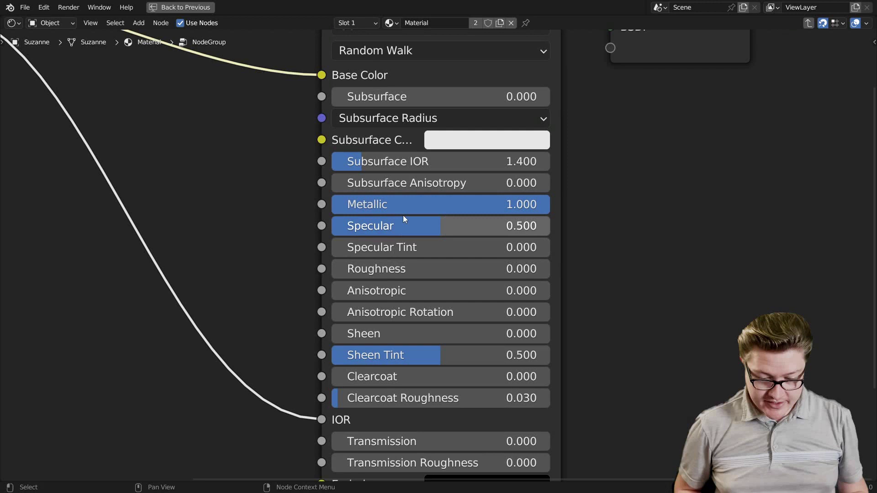
pyautogui.moveTo(413, 225)
pyautogui.mouseDown()
pyautogui.moveTo(450, 226)
pyautogui.moveTo(377, 225)
pyautogui.moveTo(425, 226)
pyautogui.moveTo(412, 225)
pyautogui.mouseUp()
# Expose Roughness as a new group input and exit to the material level
pyautogui.scroll(-2, 215, 218)
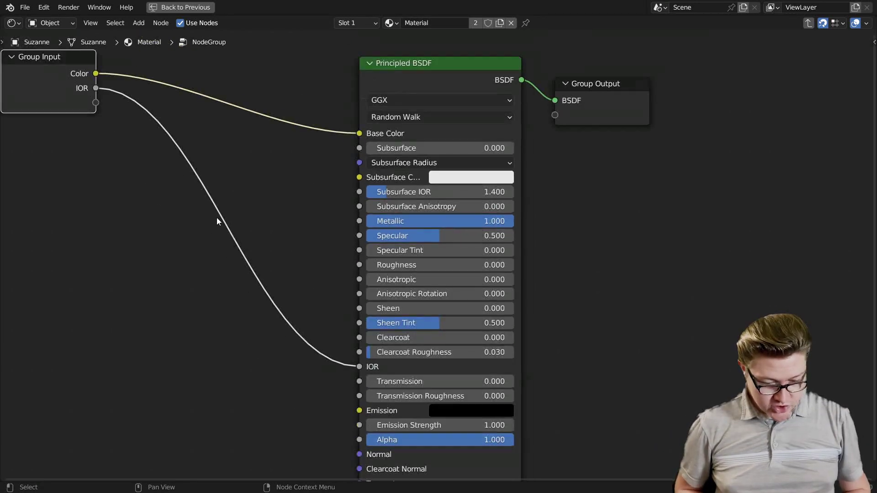
pyautogui.hscroll(-3, 260, 216)
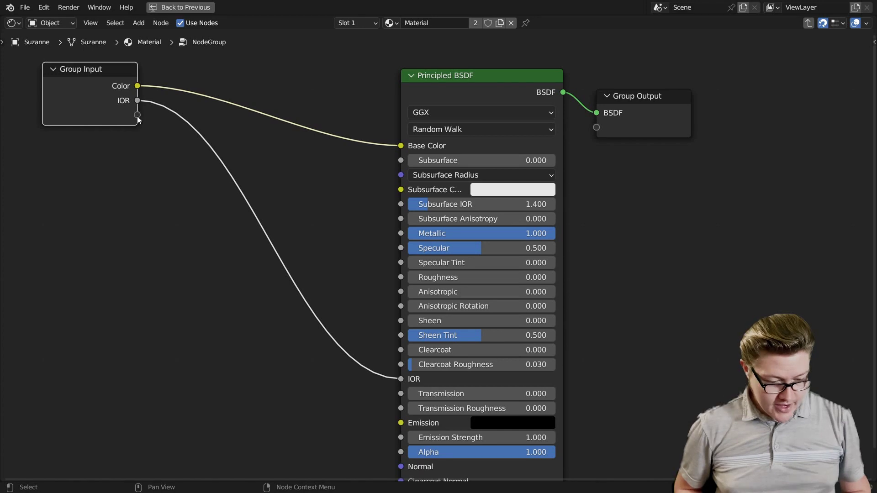
pyautogui.moveTo(137, 115); pyautogui.dragTo(402, 277)
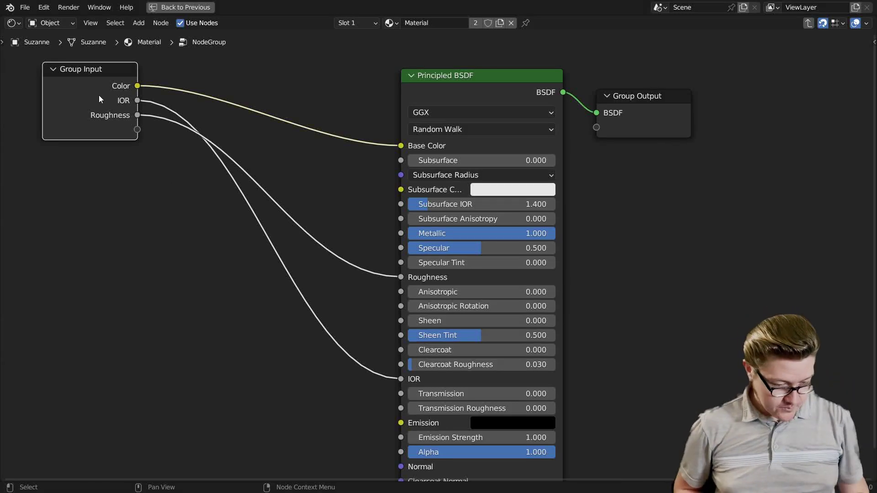
pyautogui.press('Tab')
# Restore the node editor size and widen the 3D viewport to see Suzanne
pyautogui.hotkey('ctrl', 'space')
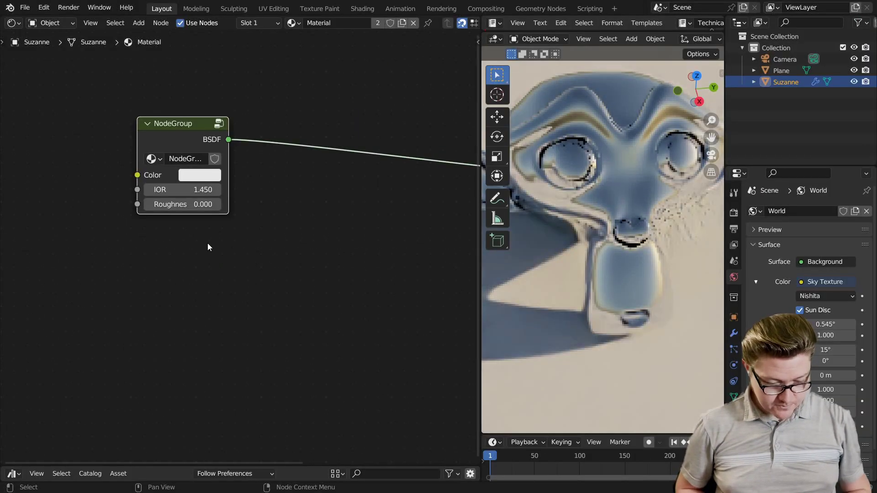
pyautogui.scroll(2, 219, 237)
pyautogui.moveTo(481, 243); pyautogui.dragTo(334, 261)
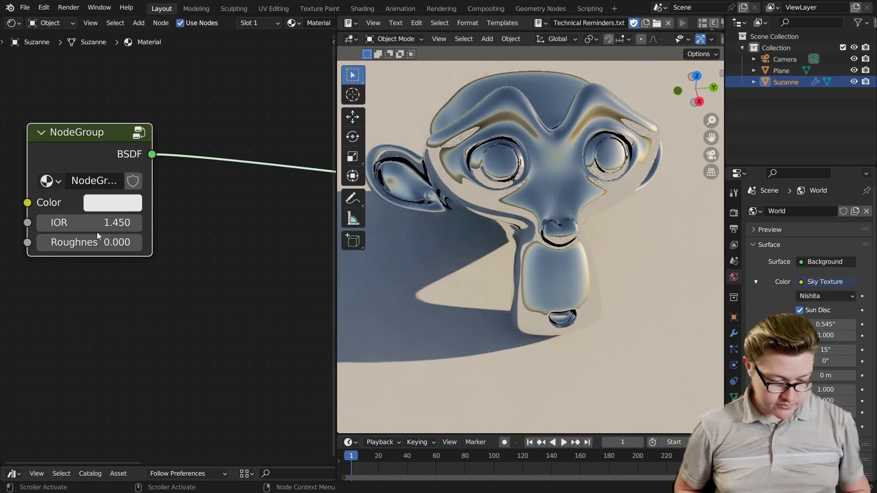
# Set the group's Color to a dark reddish-brown (value 0.094) and Roughness to 0.440
pyautogui.moveTo(97, 236); pyautogui.dragTo(76, 243)
pyautogui.click(105, 202)
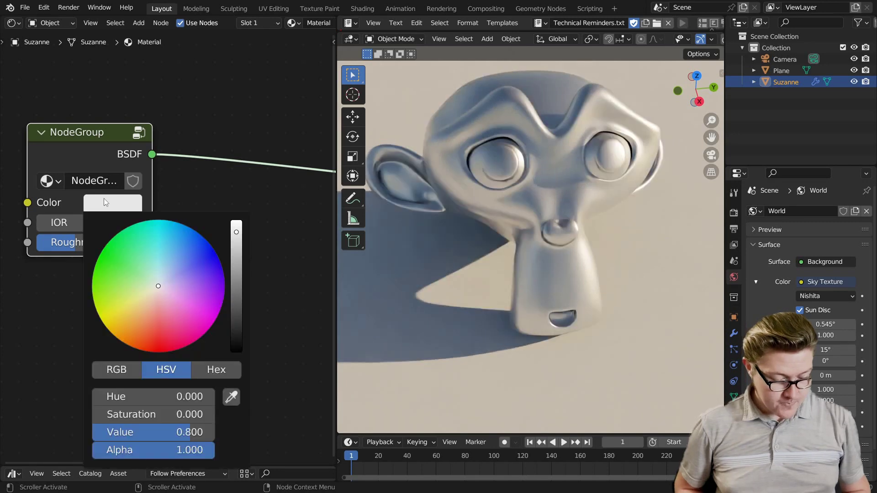
pyautogui.moveTo(232, 299); pyautogui.dragTo(169, 322)
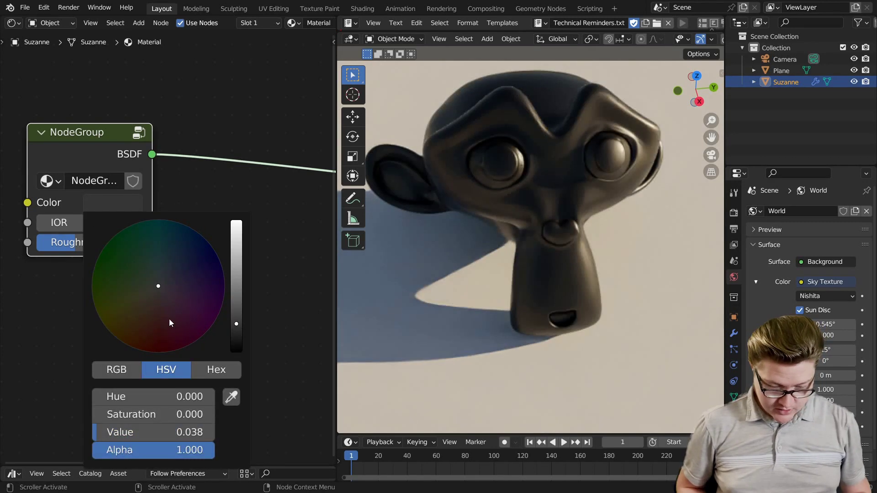
pyautogui.click(238, 308)
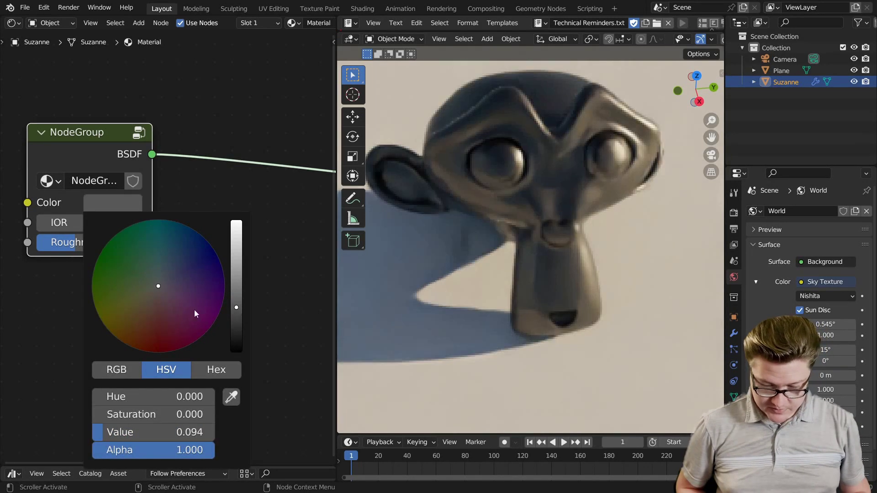
pyautogui.click(156, 304)
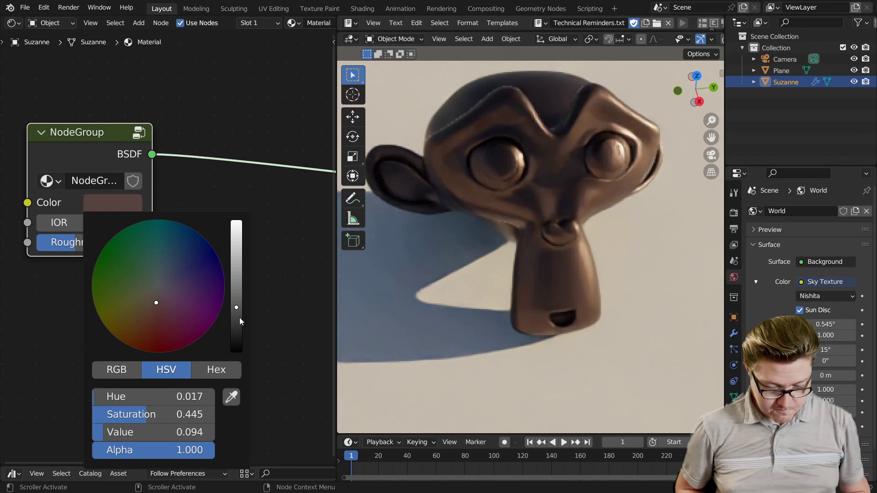
pyautogui.moveTo(495, 260); pyautogui.dragTo(485, 226, button='middle')
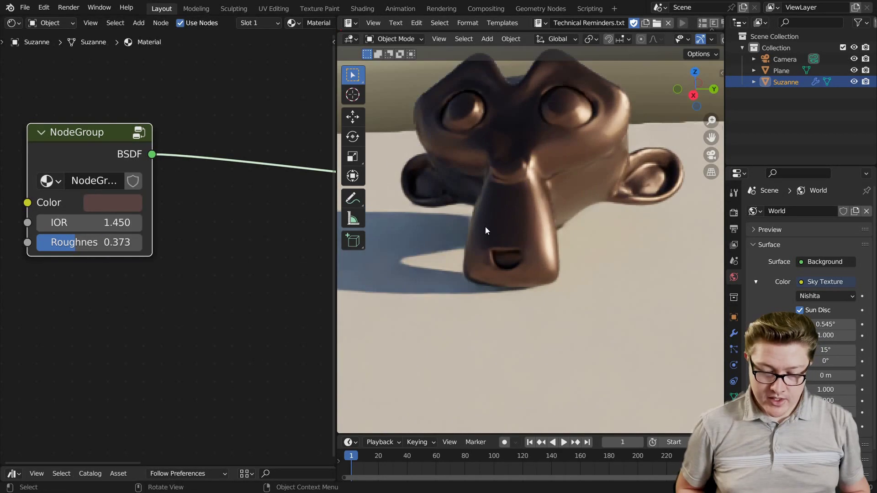
pyautogui.moveTo(75, 242); pyautogui.dragTo(83, 242)
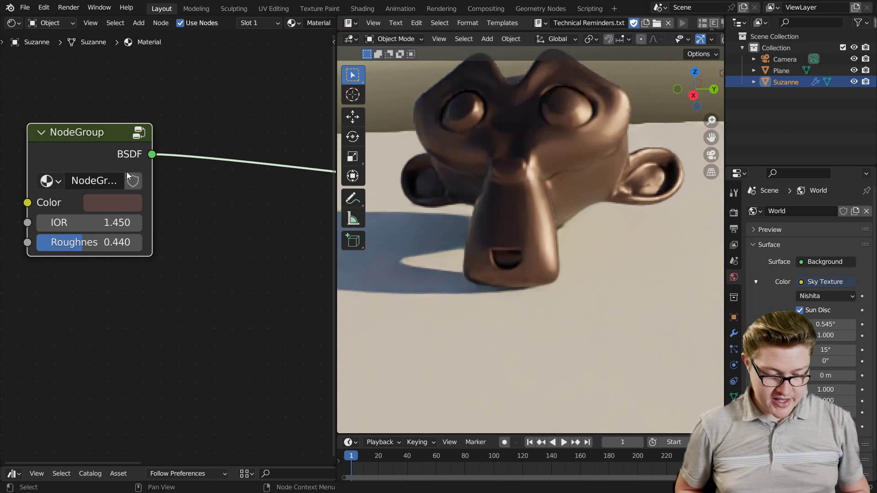
pyautogui.press('Tab')
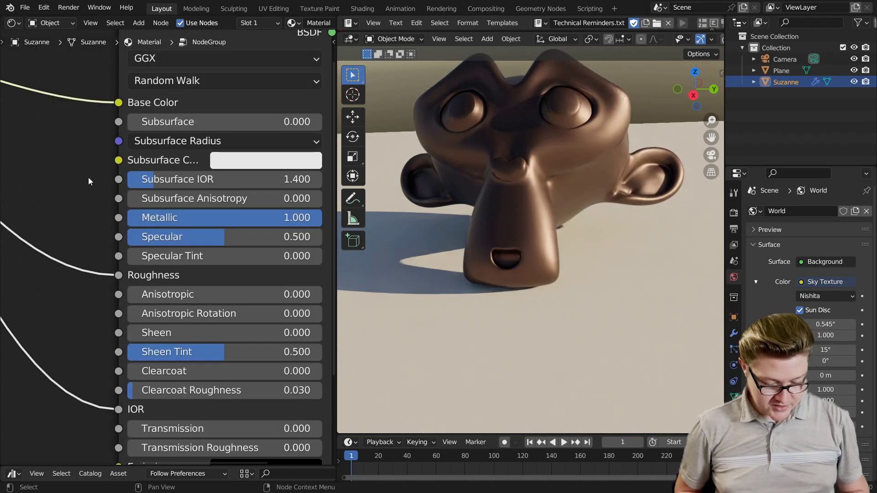
pyautogui.scroll(3, 175, 242)
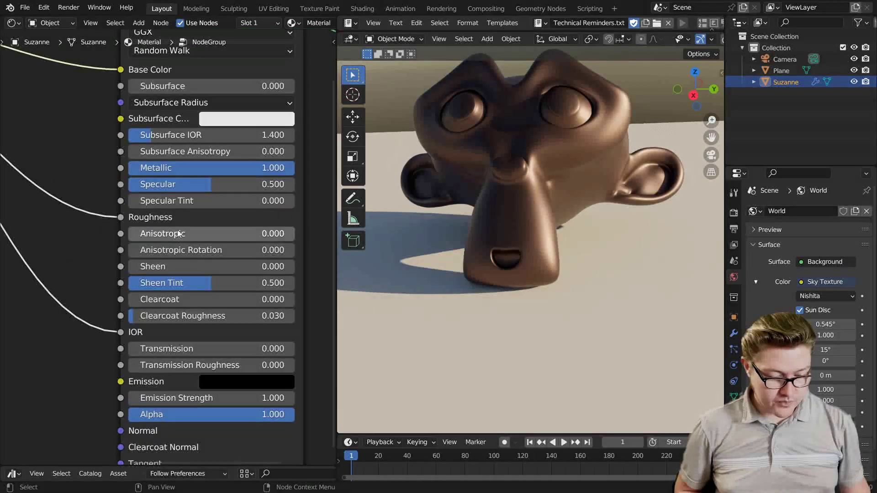
pyautogui.moveTo(232, 166); pyautogui.dragTo(174, 205, button='middle')
pyautogui.moveTo(192, 202); pyautogui.dragTo(58, 202)
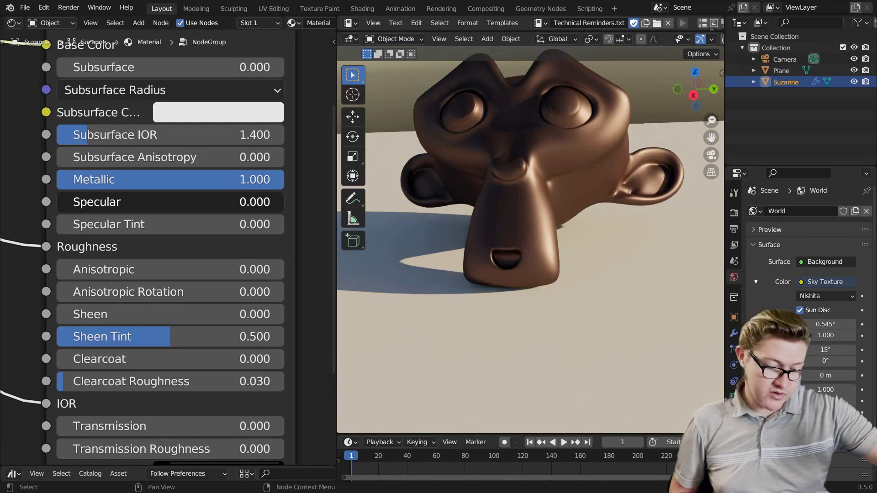
pyautogui.moveTo(57, 202); pyautogui.dragTo(284, 202)
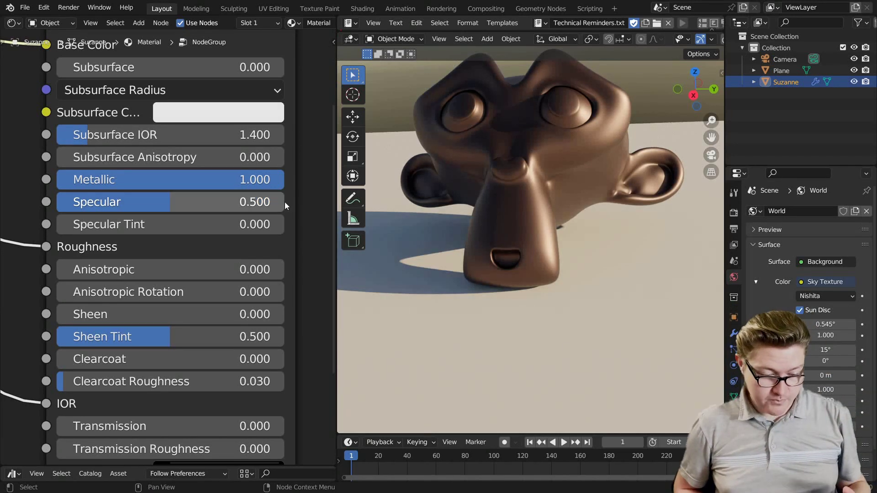
pyautogui.scroll(-4, 183, 273)
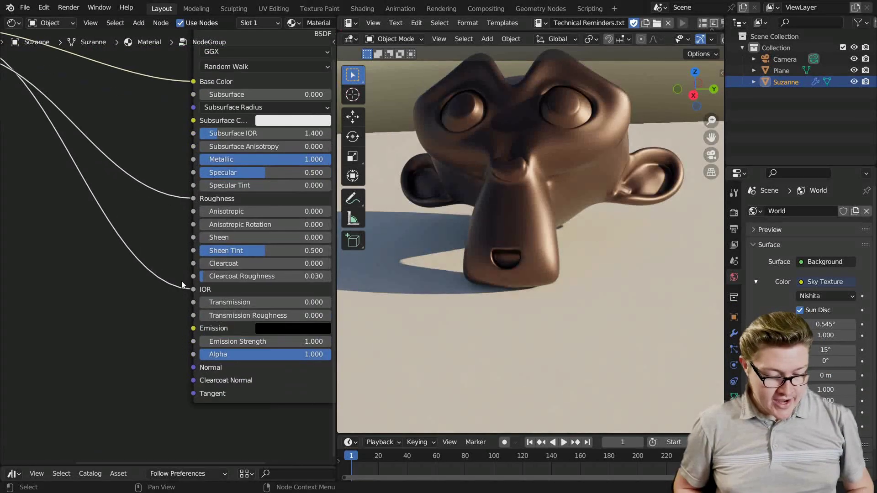
# Move the IOR input's link onto the Principled BSDF's Specular socket and recentre the nodes
pyautogui.moveTo(197, 291); pyautogui.dragTo(199, 179)
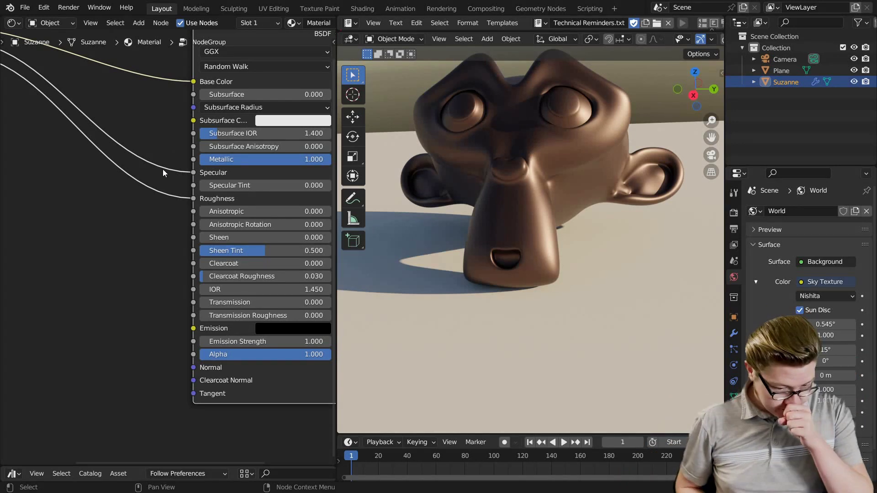
pyautogui.scroll(-2, 162, 169)
pyautogui.moveTo(66, 162); pyautogui.dragTo(104, 185, button='middle')
pyautogui.scroll(2, 227, 246)
pyautogui.moveTo(226, 246); pyautogui.dragTo(195, 231, button='middle')
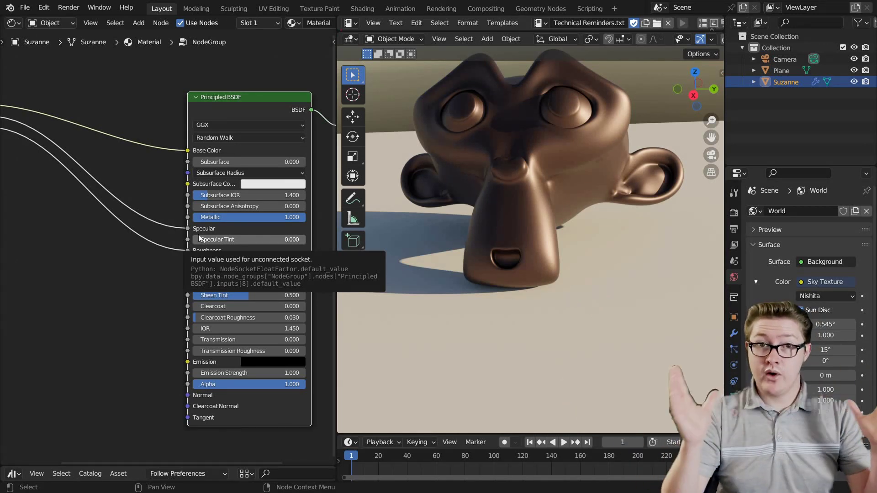
pyautogui.scroll(-3, 183, 242)
# Try the NodeGroup's IOR at 1, then drag it up to 17.300
pyautogui.scroll(1, 145, 246)
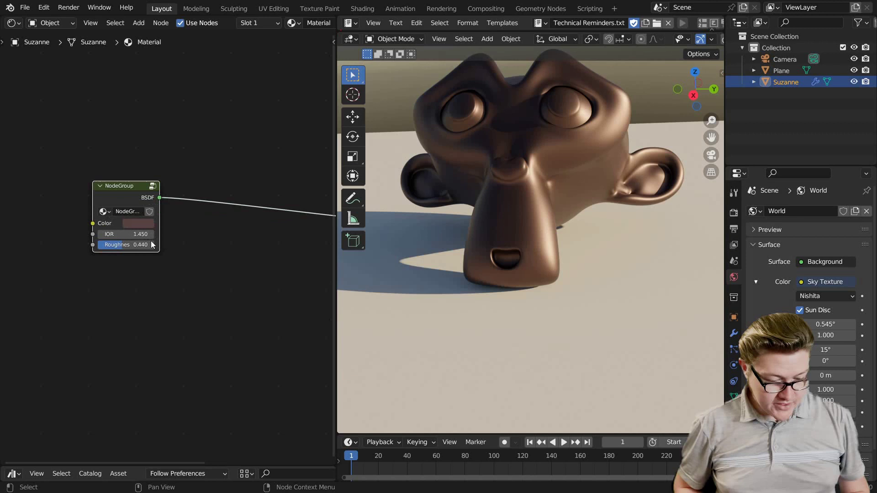
pyautogui.scroll(3, 152, 245)
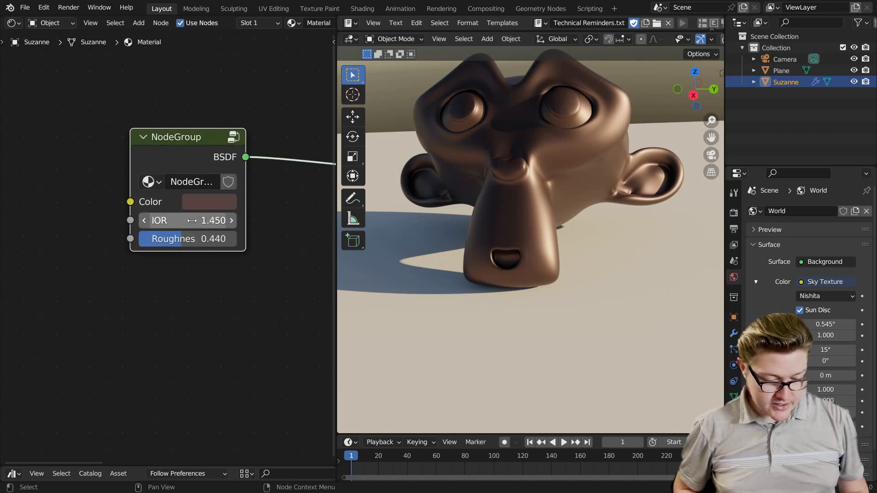
pyautogui.click(192, 221)
pyautogui.write('1')
pyautogui.press('Return')
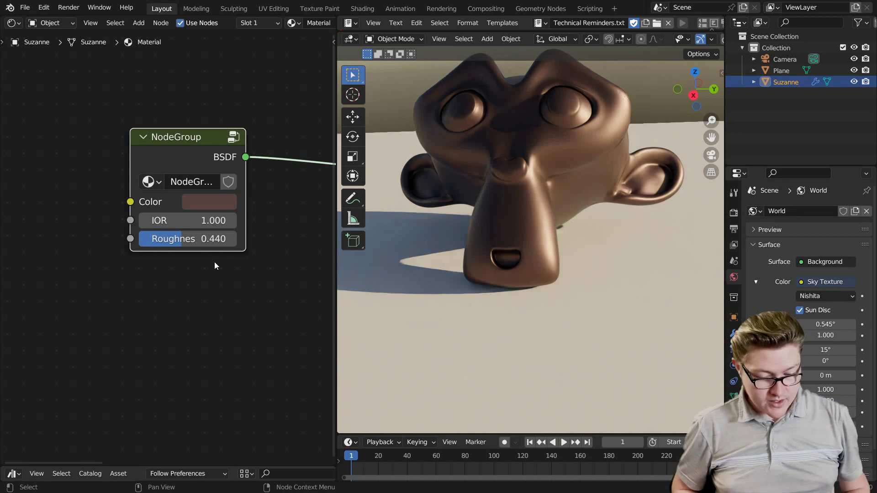
pyautogui.moveTo(201, 220); pyautogui.dragTo(349, 221)
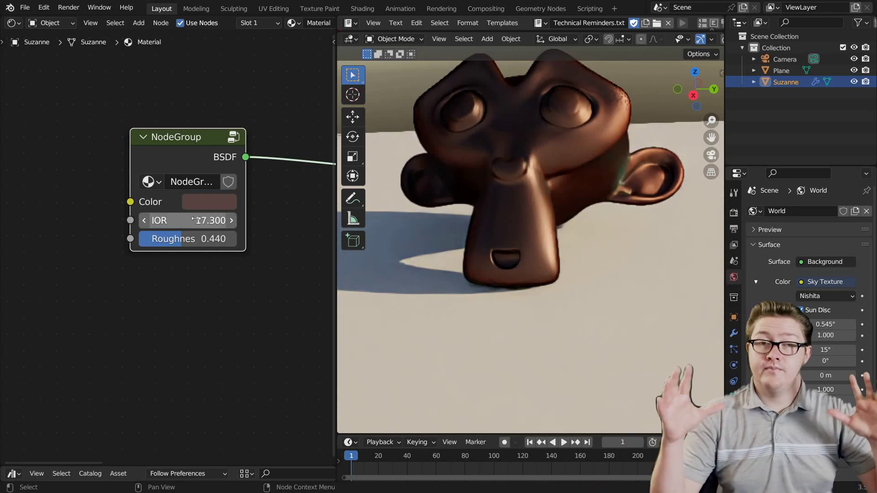
# Reset the group's IOR to 1.45 and enter the node group
pyautogui.click(196, 221)
pyautogui.write('1.45')
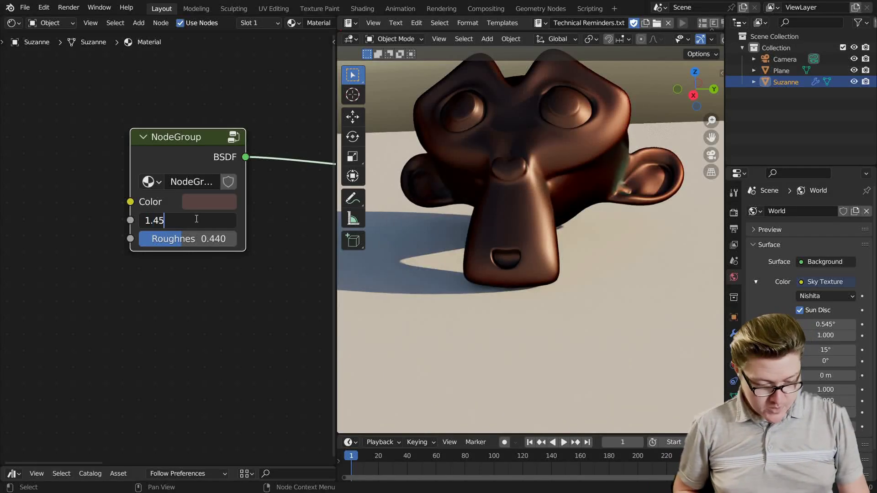
pyautogui.press('Return')
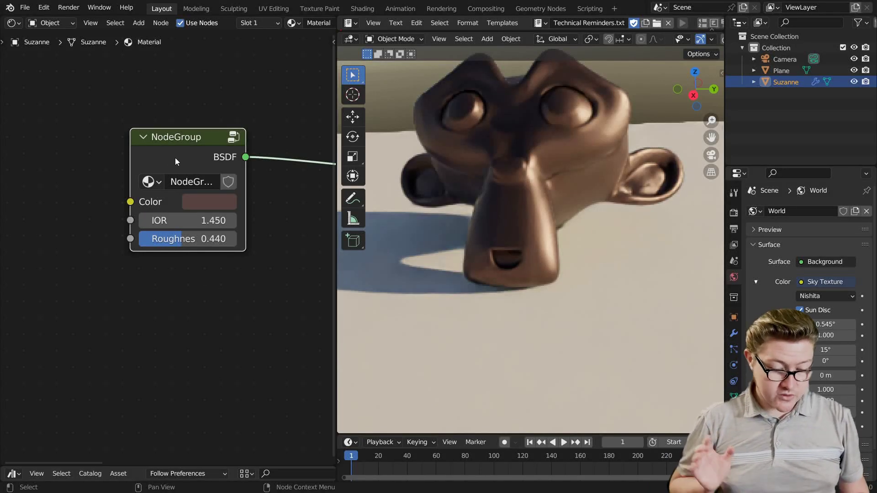
pyautogui.press('Tab')
# Maximize the node editor and move the Group Input node further left
pyautogui.press('n')
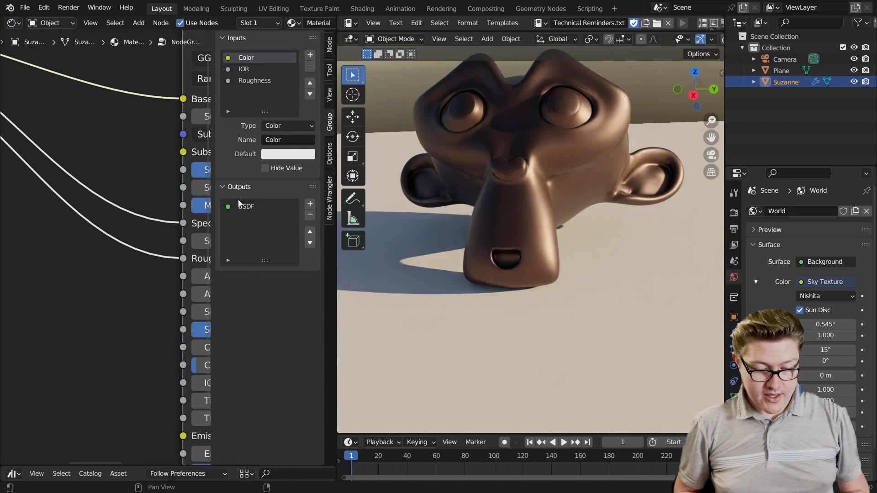
pyautogui.press('n')
pyautogui.hotkey('ctrl', 'space')
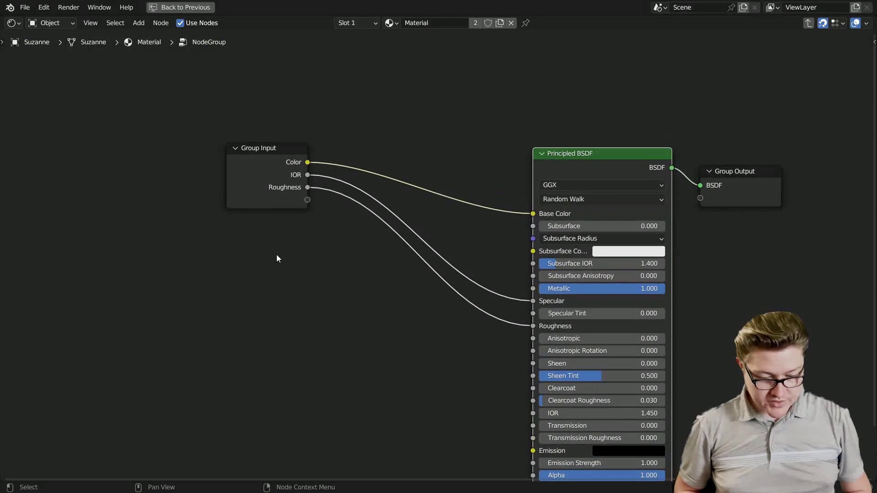
pyautogui.moveTo(269, 173); pyautogui.dragTo(103, 209)
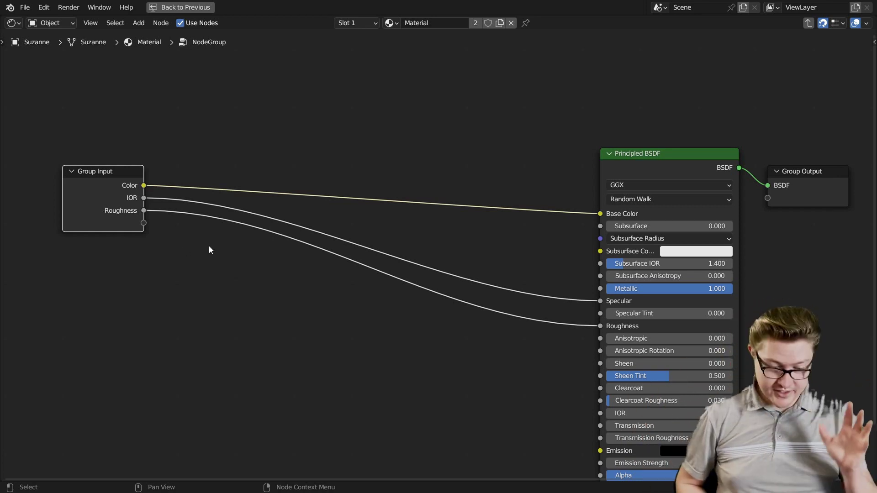
pyautogui.scroll(1, 237, 307)
pyautogui.moveTo(211, 286); pyautogui.dragTo(273, 215, button='middle')
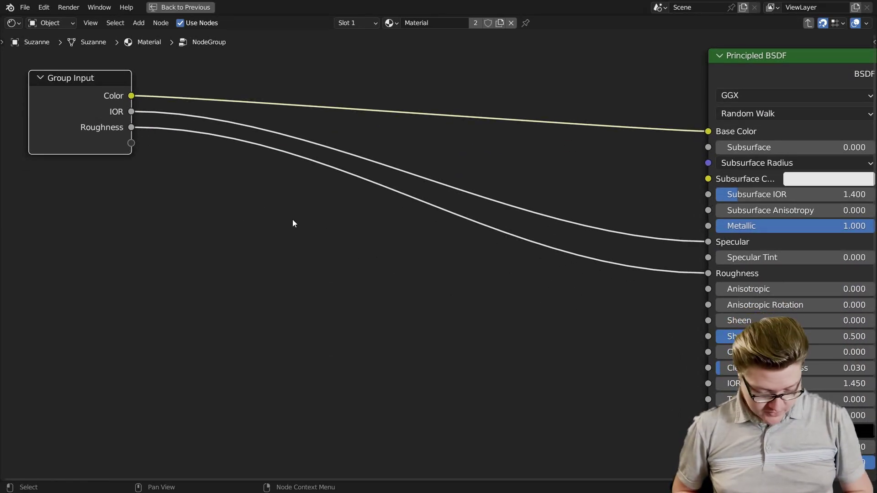
# Drop a new Math node onto the IOR-to-Specular link
pyautogui.hotkey('shift', 'a')
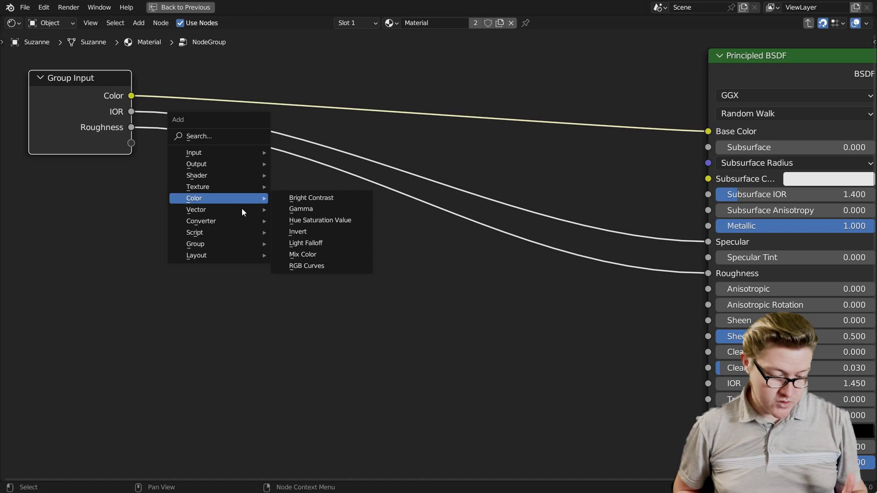
pyautogui.moveTo(232, 220)
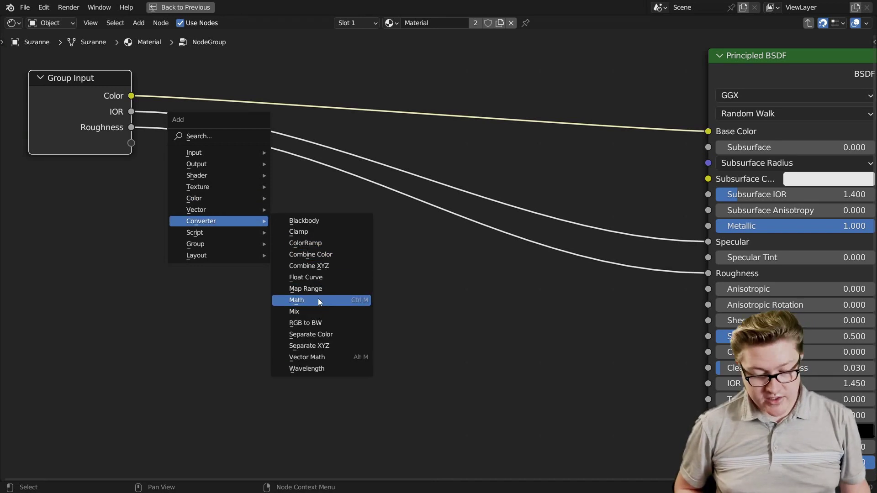
pyautogui.rightClick(321, 240)
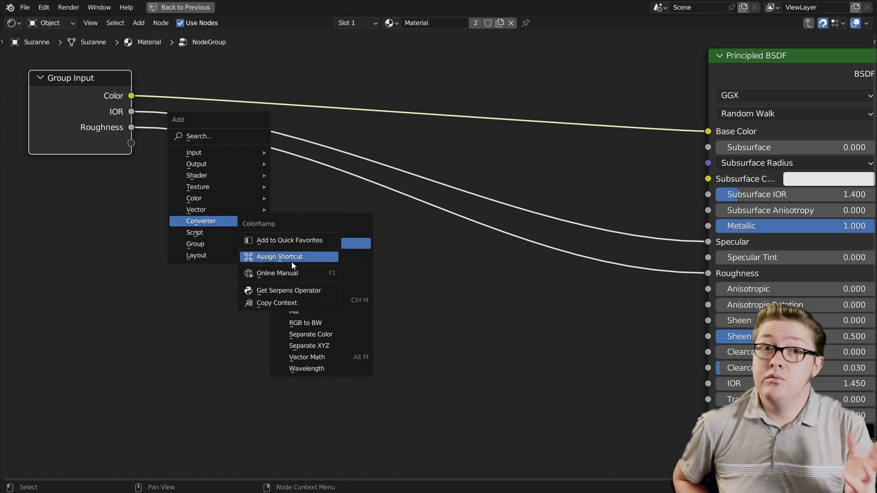
pyautogui.press('Escape')
pyautogui.hotkey('shift', 'a')
pyautogui.click(320, 301)
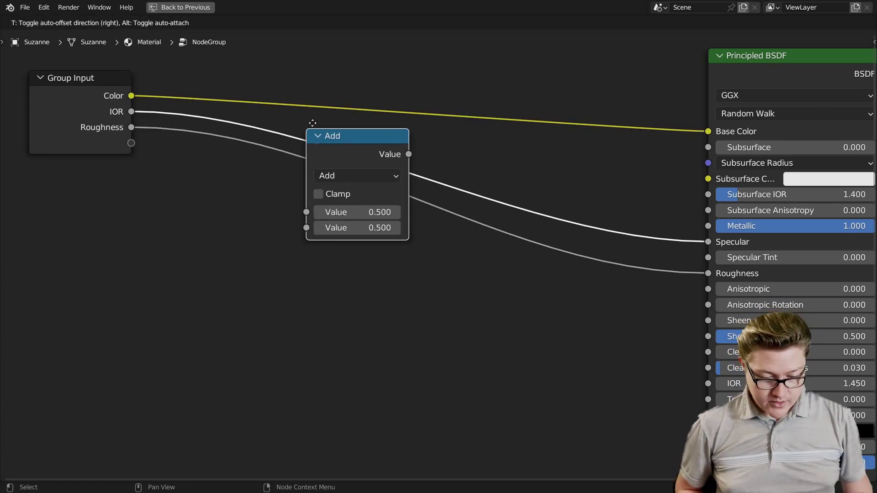
pyautogui.click(264, 125)
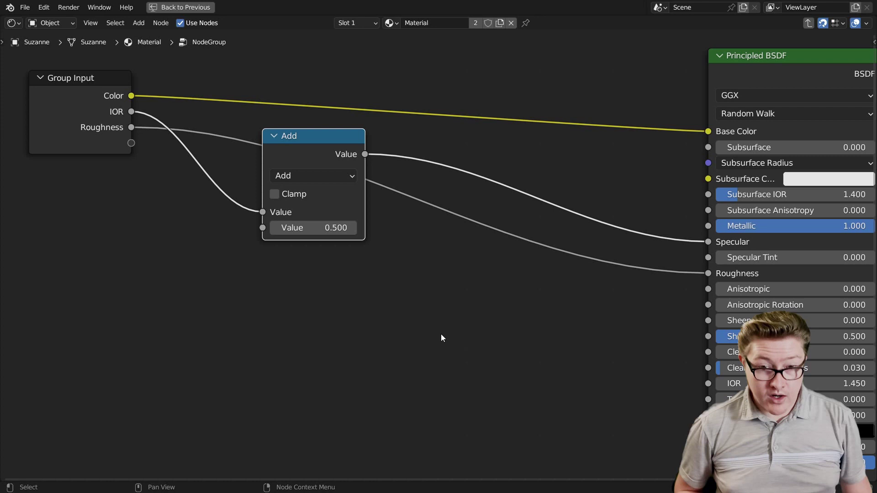
# Set the Math node to Subtract with a second value of 1
pyautogui.scroll(2, 440, 334)
pyautogui.moveTo(333, 259); pyautogui.dragTo(387, 293, button='middle')
pyautogui.click(327, 188)
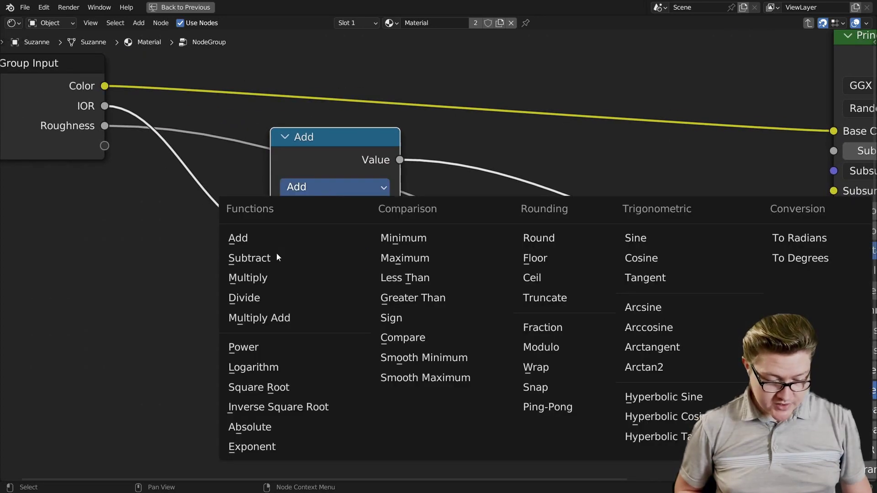
pyautogui.click(258, 257)
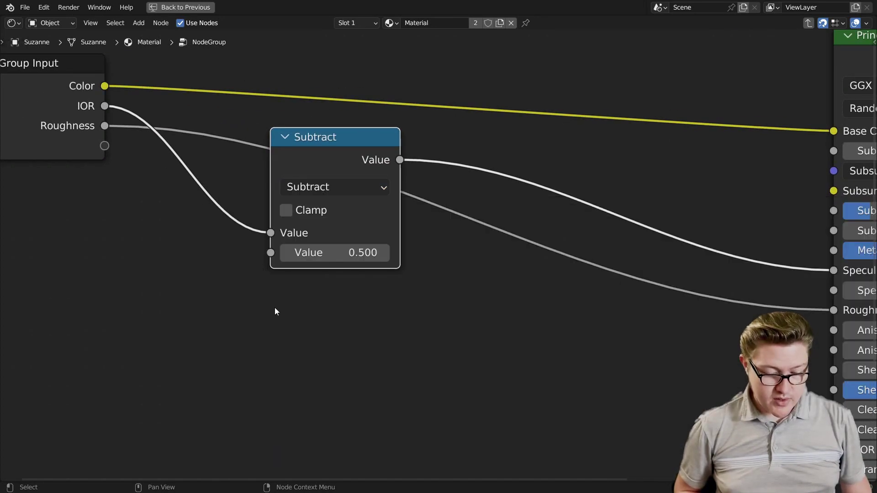
pyautogui.click(332, 254)
pyautogui.write('1')
pyautogui.press('Return')
# Duplicate the Subtract node below, feed it IOR, and switch it to Add
pyautogui.scroll(-2, 369, 353)
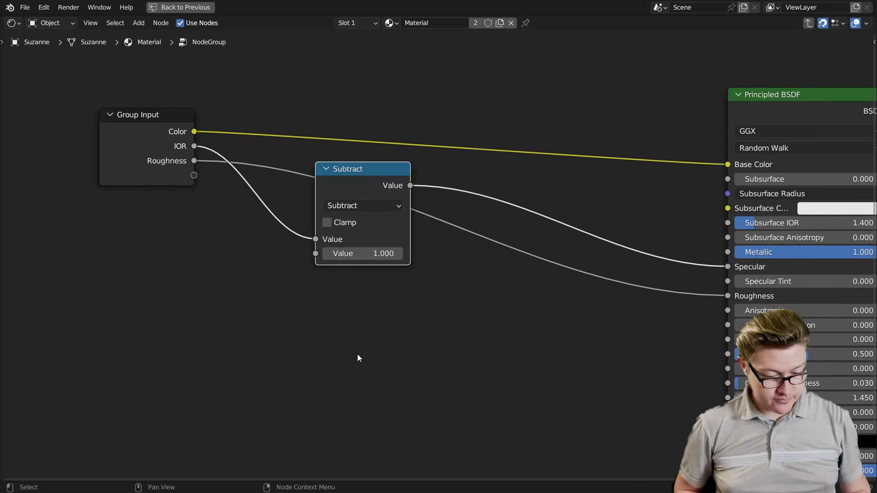
pyautogui.moveTo(346, 223); pyautogui.dragTo(380, 196, button='middle')
pyautogui.hotkey('shift', 'd')
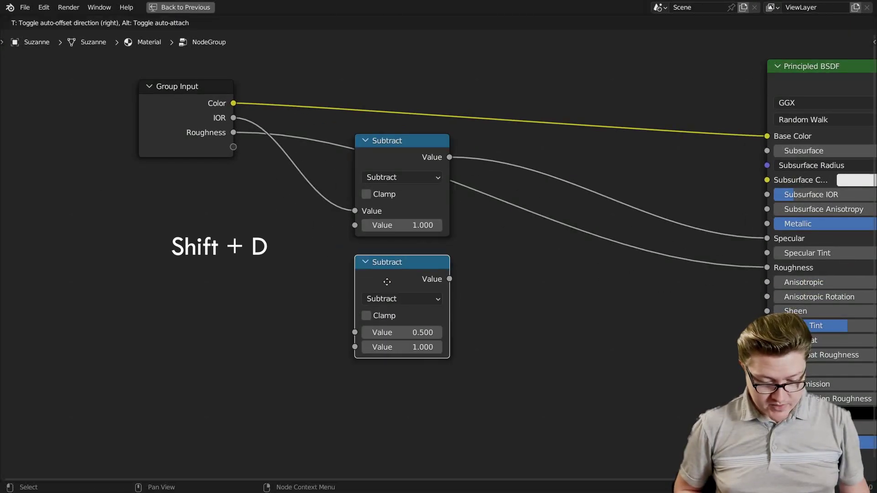
pyautogui.click(388, 280)
pyautogui.moveTo(234, 119); pyautogui.dragTo(355, 333)
pyautogui.scroll(2, 503, 370)
pyautogui.click(385, 314)
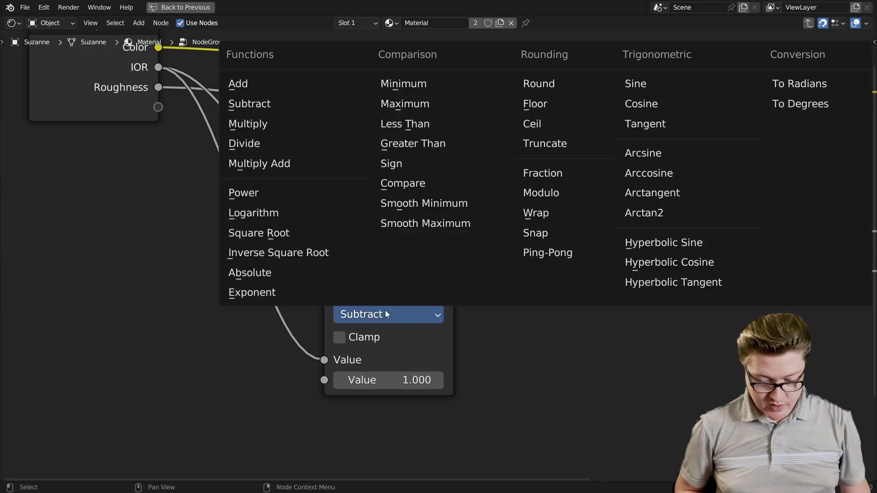
pyautogui.click(230, 84)
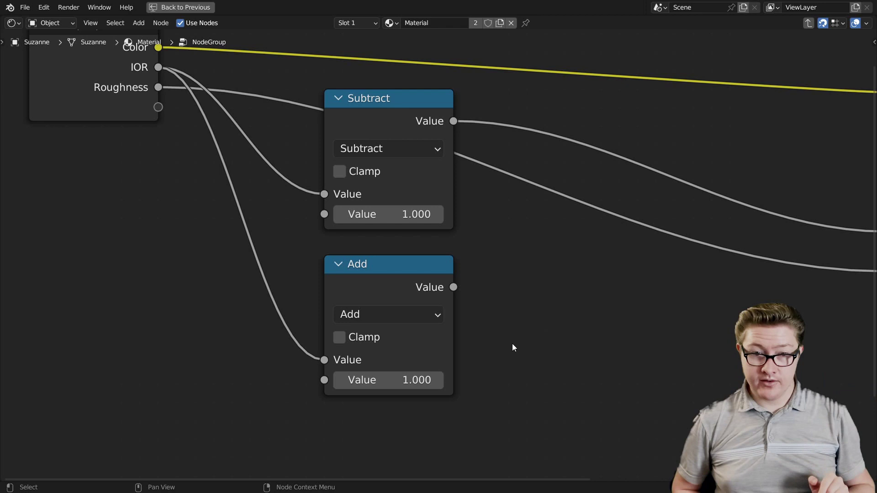
# Add a new Math node beside the Add node and shift the chain left
pyautogui.scroll(-1, 512, 347)
pyautogui.moveTo(505, 329); pyautogui.dragTo(465, 317, button='middle')
pyautogui.hotkey('shift', 'a')
pyautogui.click(450, 285)
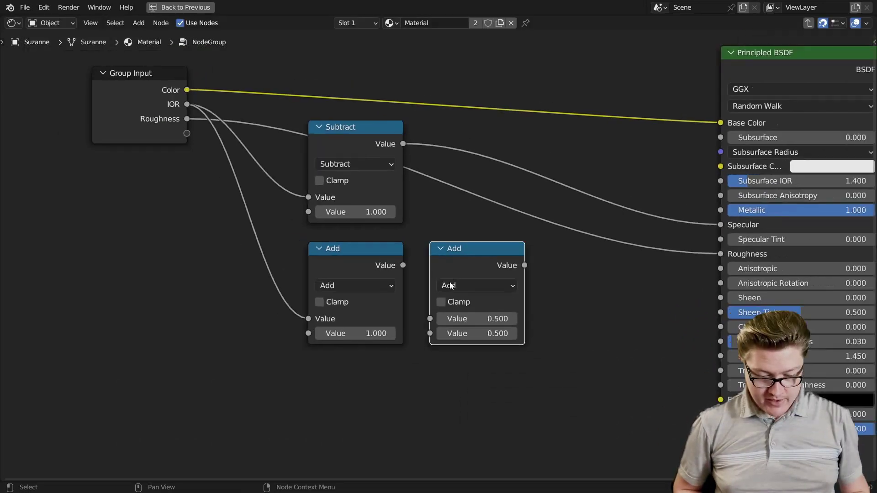
pyautogui.scroll(-1, 450, 286)
pyautogui.moveTo(198, 392); pyautogui.dragTo(507, 137)
pyautogui.press('g')
pyautogui.click(286, 127)
pyautogui.moveTo(352, 295); pyautogui.dragTo(414, 306, button='middle')
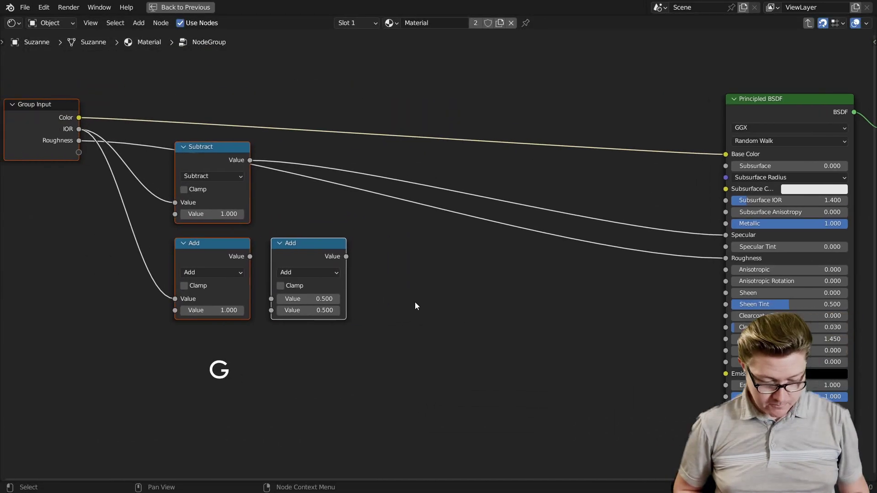
pyautogui.scroll(2, 414, 305)
pyautogui.moveTo(243, 243); pyautogui.dragTo(286, 183)
# Make the new node Divide, fed by the Subtract and Add results
pyautogui.click(299, 221)
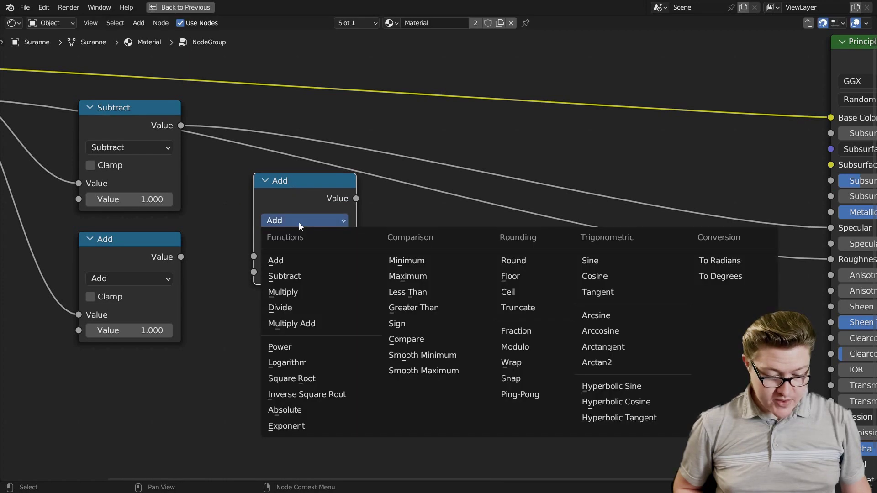
pyautogui.click(288, 306)
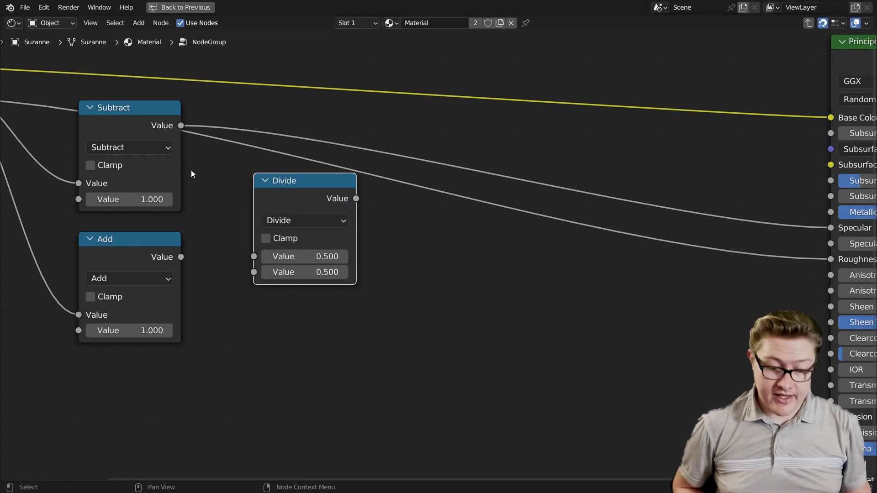
pyautogui.moveTo(181, 120); pyautogui.dragTo(255, 258)
pyautogui.moveTo(182, 257); pyautogui.dragTo(254, 272)
pyautogui.moveTo(289, 201); pyautogui.dragTo(255, 144)
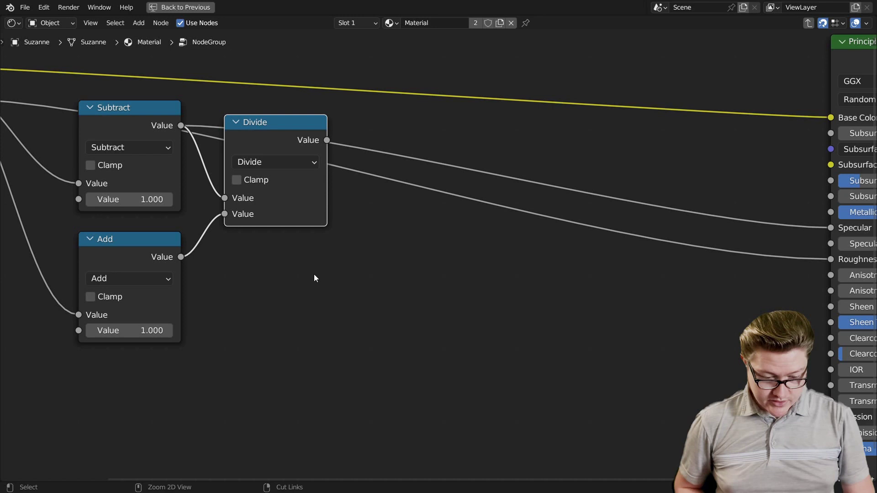
# Add a Power node taking the Divide result and feeding Specular
pyautogui.hotkey('shift', 'a')
pyautogui.click(402, 255)
pyautogui.click(371, 251)
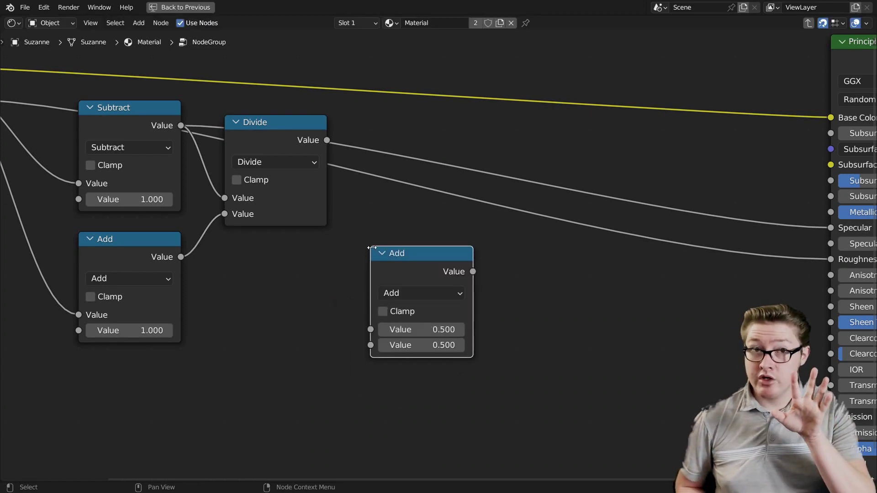
pyautogui.moveTo(403, 259); pyautogui.dragTo(418, 229)
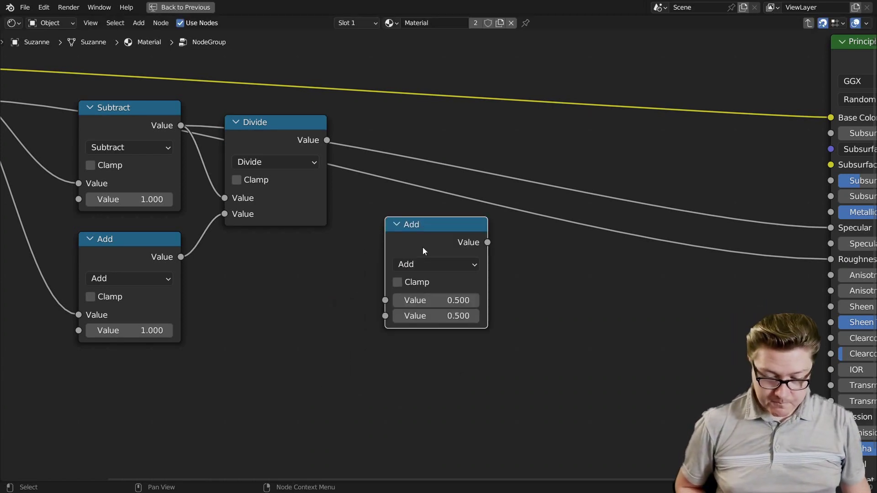
pyautogui.click(421, 265)
pyautogui.click(389, 390)
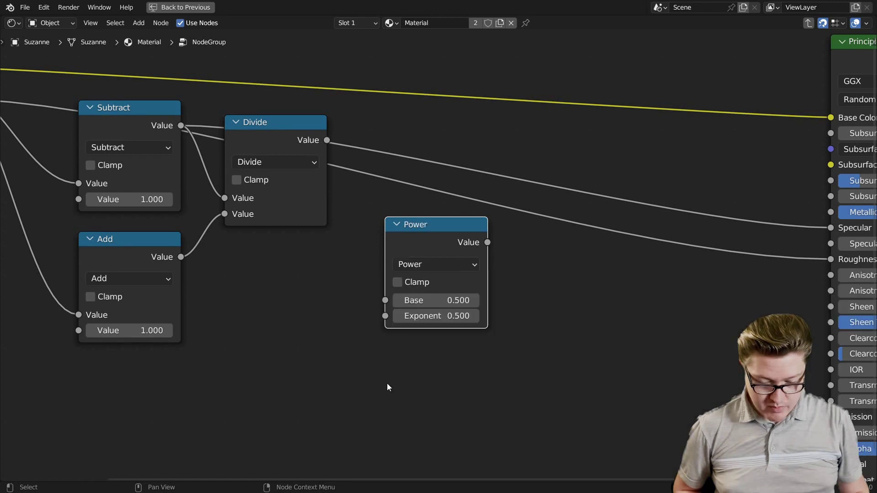
pyautogui.moveTo(415, 247); pyautogui.dragTo(397, 284)
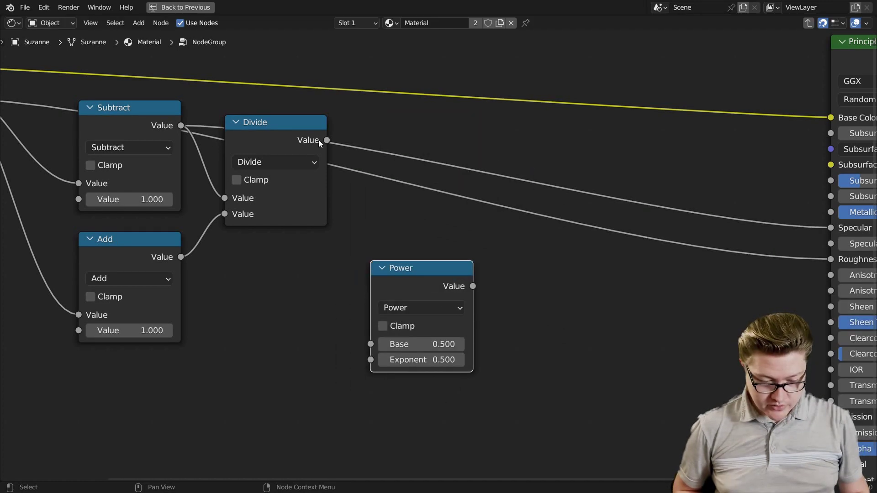
pyautogui.moveTo(327, 140); pyautogui.dragTo(379, 345)
pyautogui.moveTo(379, 344); pyautogui.dragTo(334, 340, button='middle')
pyautogui.moveTo(428, 282); pyautogui.dragTo(785, 224)
pyautogui.moveTo(392, 281); pyautogui.dragTo(377, 135)
# Set the Power node's exponent to 2
pyautogui.scroll(-2, 381, 209)
pyautogui.moveTo(380, 209)
pyautogui.mouseDown(button='middle')
pyautogui.moveTo(466, 169)
pyautogui.moveTo(392, 213)
pyautogui.mouseUp(button='middle')
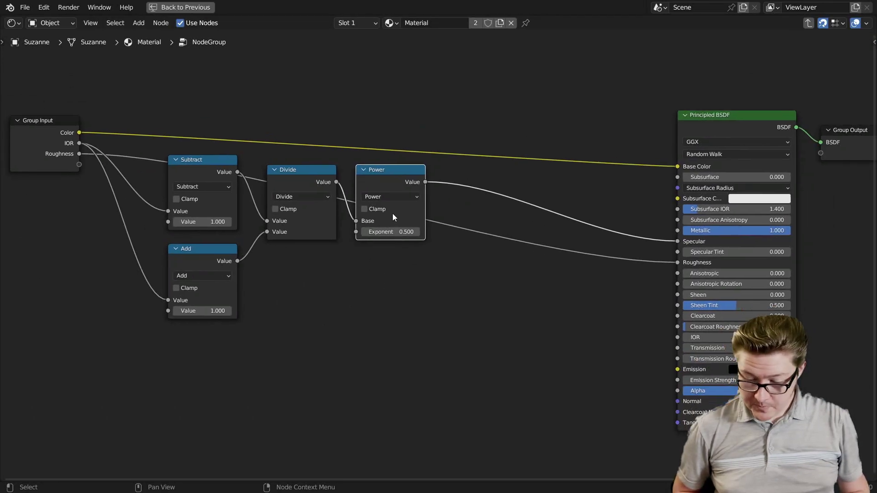
pyautogui.scroll(1, 389, 214)
pyautogui.scroll(1, 385, 220)
pyautogui.click(372, 223)
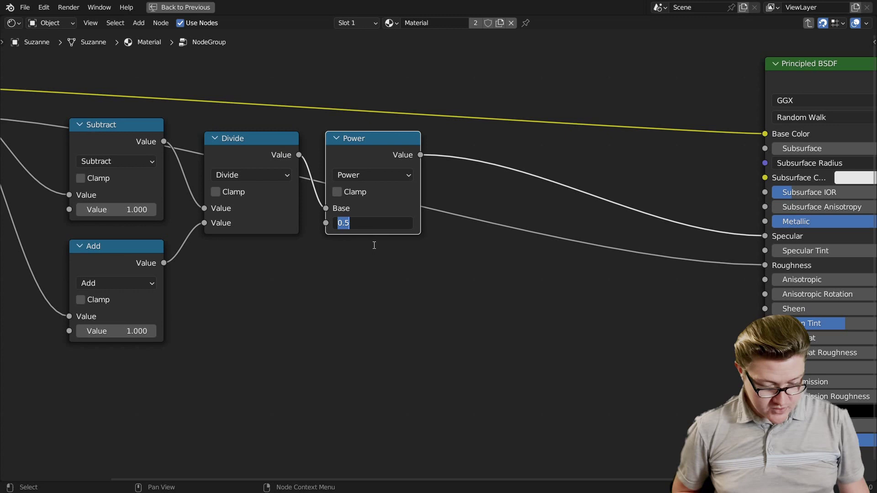
pyautogui.write('2')
pyautogui.press('Return')
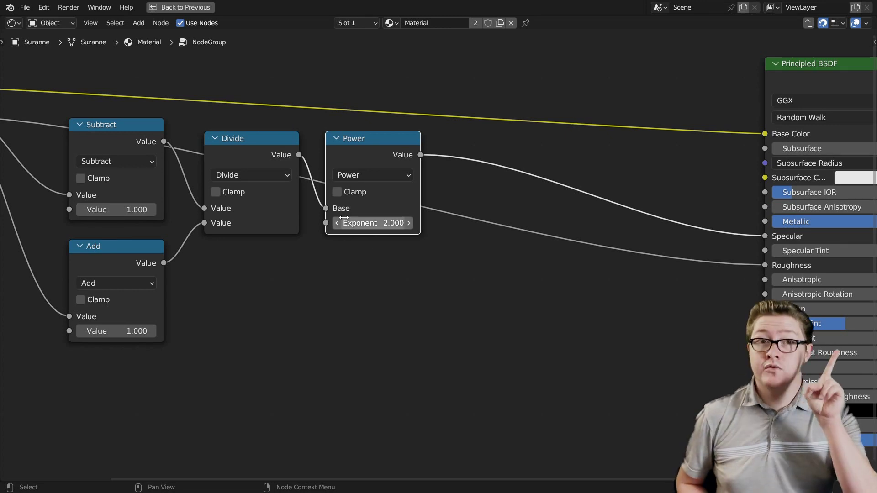
# Insert a Divide copy on the Power-to-Specular link with divisor 0.08
pyautogui.click(257, 151)
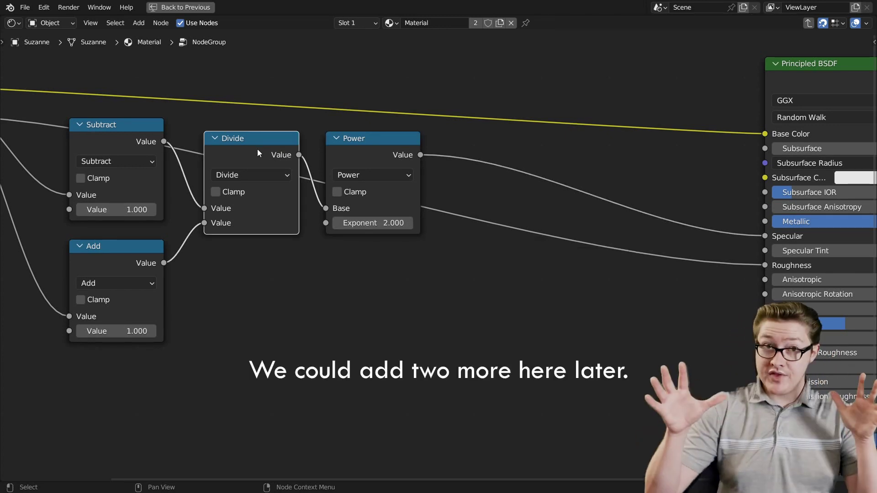
pyautogui.hotkey('shift', 'd')
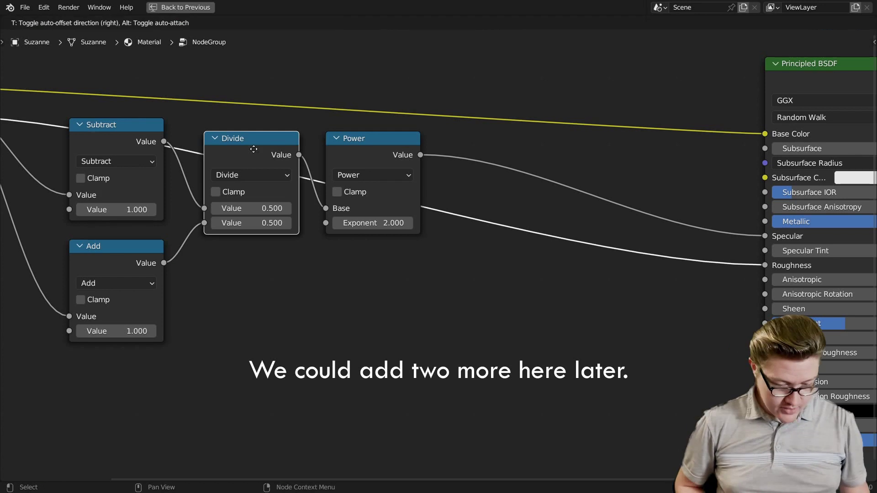
pyautogui.click(495, 153)
pyautogui.scroll(2, 528, 256)
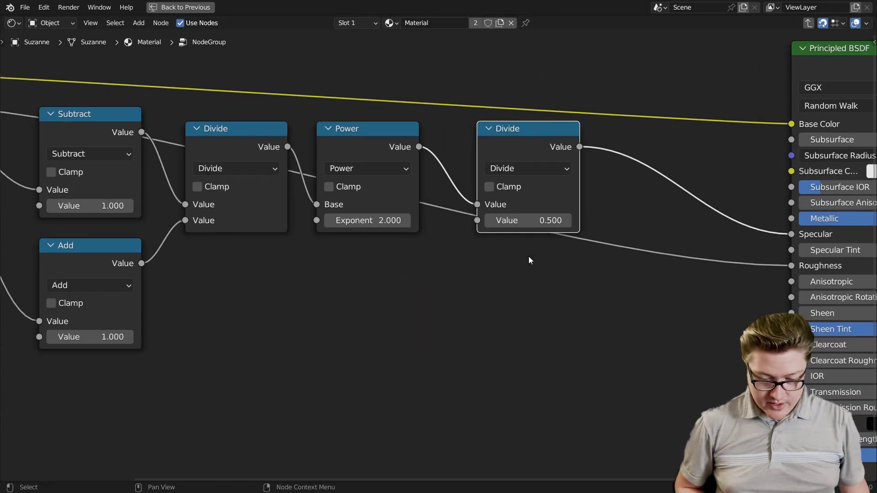
pyautogui.doubleClick(490, 246)
pyautogui.write('.')
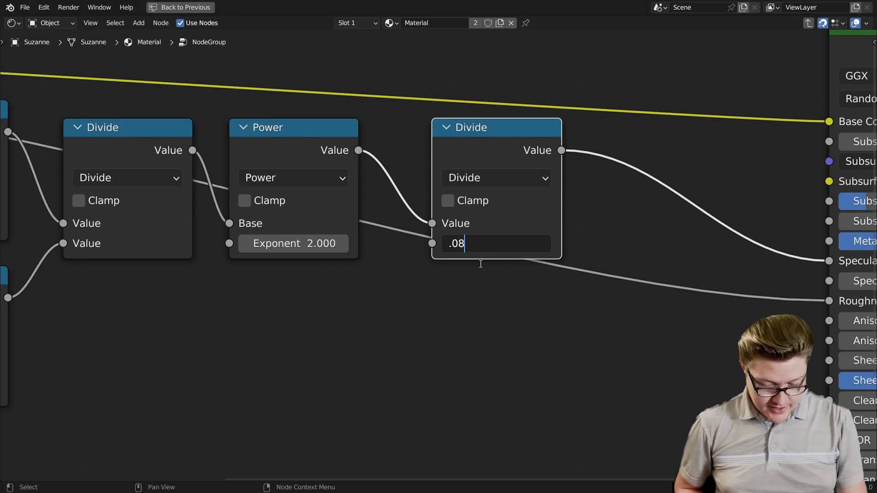
pyautogui.write('08')
pyautogui.press('Return')
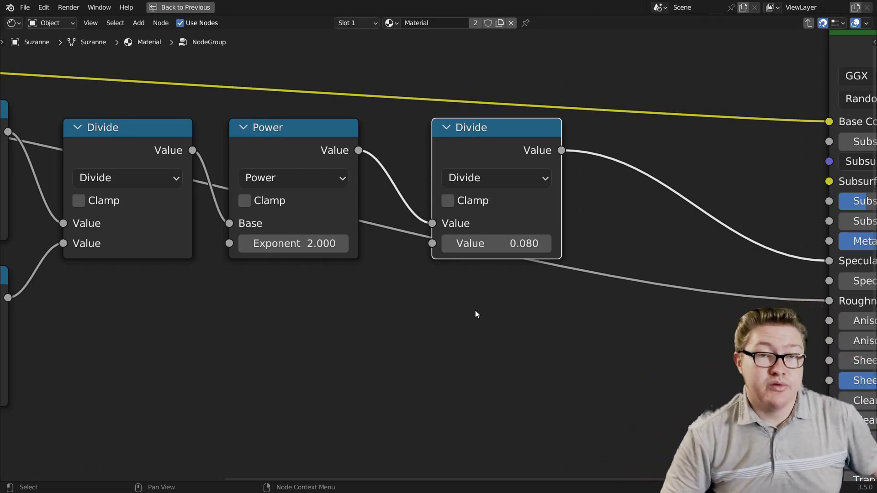
pyautogui.scroll(-1, 475, 314)
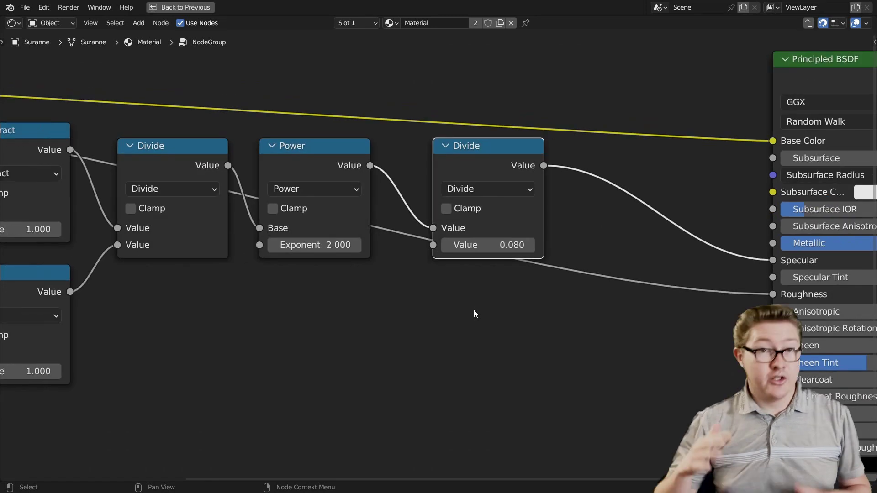
pyautogui.scroll(-3, 475, 303)
pyautogui.moveTo(455, 337); pyautogui.dragTo(557, 338, button='middle')
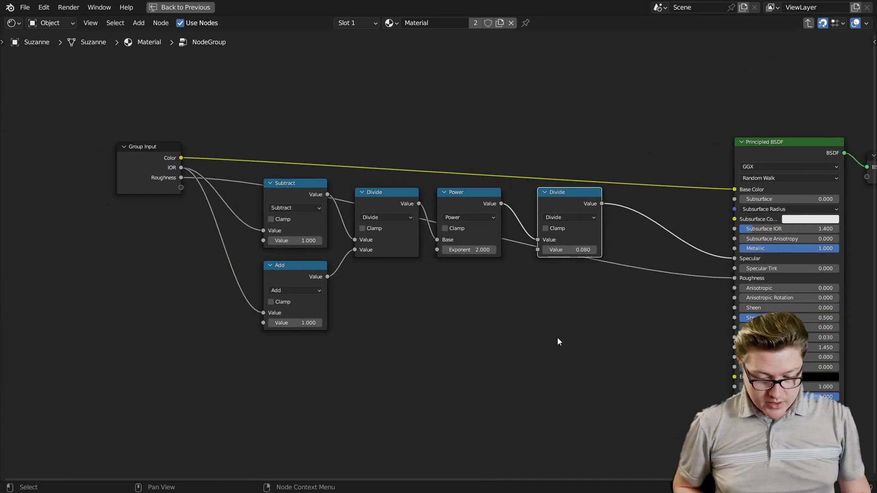
# Group the math nodes and name the group node 'IOR to Specularity'
pyautogui.moveTo(634, 382); pyautogui.dragTo(243, 141)
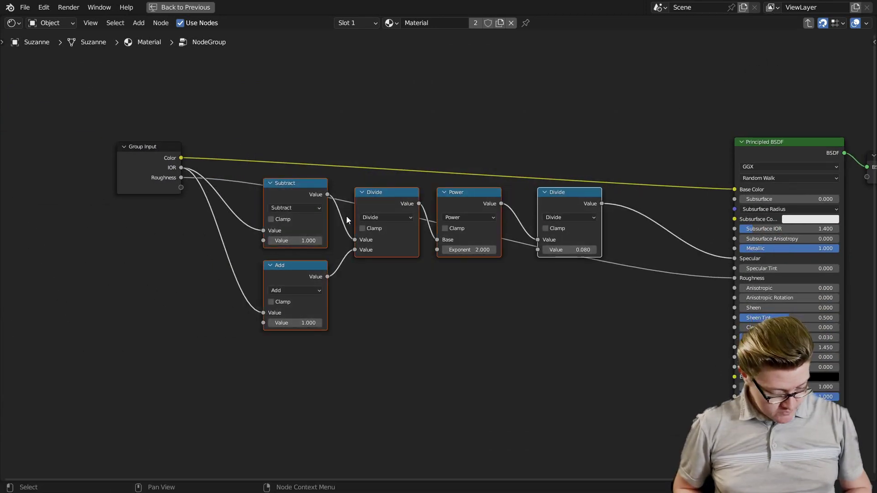
pyautogui.hotkey('ctrl', 'g')
pyautogui.scroll(3, 323, 221)
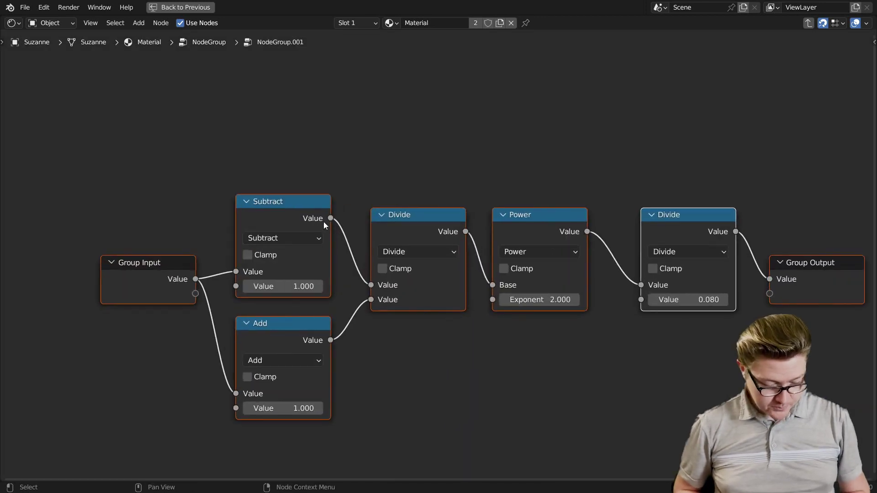
pyautogui.press('Tab')
pyautogui.click(421, 244)
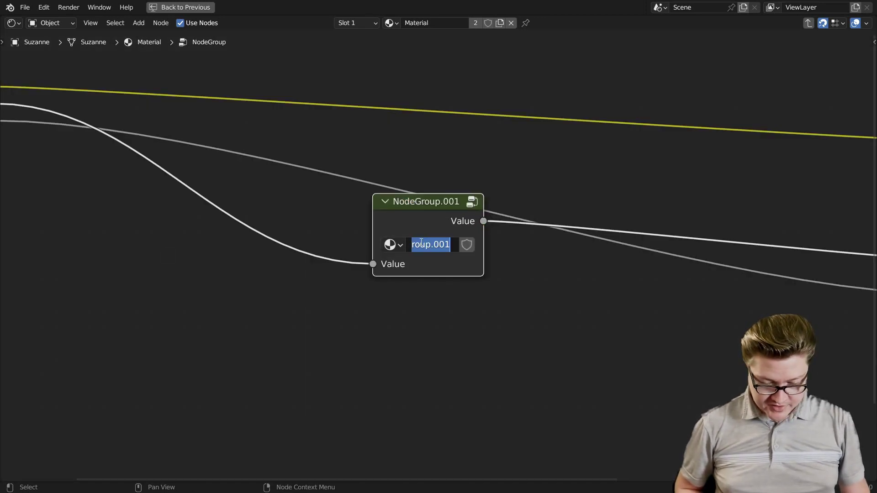
pyautogui.press('BackSpace')
pyautogui.write('IOR')
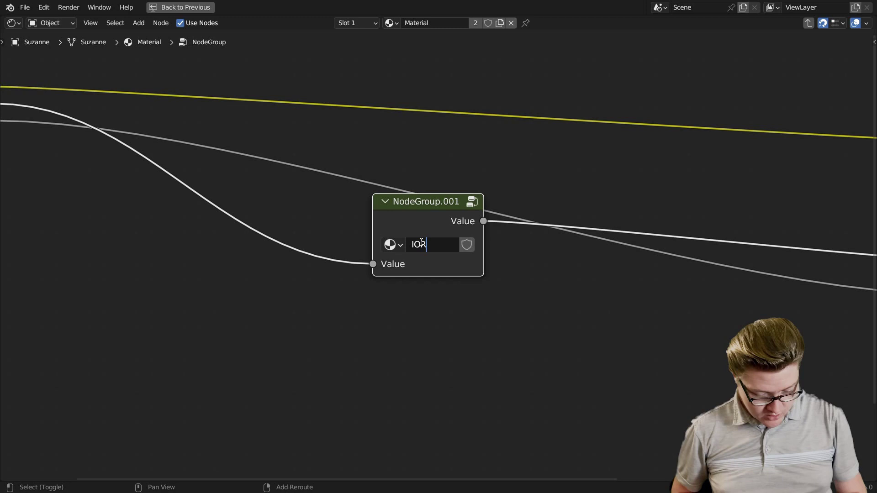
pyautogui.write(' to ')
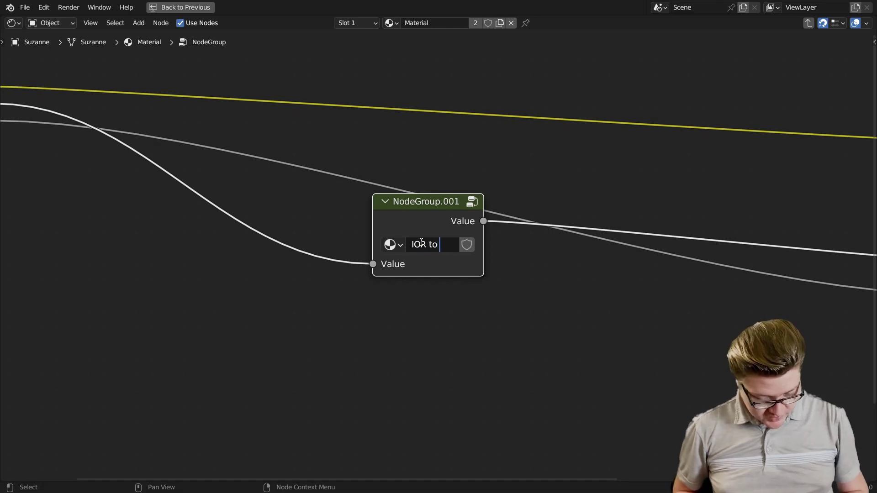
pyautogui.write('Specul')
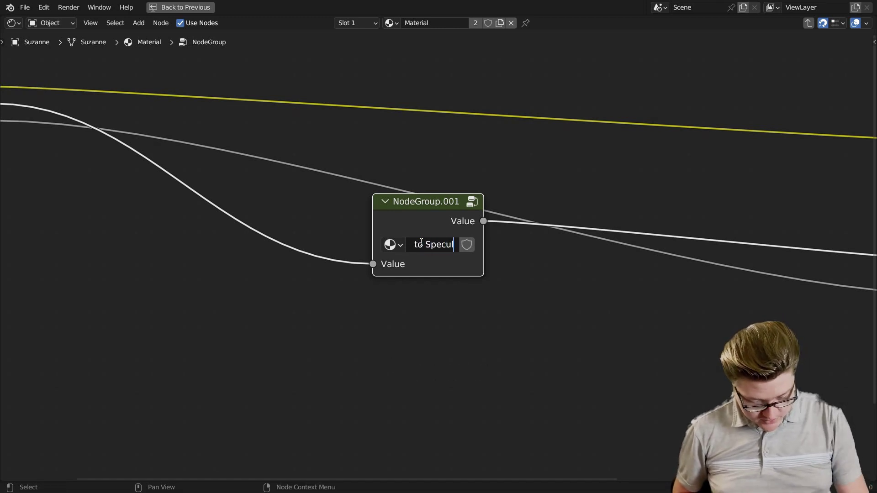
pyautogui.write('arity')
pyautogui.press('Return')
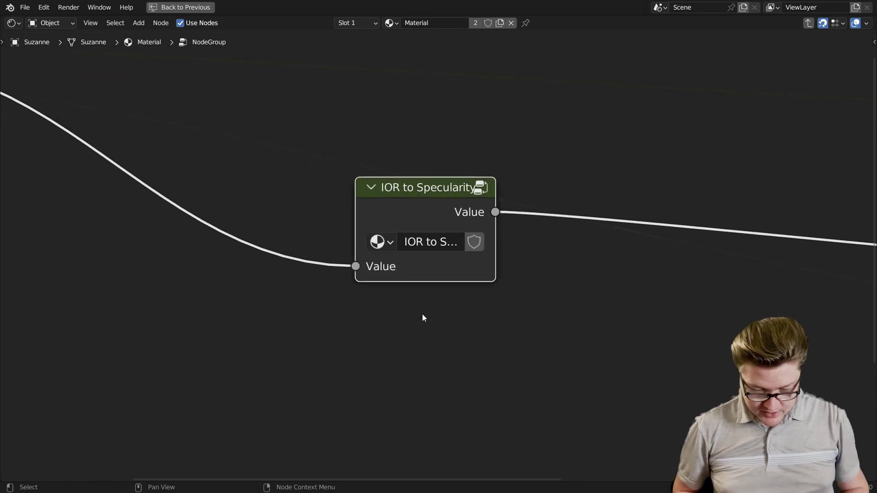
# Enter IOR to Specularity, frame its nodes, and show Group Input's settings panel
pyautogui.press('Tab')
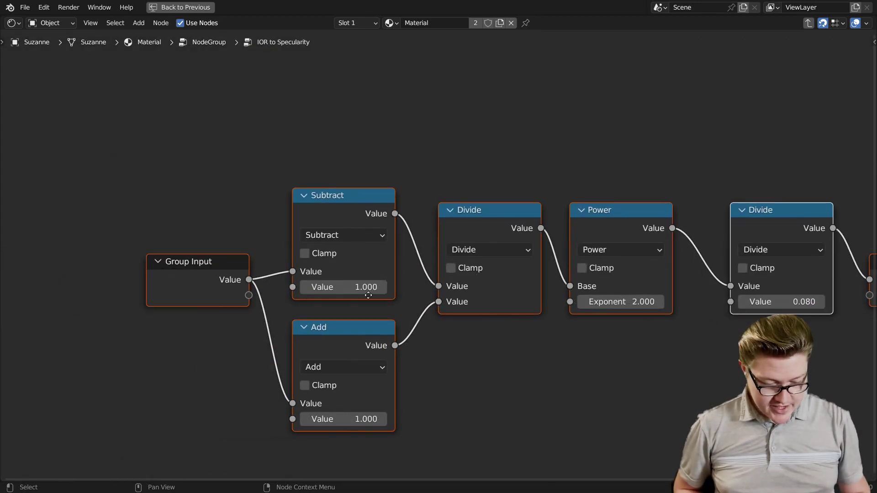
pyautogui.press('Home')
pyautogui.click(319, 263)
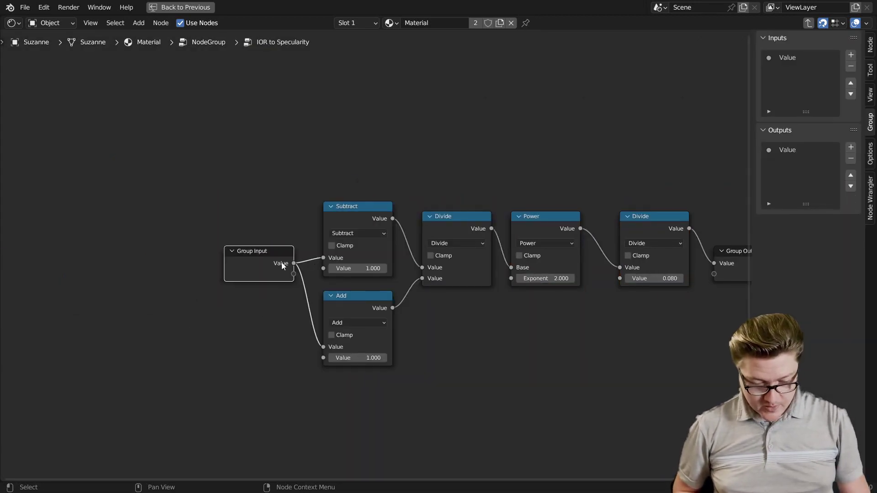
pyautogui.press('n')
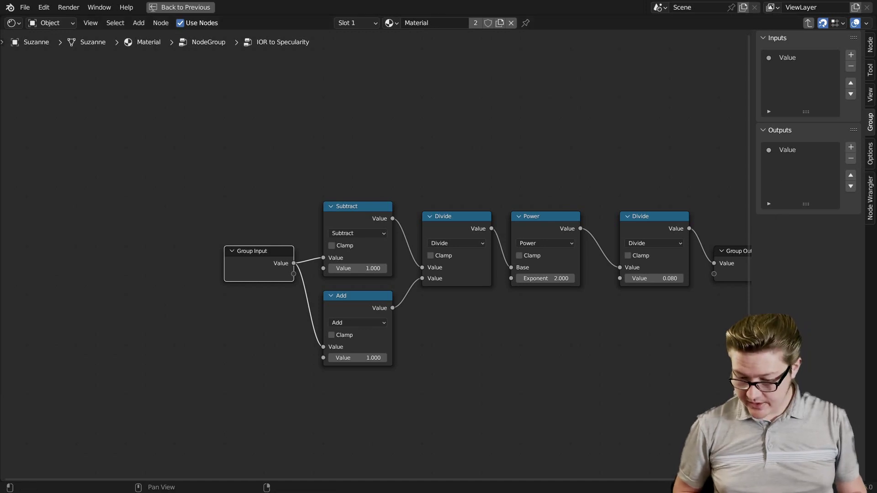
# Rename the group's input to IOR and its output to Specularity
pyautogui.doubleClick(790, 56)
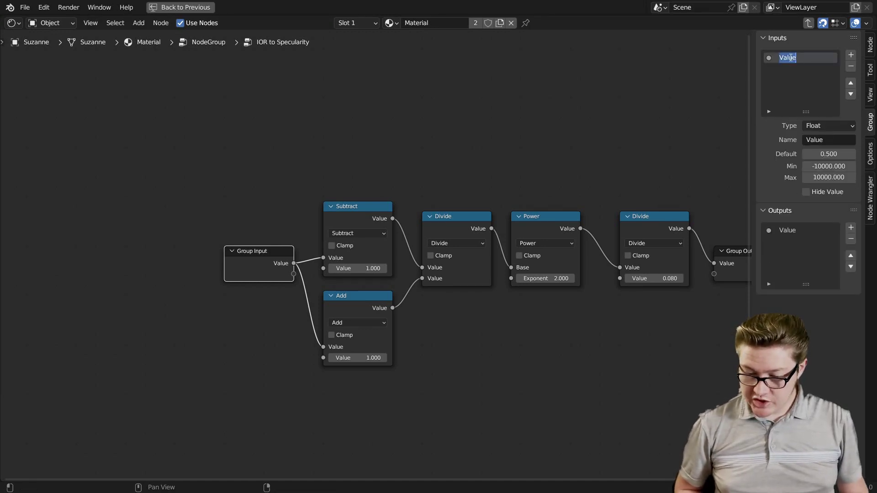
pyautogui.write('IOR')
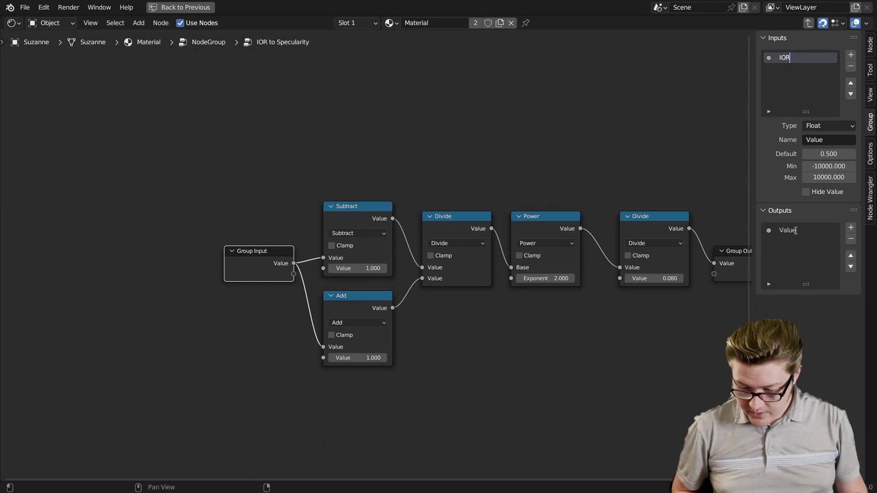
pyautogui.doubleClick(796, 230)
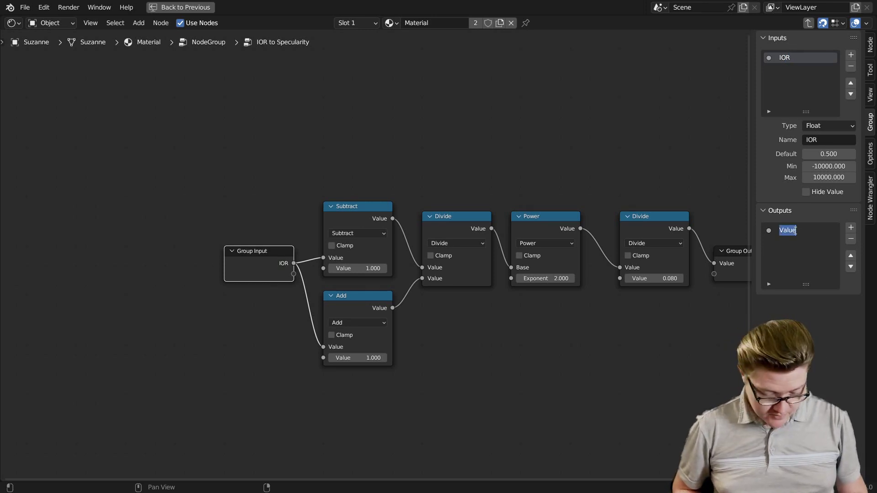
pyautogui.write('Specularity')
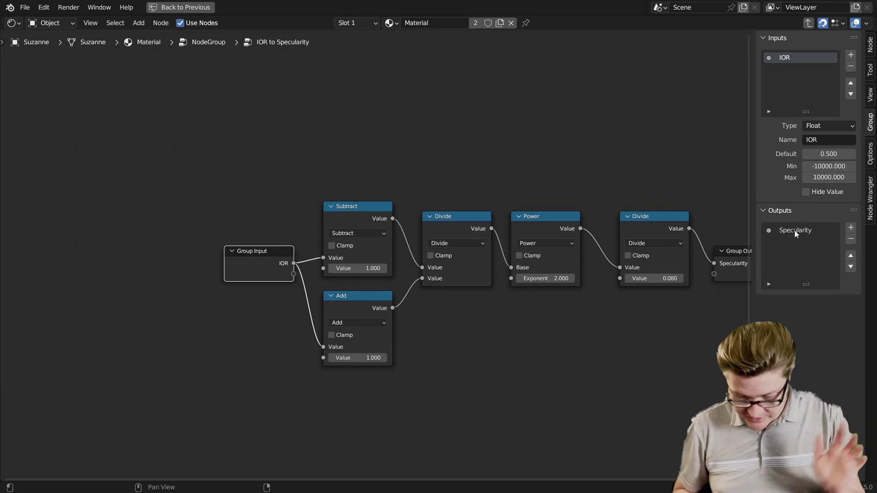
pyautogui.write('n')
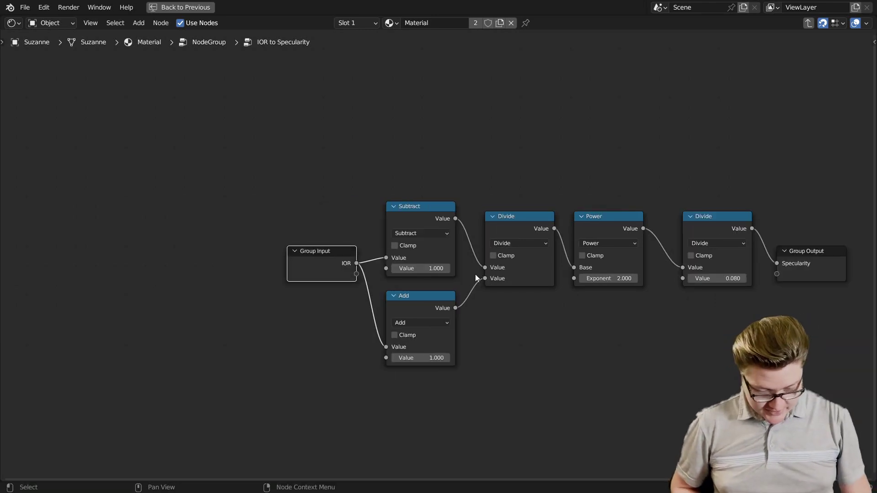
# Nudge the Subtract and Add nodes and snap all nodes into line
pyautogui.scroll(-3, 441, 275)
pyautogui.moveTo(440, 276); pyautogui.dragTo(406, 297, button='middle')
pyautogui.scroll(2, 429, 305)
pyautogui.scroll(2, 429, 306)
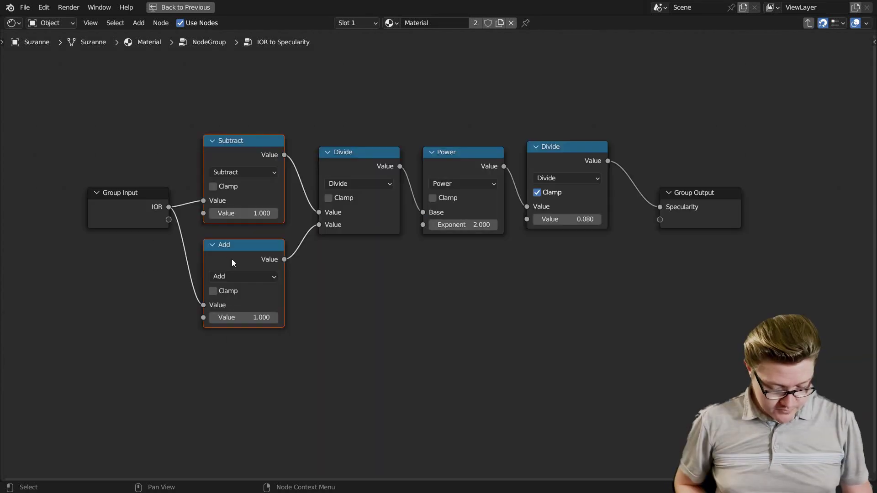
pyautogui.moveTo(232, 259); pyautogui.dragTo(243, 270)
pyautogui.press('a')
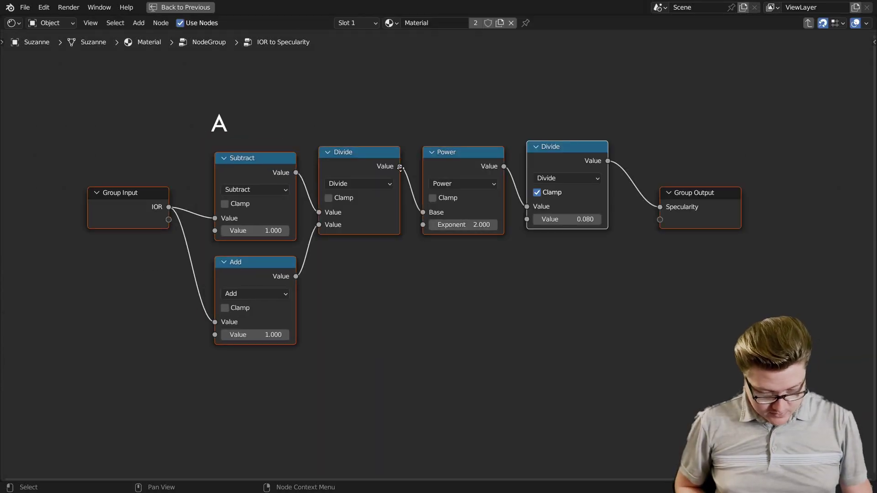
pyautogui.press('g')
pyautogui.click(403, 172)
# Line up the final Divide node and return to the parent group
pyautogui.click(551, 158)
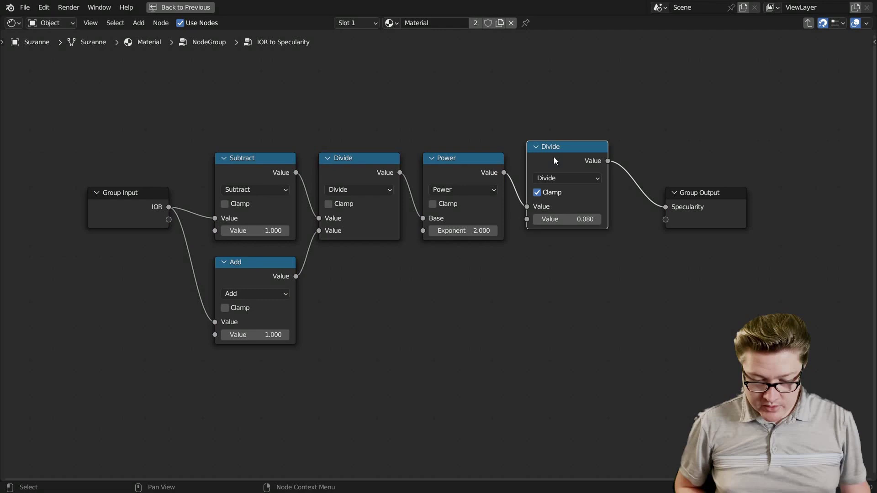
pyautogui.moveTo(554, 157); pyautogui.dragTo(558, 170)
pyautogui.click(150, 209)
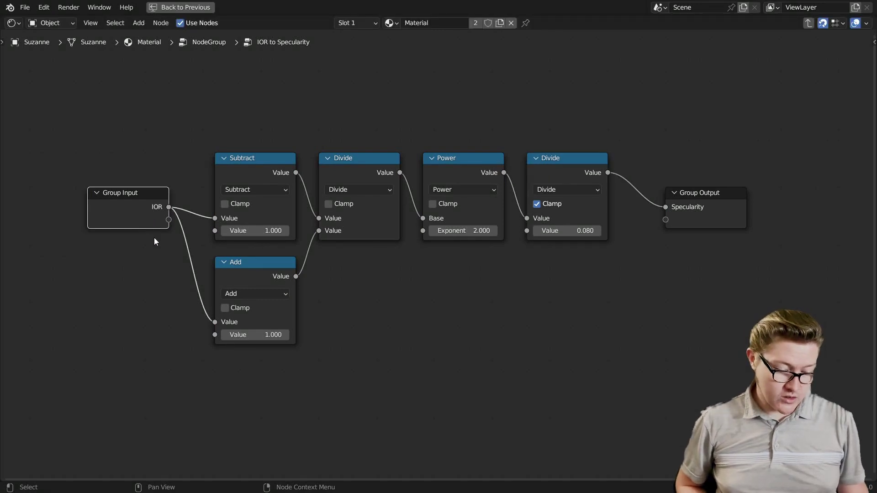
pyautogui.press('Tab')
pyautogui.scroll(1, 399, 250)
# Place IOR to Specularity beside Principled BSDF and restore the full layout
pyautogui.press('g')
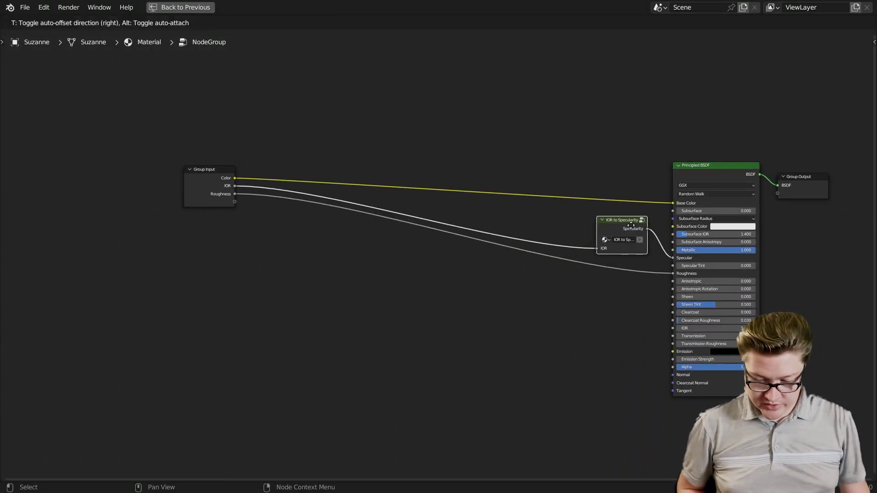
pyautogui.click(655, 232)
pyautogui.moveTo(607, 270); pyautogui.dragTo(428, 275, button='middle')
pyautogui.moveTo(35, 189); pyautogui.dragTo(332, 251)
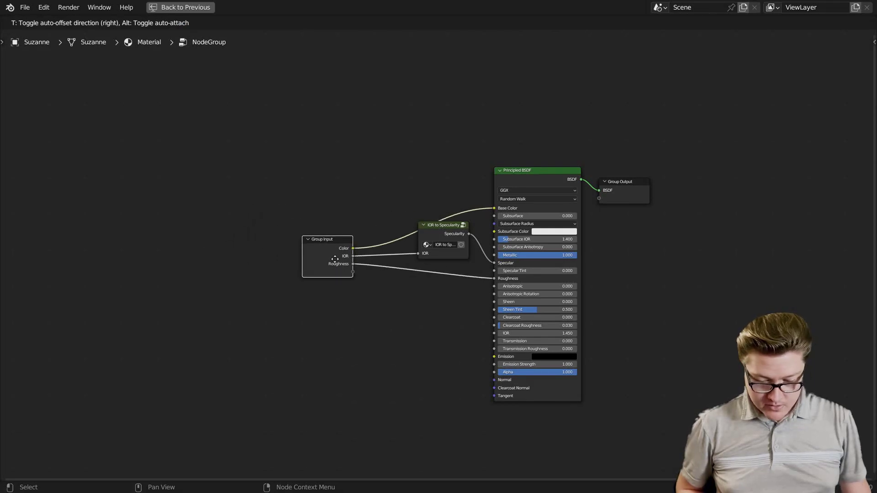
pyautogui.scroll(1, 344, 255)
pyautogui.hotkey('ctrl', 'space')
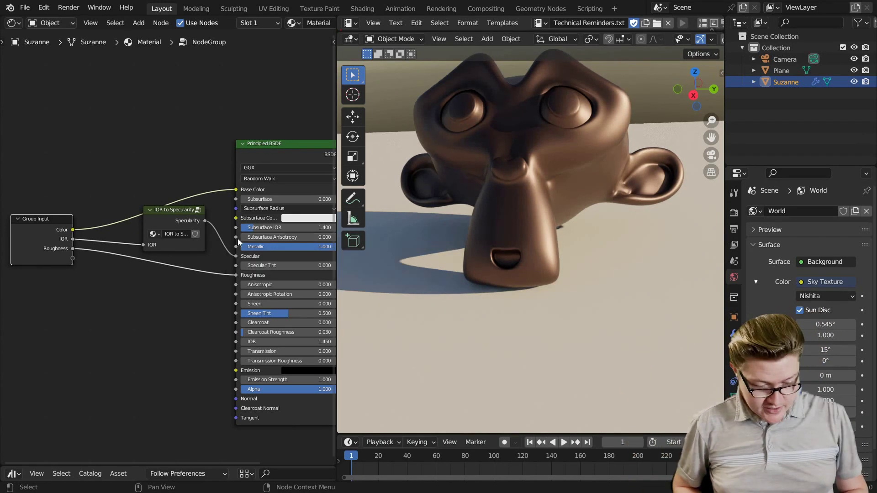
# At the material's top level, lower the group's IOR and set it to 0.470
pyautogui.scroll(2, 168, 251)
pyautogui.press('Tab')
pyautogui.scroll(2, 152, 262)
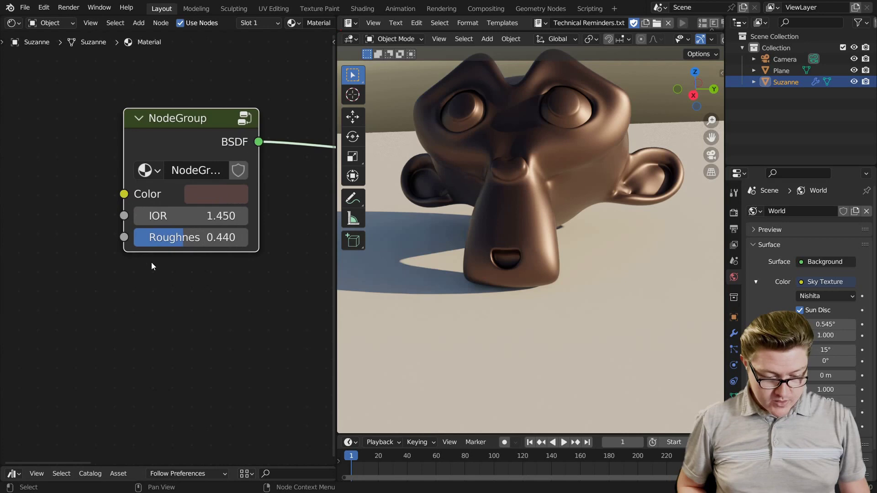
pyautogui.scroll(1, 170, 251)
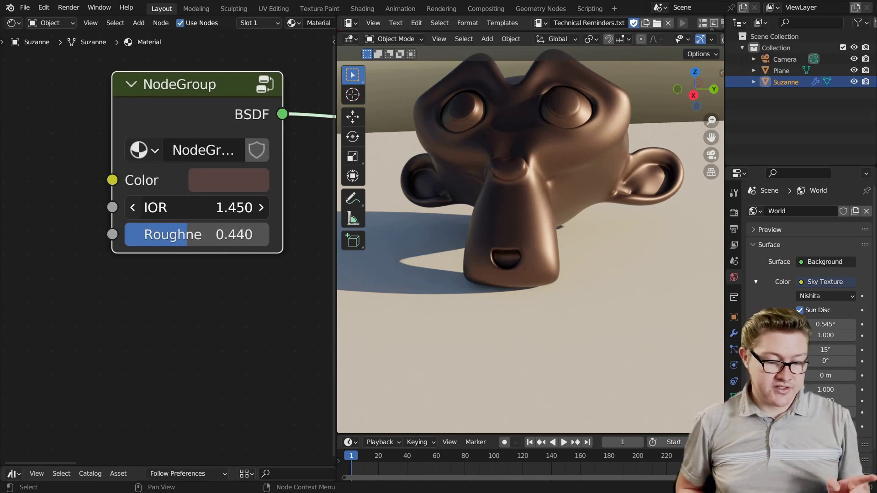
pyautogui.click(140, 209)
pyautogui.click(140, 209)
pyautogui.click(140, 209)
pyautogui.click(138, 209)
pyautogui.click(138, 208)
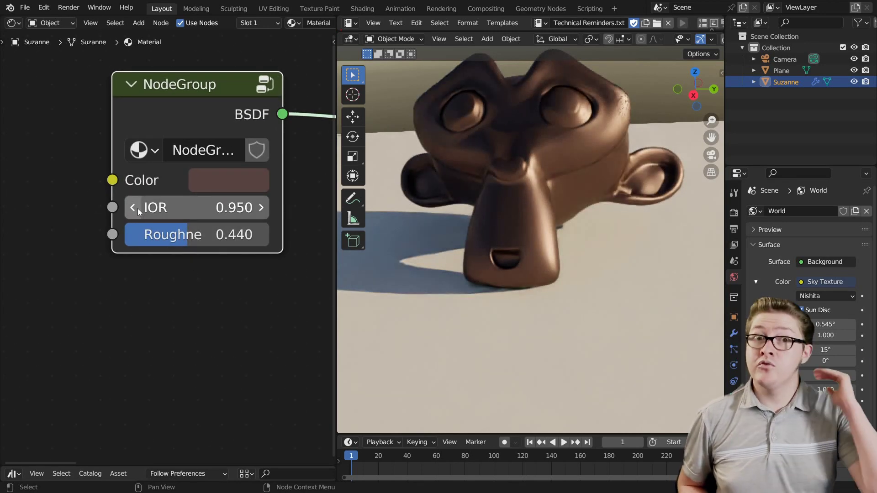
pyautogui.click(138, 208)
pyautogui.click(137, 209)
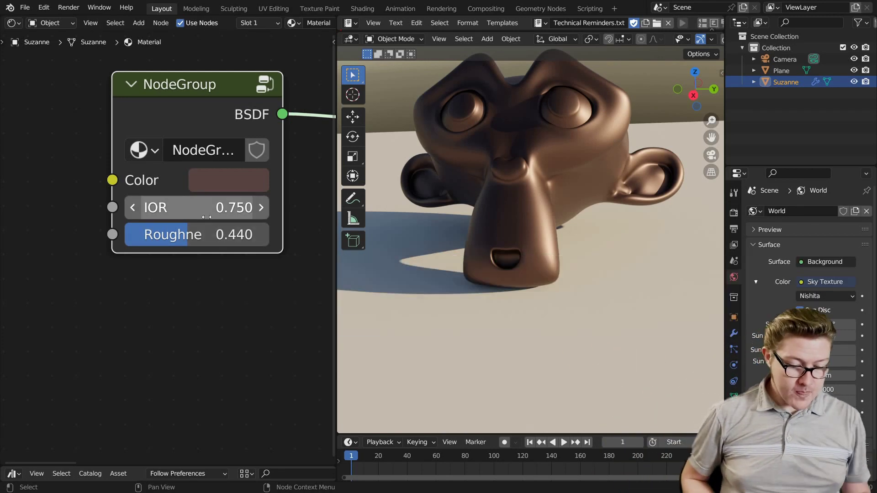
pyautogui.click(206, 217)
pyautogui.write('.47')
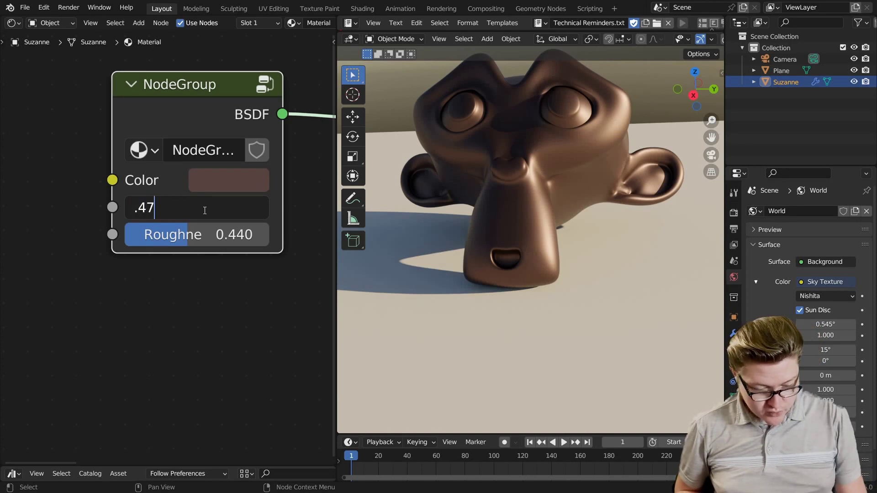
pyautogui.press('Return')
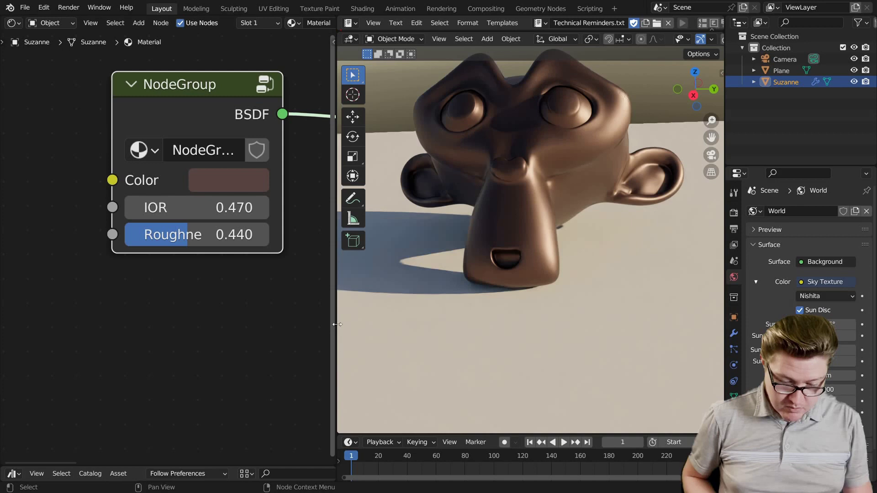
# Widen the node editor and go back inside the NodeGroup
pyautogui.moveTo(337, 274); pyautogui.dragTo(531, 265)
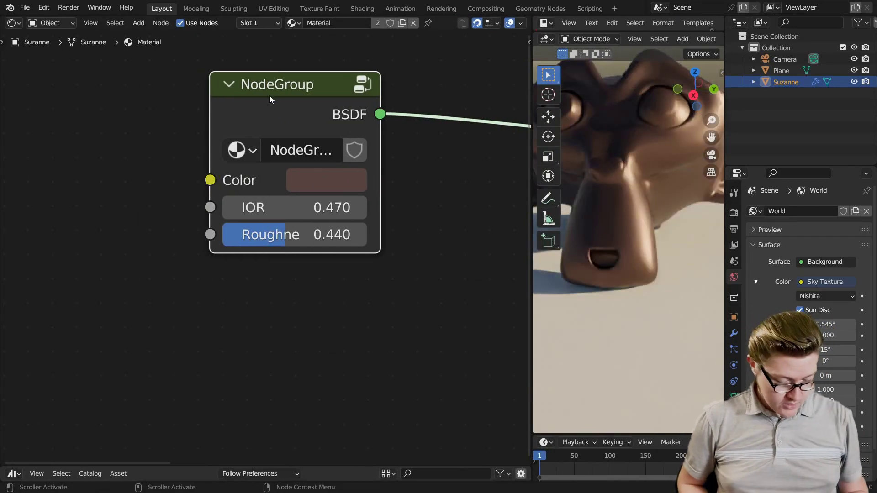
pyautogui.scroll(-2, 267, 98)
pyautogui.scroll(2, 265, 206)
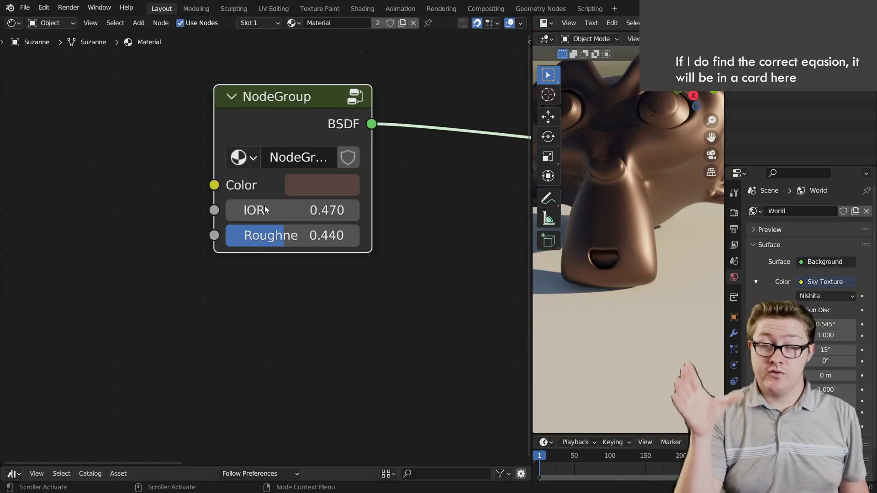
pyautogui.press('Tab')
# Enter the IOR to Specularity group and add a Fresnel node via search
pyautogui.scroll(-2, 237, 247)
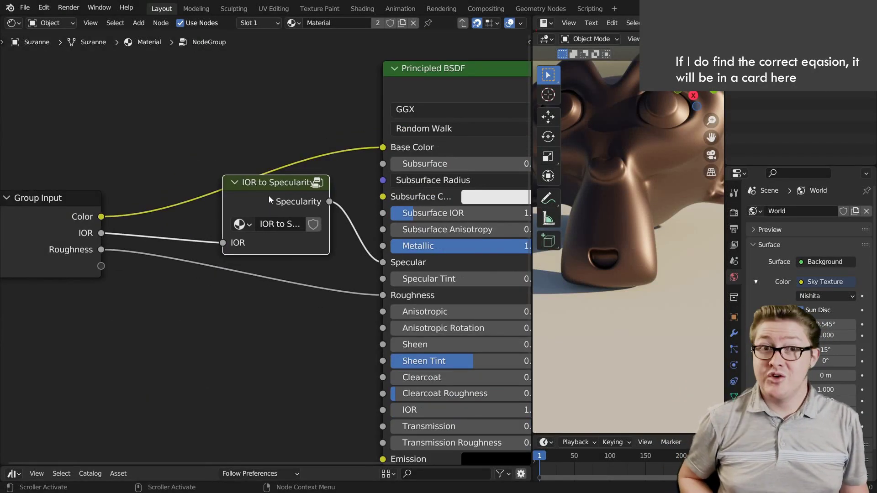
pyautogui.press('Tab')
pyautogui.scroll(-3, 248, 208)
pyautogui.moveTo(197, 373); pyautogui.dragTo(318, 286, button='middle')
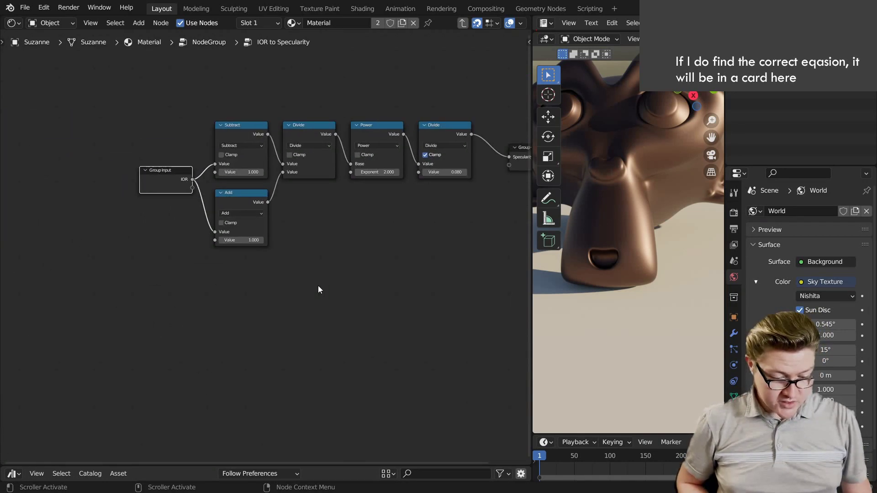
pyautogui.scroll(2, 318, 289)
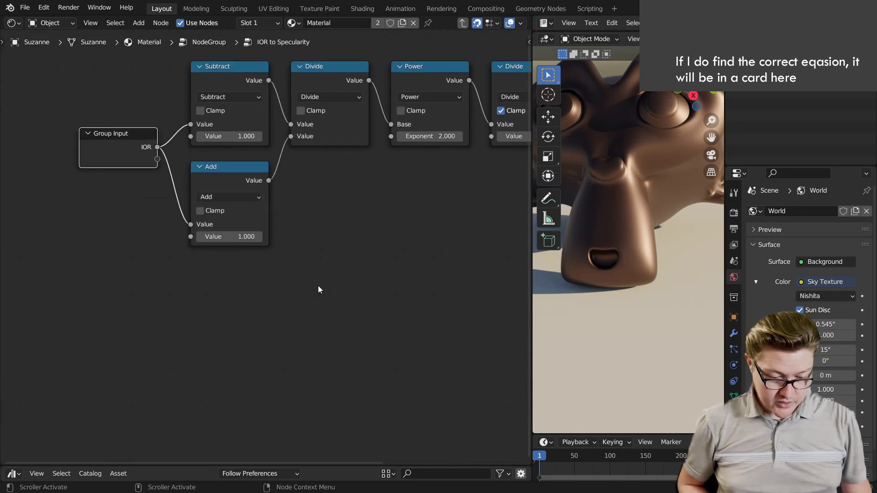
pyautogui.hotkey('shift', 'a')
pyautogui.click(331, 234)
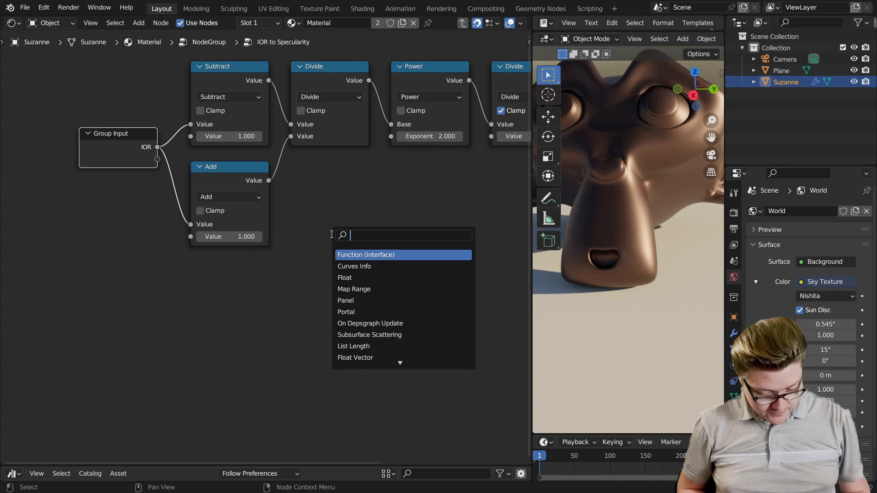
pyautogui.write('fre')
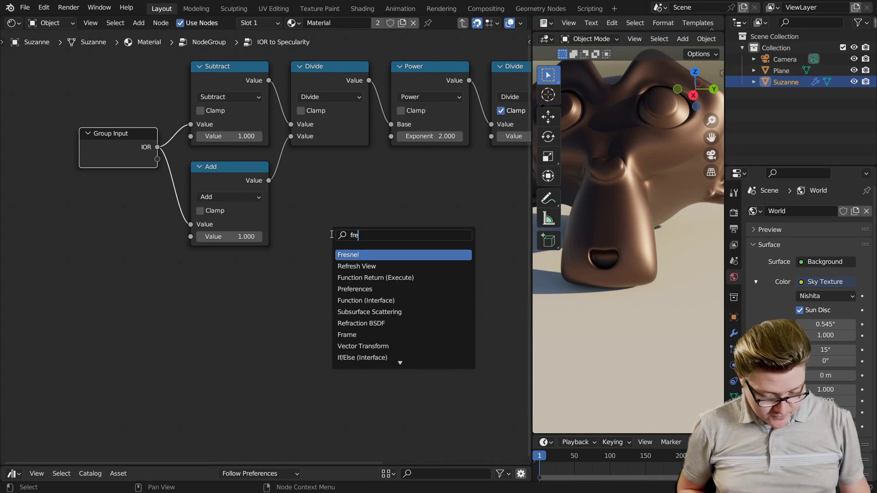
pyautogui.write('snel')
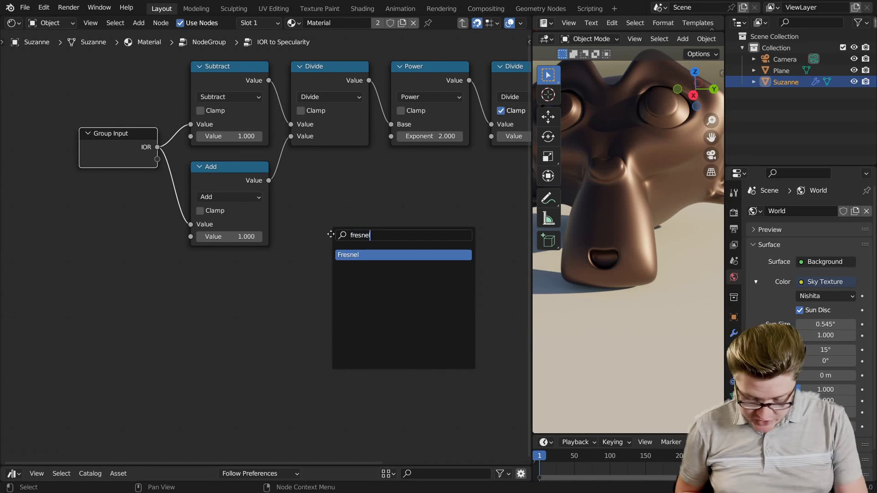
pyautogui.press('Return')
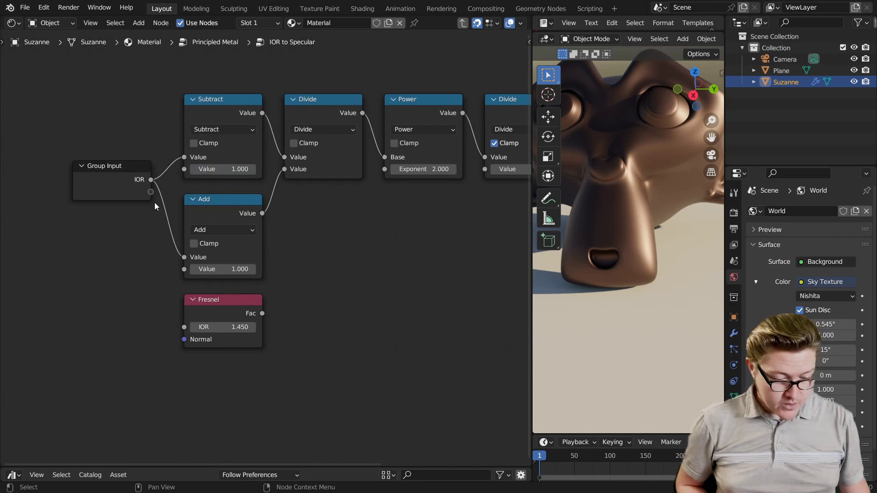
# Link the group's IOR input into the Fresnel node's IOR socket
pyautogui.moveTo(152, 179); pyautogui.dragTo(183, 328)
pyautogui.moveTo(183, 328); pyautogui.dragTo(167, 341, button='middle')
pyautogui.moveTo(166, 338); pyautogui.dragTo(351, 312)
pyautogui.press('Escape')
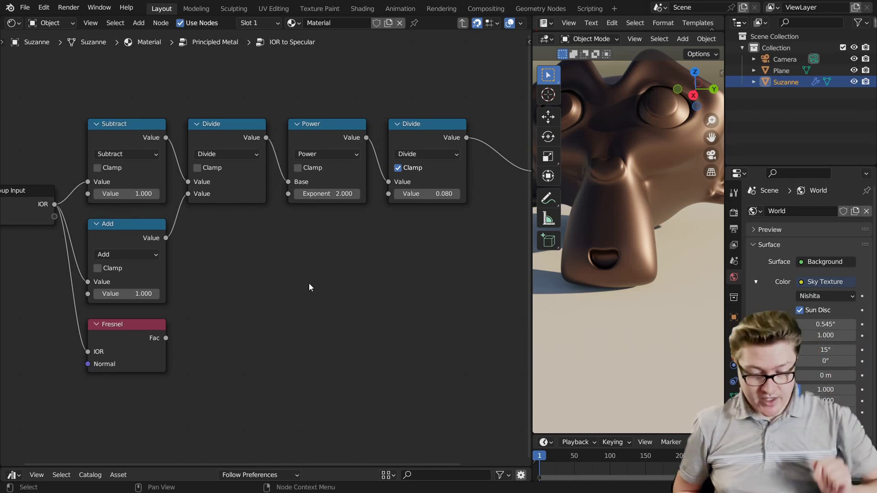
pyautogui.hotkey('shift', 'a')
# Insert a Float Mix node between the Power and Divide nodes
pyautogui.write('mi')
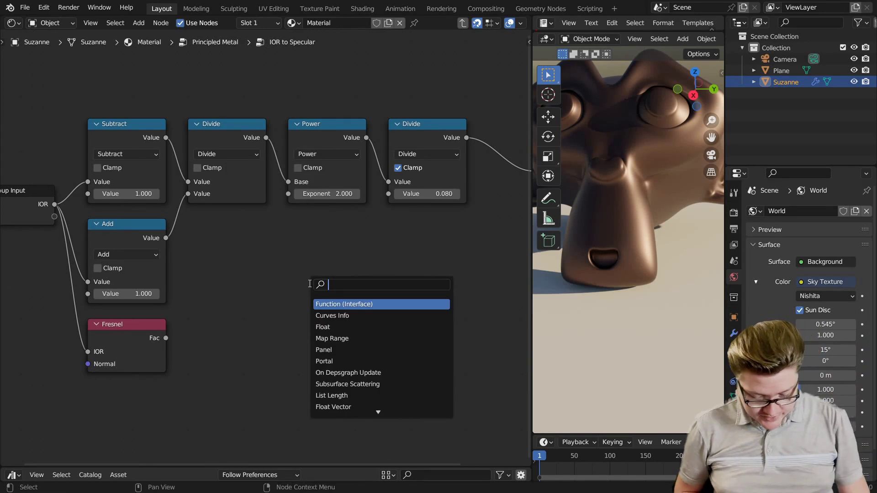
pyautogui.write('x')
pyautogui.press('Return')
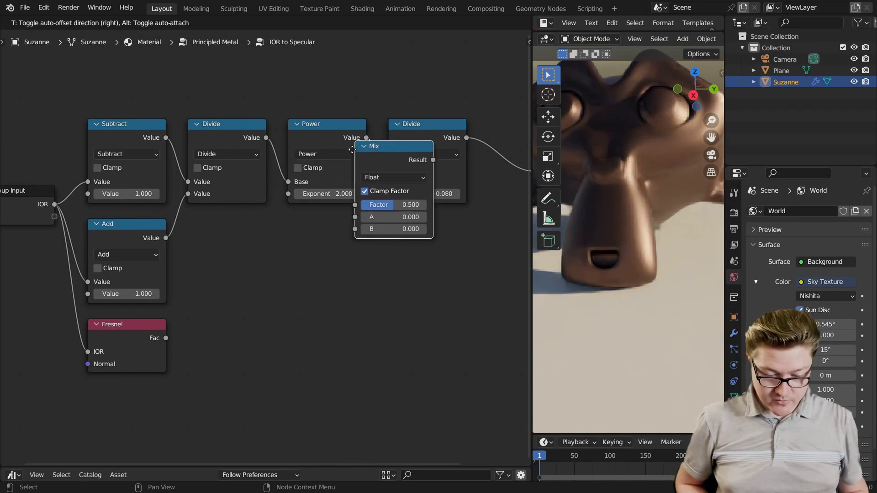
pyautogui.click(355, 148)
pyautogui.moveTo(384, 274); pyautogui.dragTo(362, 335, button='middle')
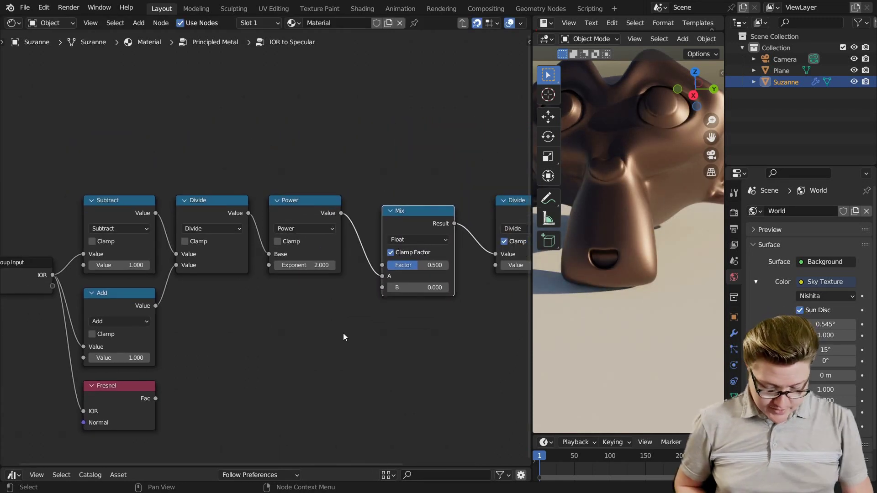
# Add a Math node set to Less Than with Threshold 1, fed by the group's IOR
pyautogui.hotkey('shift', 'a')
pyautogui.write('add')
pyautogui.press('Return')
pyautogui.click(258, 114)
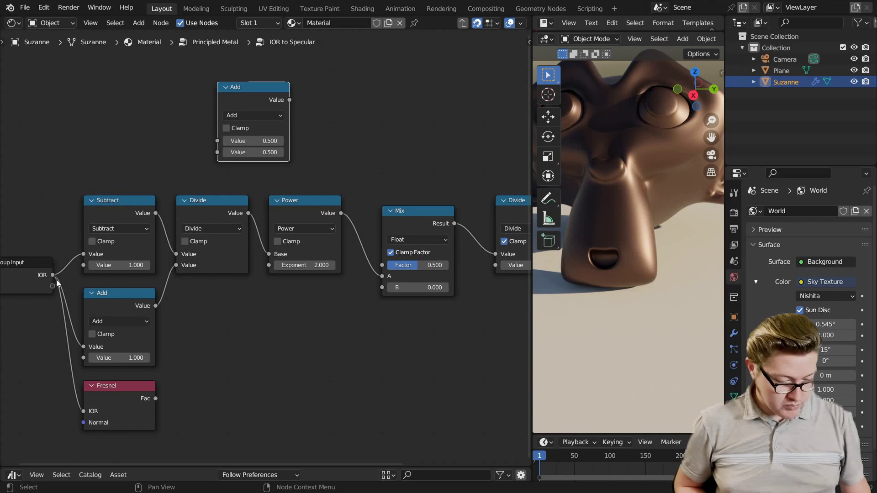
pyautogui.moveTo(53, 275); pyautogui.dragTo(218, 141)
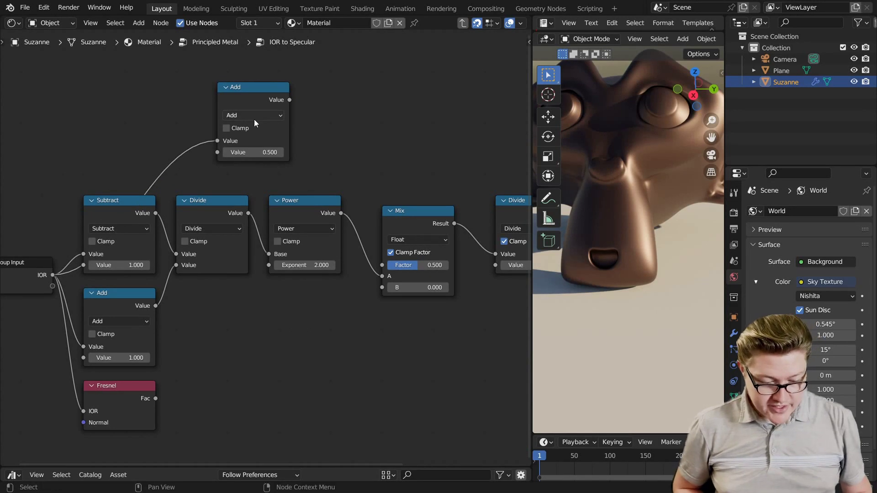
pyautogui.click(254, 119)
pyautogui.click(334, 165)
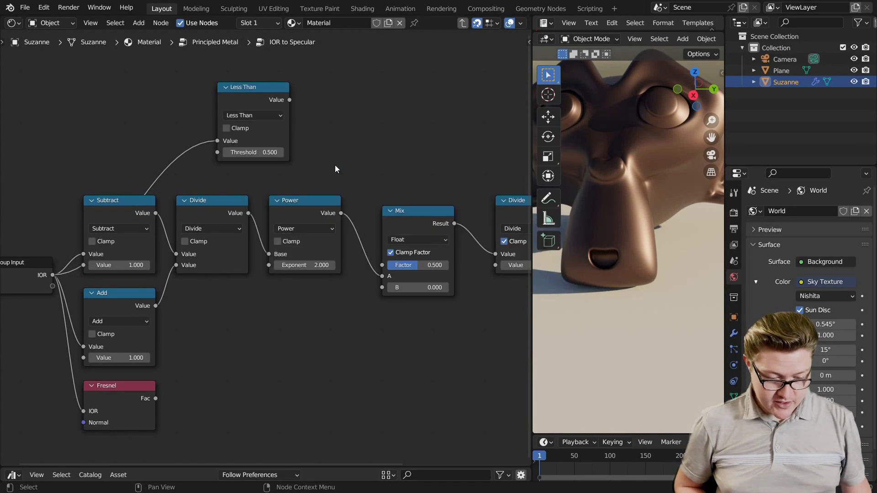
pyautogui.click(267, 153)
pyautogui.write('1')
pyautogui.press('Return')
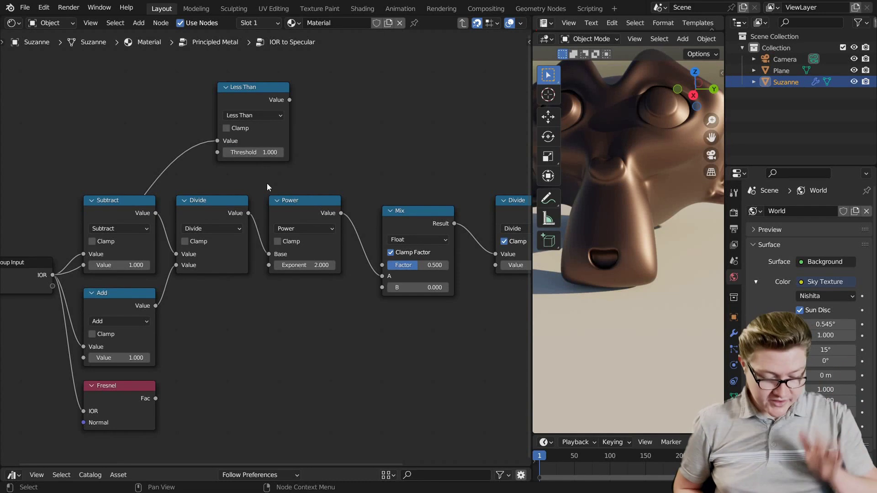
# Wire Less Than into the Mix Factor and Fresnel Fac into Mix B, then exit the group
pyautogui.moveTo(290, 100); pyautogui.dragTo(382, 265)
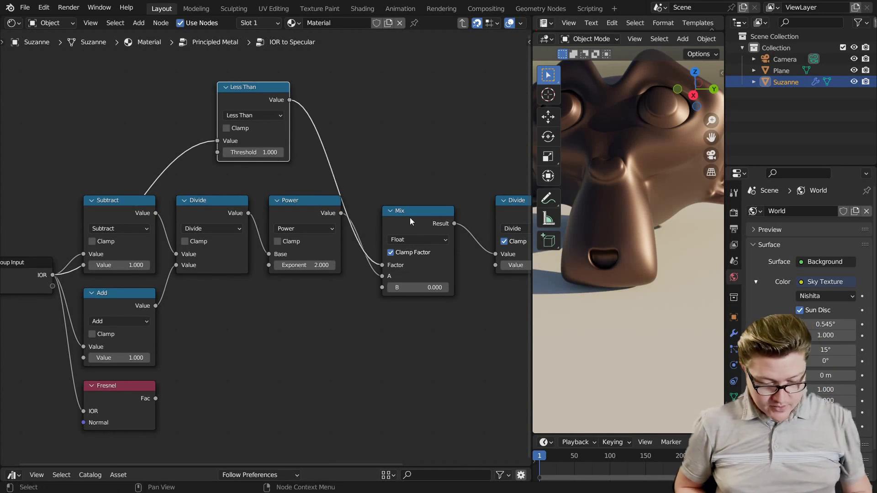
pyautogui.moveTo(410, 221); pyautogui.dragTo(409, 180)
pyautogui.moveTo(382, 246); pyautogui.dragTo(154, 399)
pyautogui.moveTo(343, 358); pyautogui.dragTo(340, 337, button='middle')
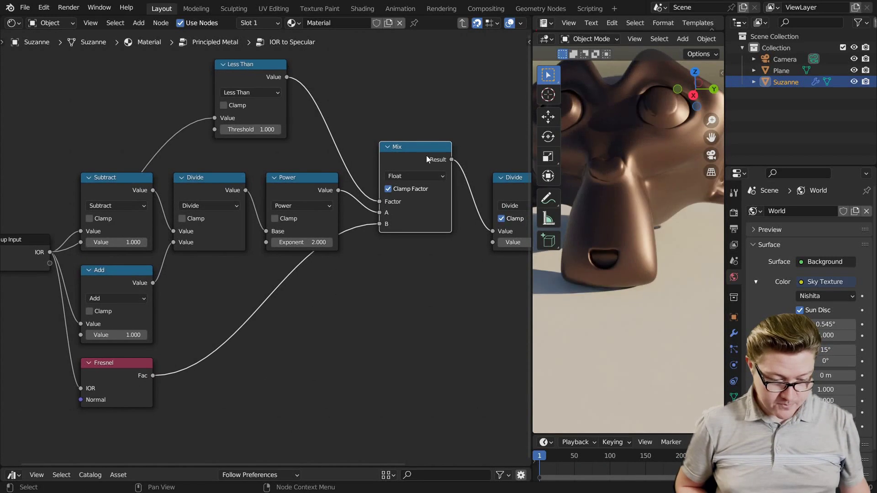
pyautogui.moveTo(426, 156); pyautogui.dragTo(425, 181)
pyautogui.press('Tab')
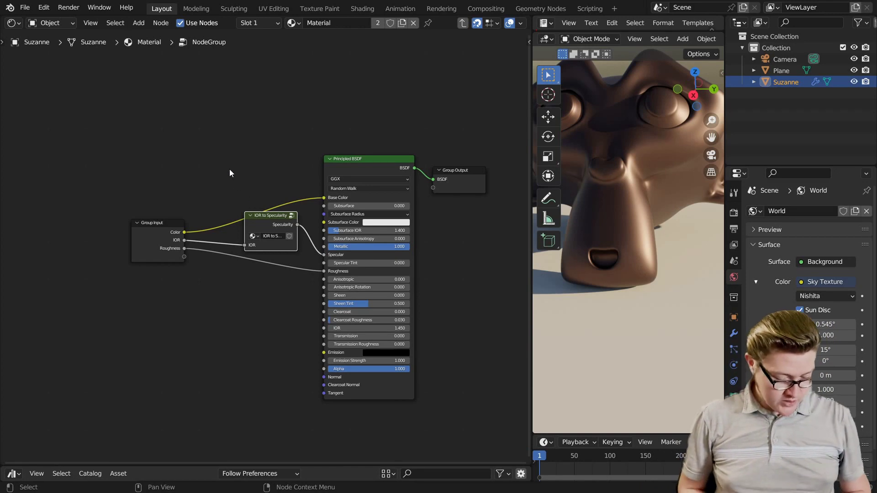
# Save the project under the file name 'Principled' in the Assets folder
pyautogui.hotkey('ctrl', 's')
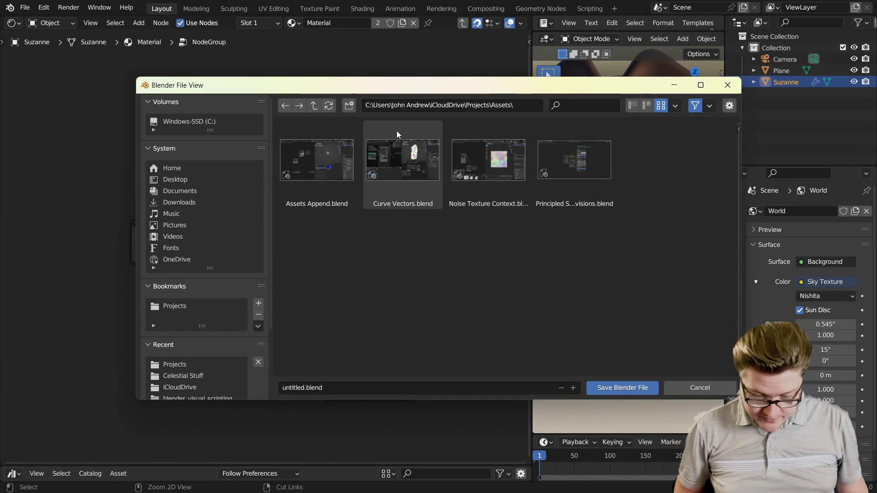
pyautogui.moveTo(478, 85); pyautogui.dragTo(445, 52)
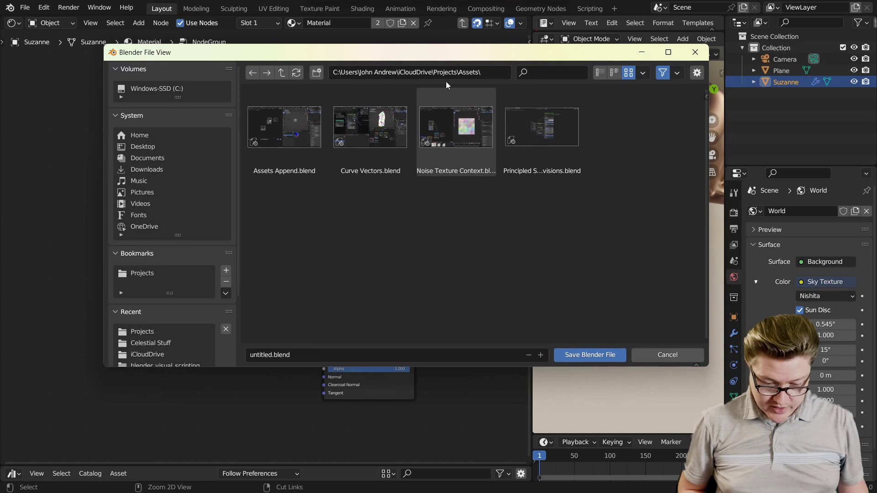
pyautogui.click(294, 352)
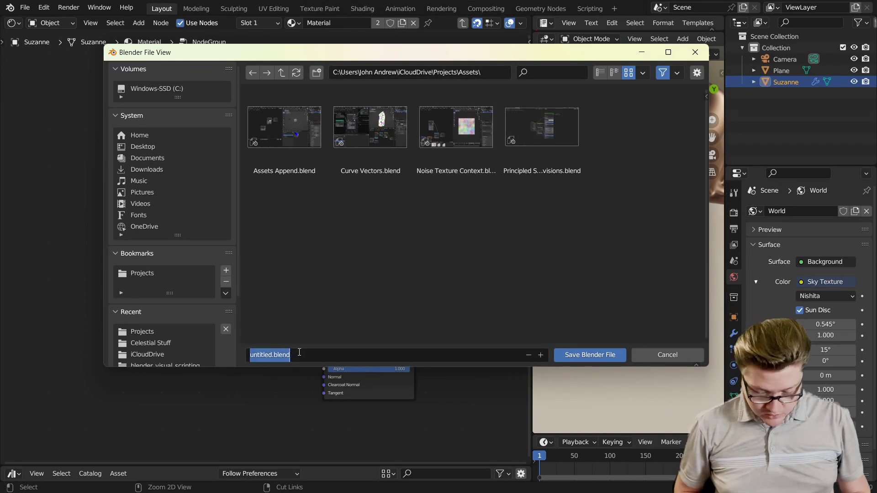
pyautogui.write('Prin')
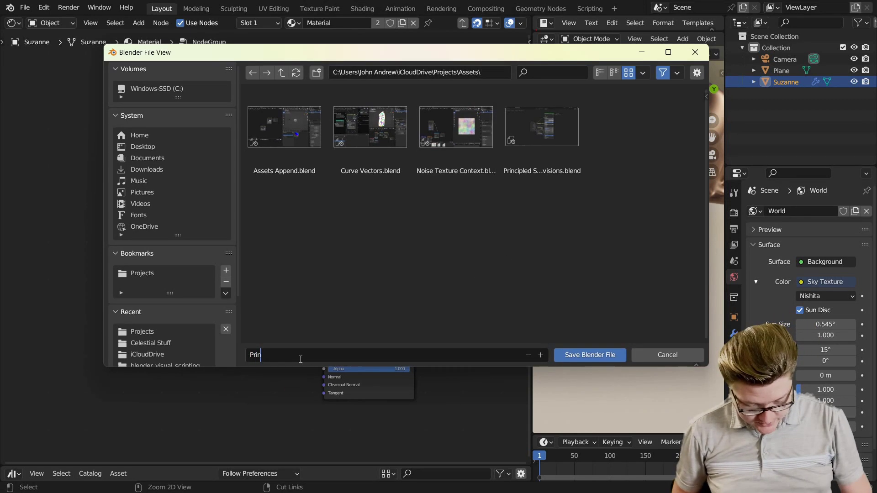
pyautogui.write('cipled')
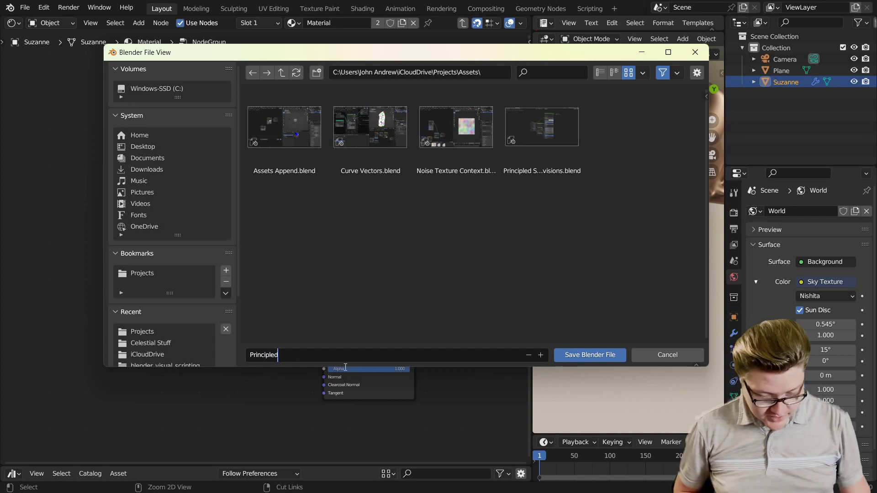
pyautogui.press('Return')
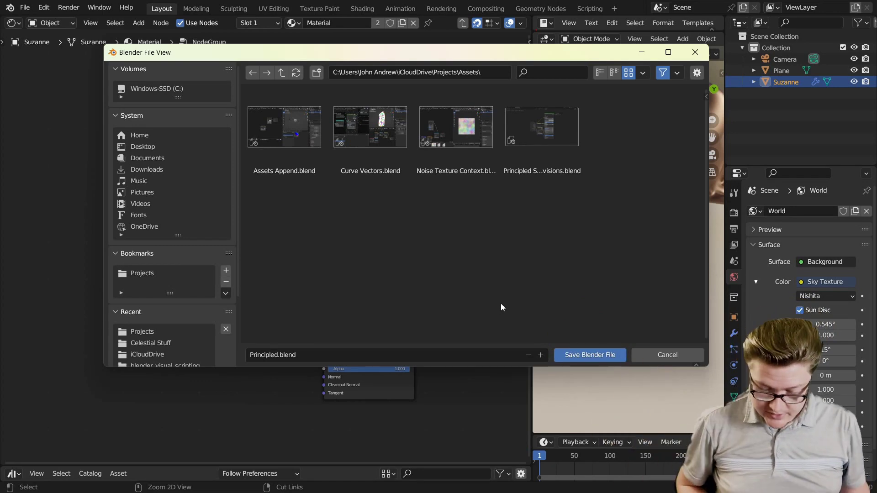
pyautogui.click(581, 355)
pyautogui.scroll(2, 263, 276)
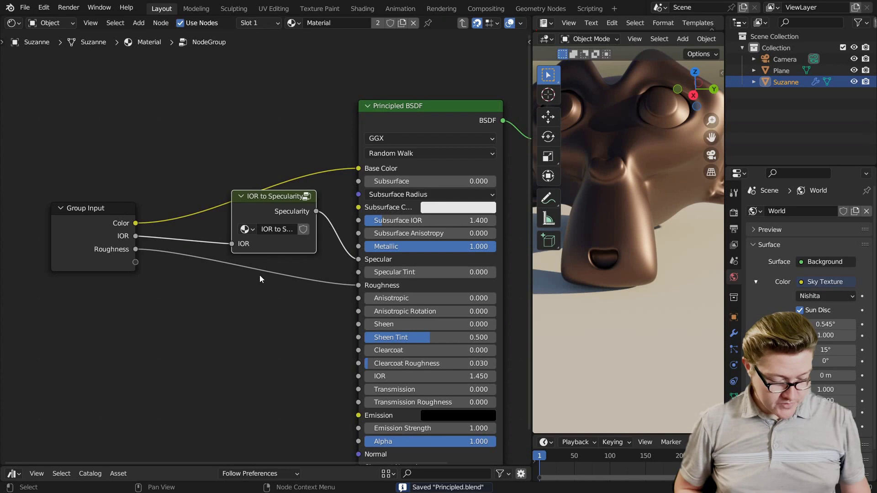
# Back in the material tree, rename the node group to 'Principled Metal' and move it up
pyautogui.scroll(-1, 259, 275)
pyautogui.click(138, 237)
pyautogui.press('Tab')
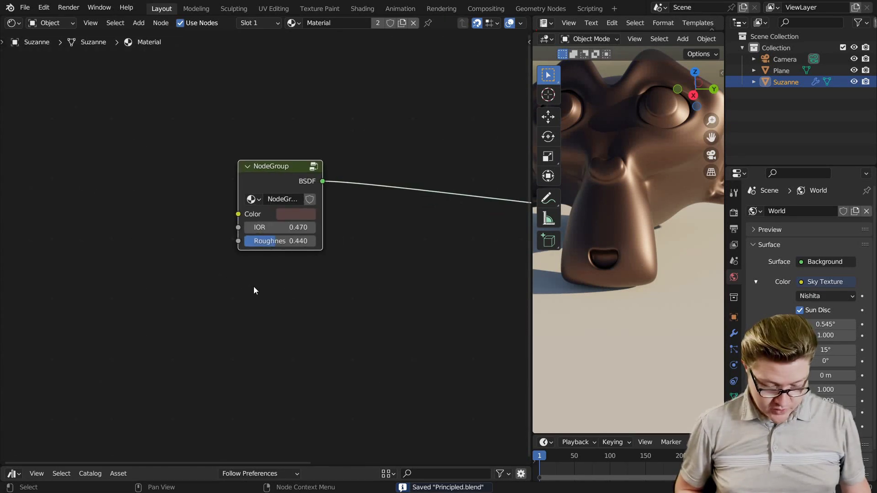
pyautogui.scroll(5, 274, 283)
pyautogui.moveTo(382, 289); pyautogui.dragTo(262, 198, button='middle')
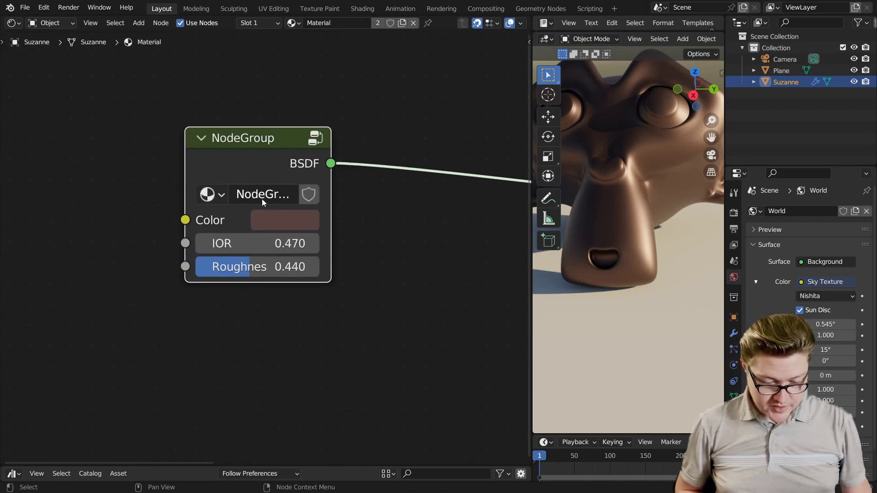
pyautogui.doubleClick(263, 195)
pyautogui.write('Pri')
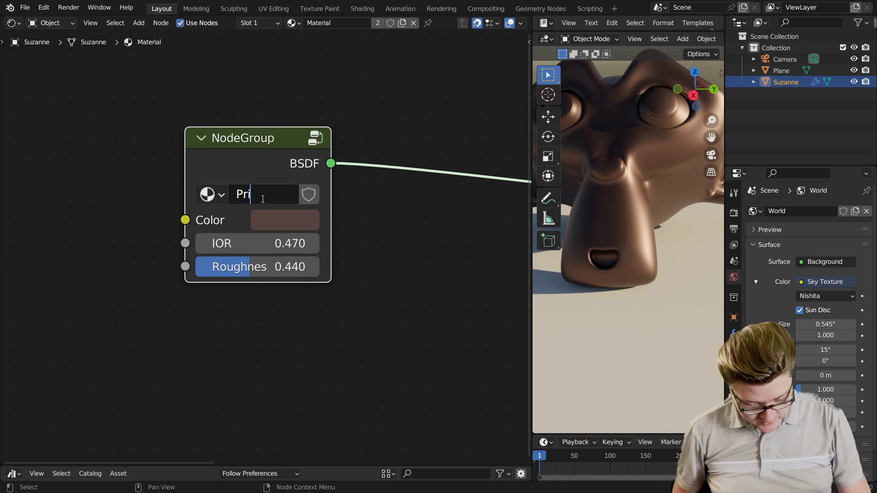
pyautogui.write('ncipled ')
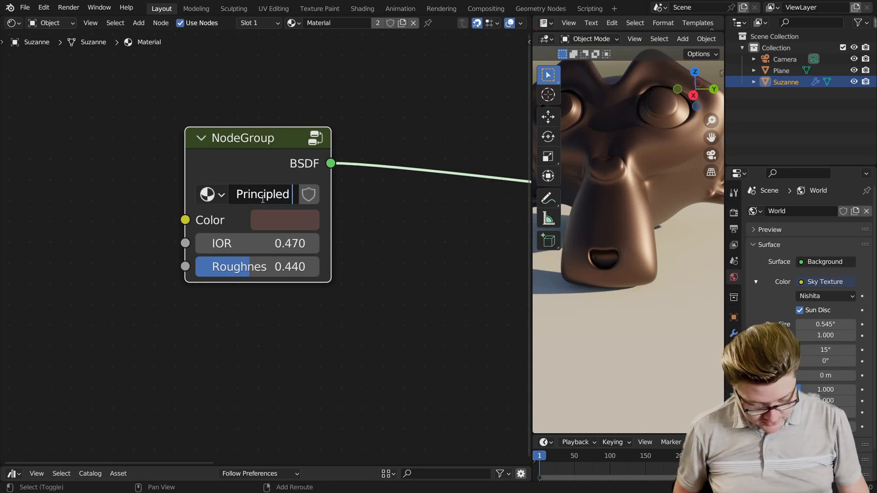
pyautogui.write('Metal')
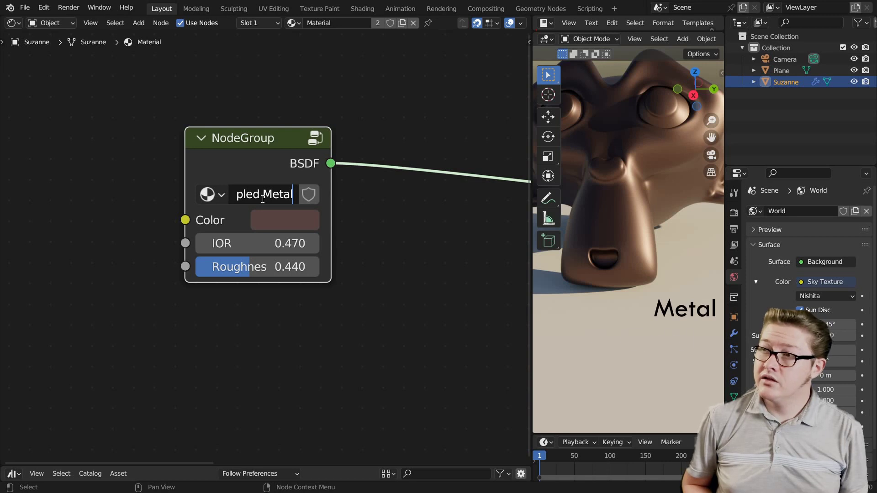
pyautogui.press('Return')
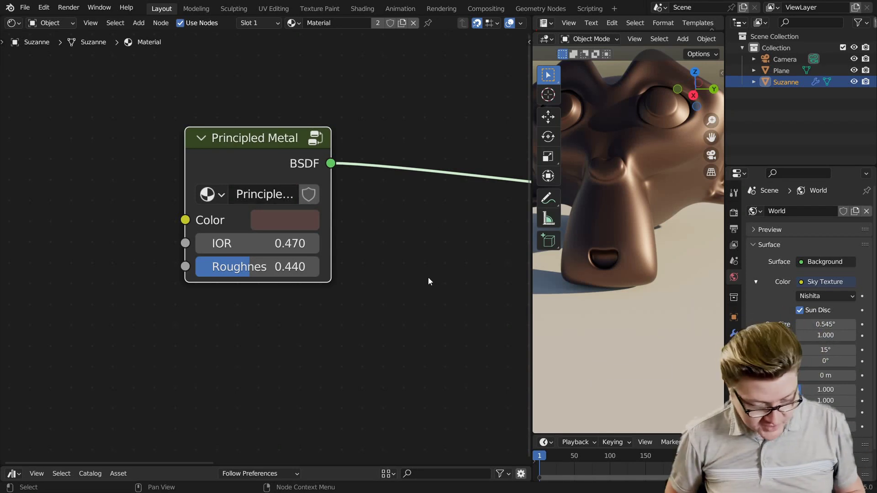
pyautogui.moveTo(256, 156); pyautogui.dragTo(326, 123)
pyautogui.scroll(-2, 297, 145)
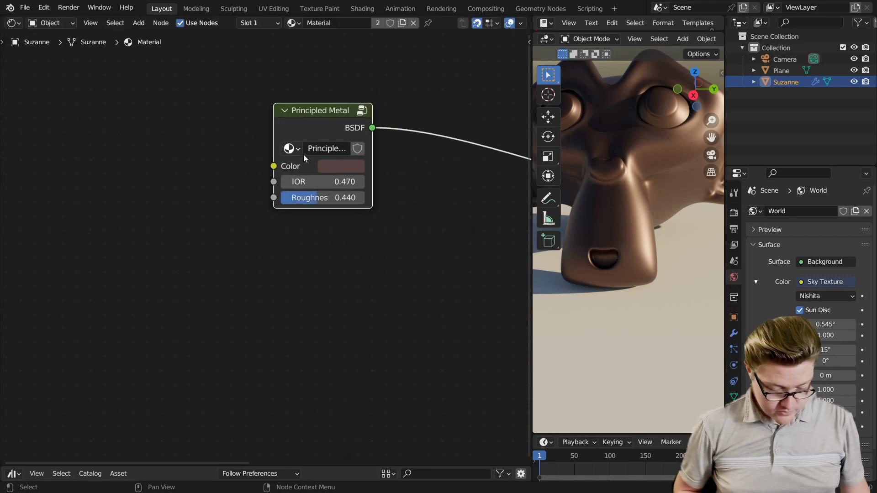
# Inside the Principled Metal group, link a new group input to the BSDF's Anisotropic socket
pyautogui.press('Tab')
pyautogui.scroll(-1, 201, 293)
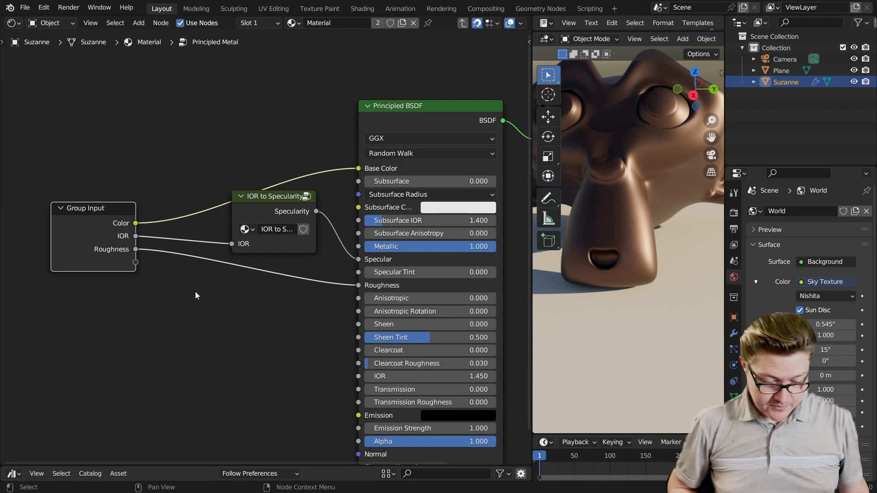
pyautogui.moveTo(205, 297); pyautogui.dragTo(197, 258, button='middle')
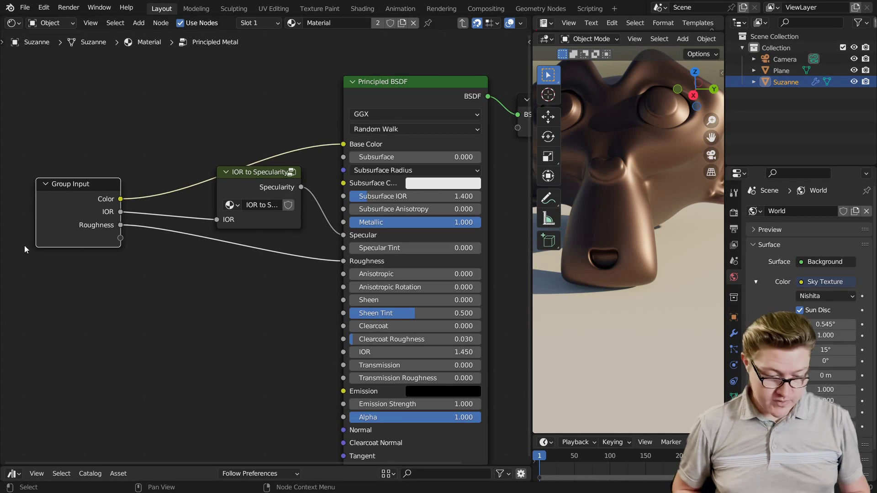
pyautogui.moveTo(122, 323); pyautogui.dragTo(124, 237, button='middle')
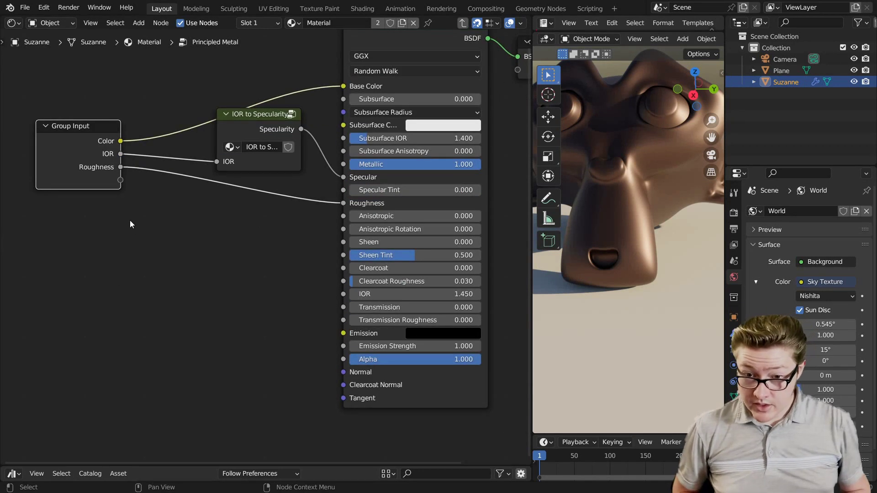
pyautogui.moveTo(121, 180); pyautogui.dragTo(344, 218)
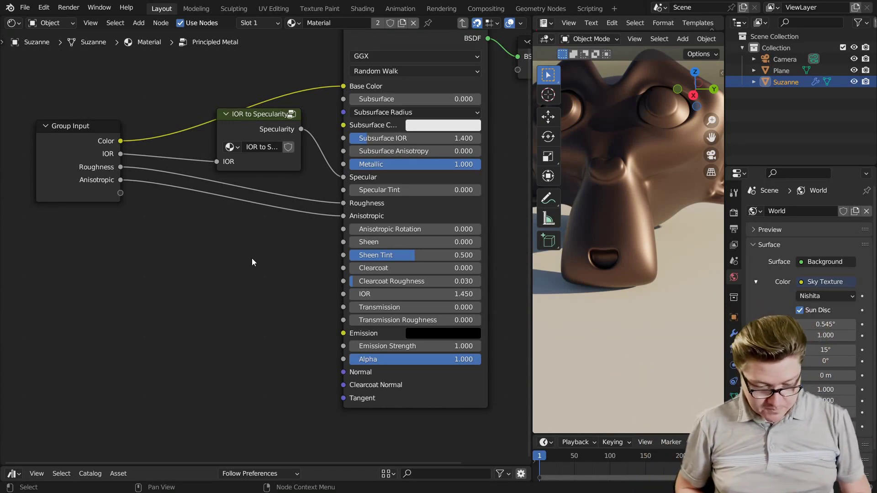
# Add a group input for Anisotropic Rotation and rename it to 'Rotation'
pyautogui.moveTo(252, 261); pyautogui.dragTo(247, 231, button='middle')
pyautogui.press('n')
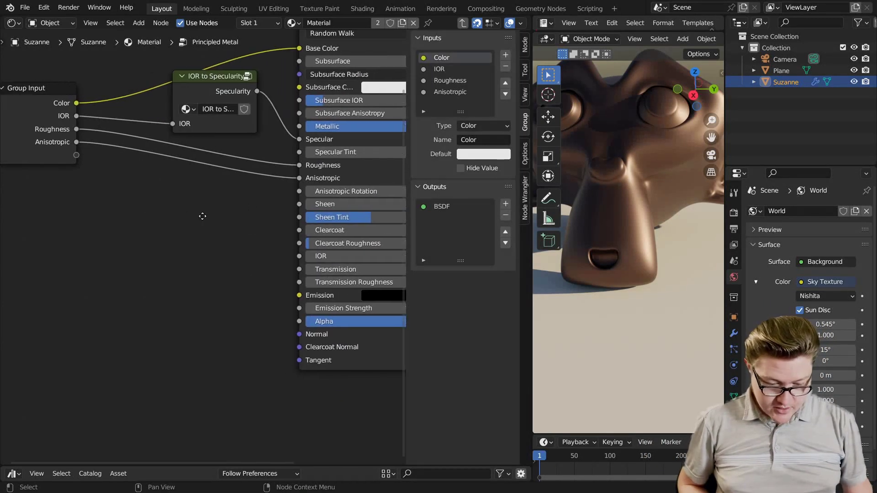
pyautogui.moveTo(76, 154); pyautogui.dragTo(305, 190)
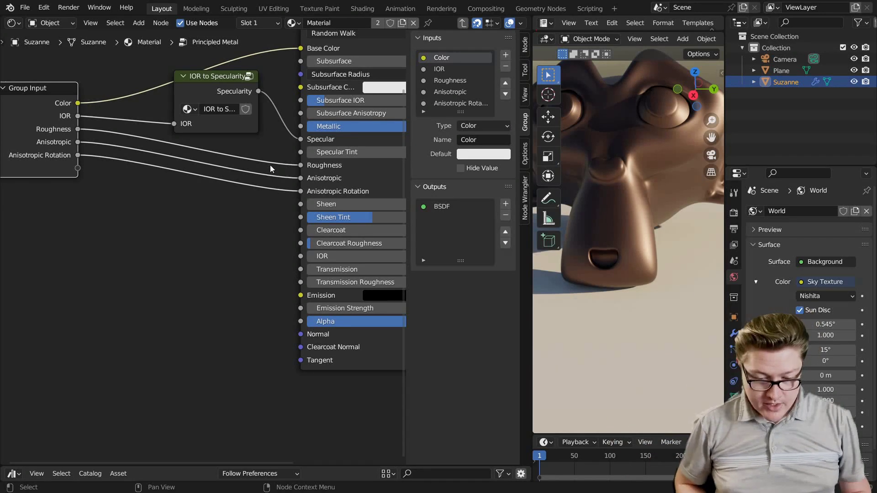
pyautogui.click(464, 105)
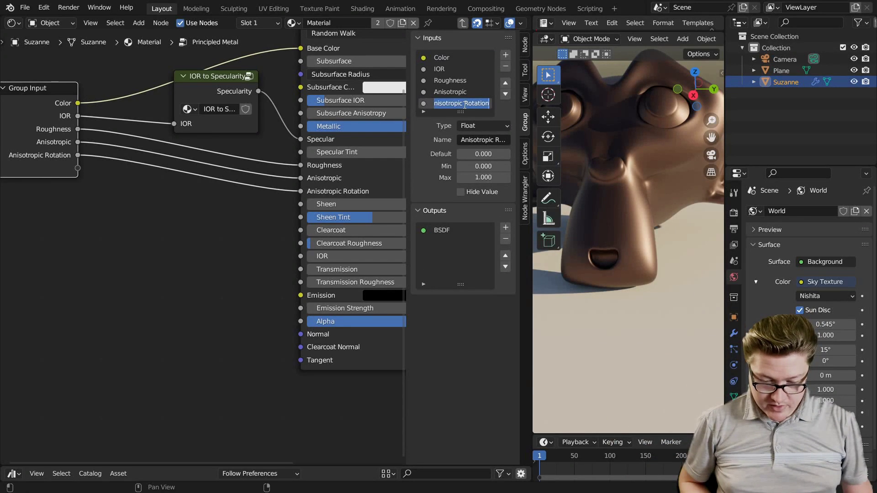
pyautogui.doubleClick(464, 104)
pyautogui.moveTo(465, 104); pyautogui.dragTo(393, 104)
pyautogui.press('BackSpace')
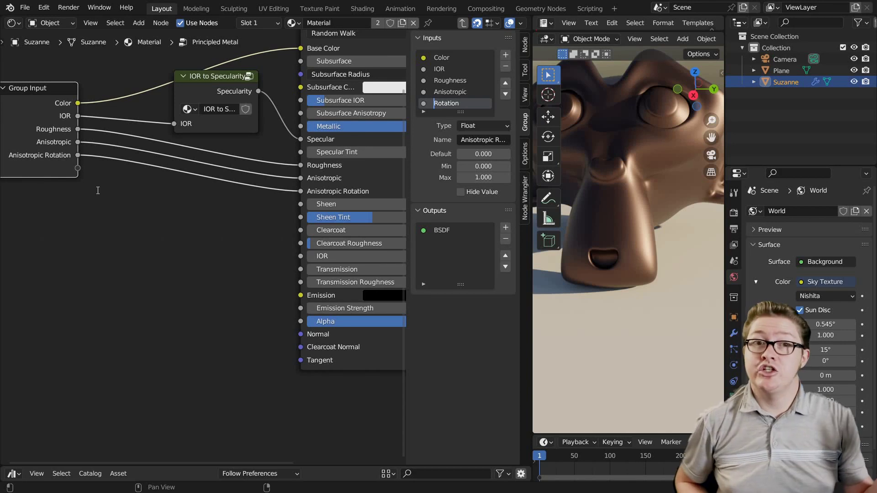
pyautogui.write('n')
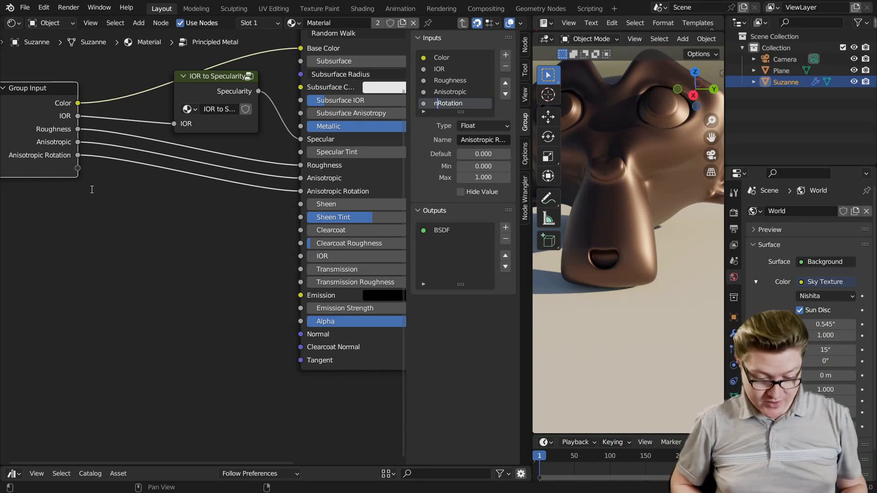
pyautogui.press('BackSpace')
pyautogui.press('Return')
pyautogui.press('n')
# Add Normal and Tangent group inputs linked to the BSDF's Normal and Tangent sockets
pyautogui.press('Home')
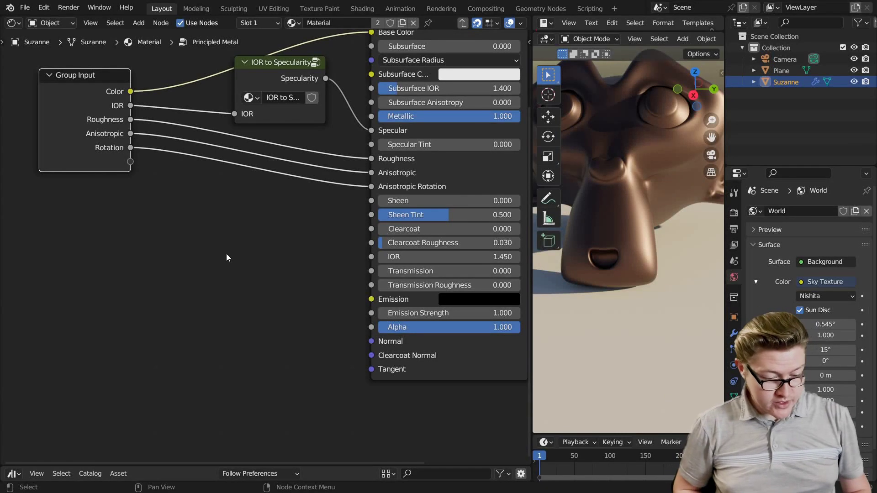
pyautogui.moveTo(130, 161); pyautogui.dragTo(371, 342)
pyautogui.moveTo(130, 175); pyautogui.dragTo(371, 369)
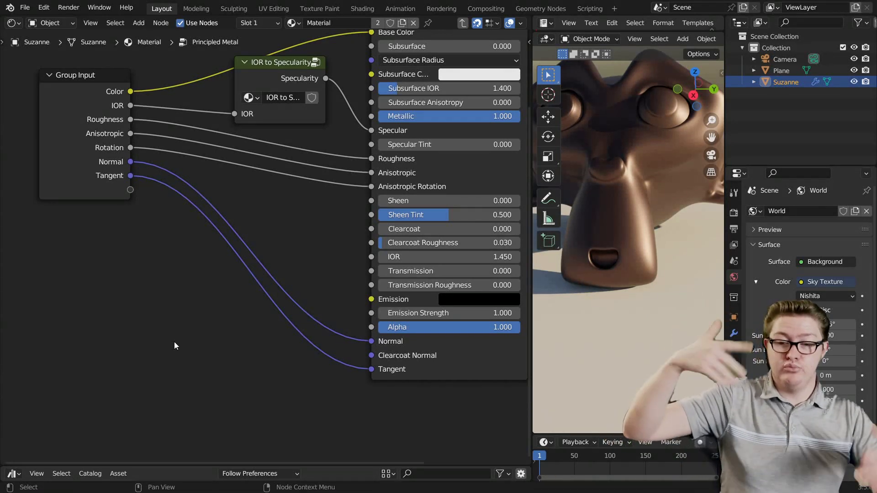
# Step out to the material tree and zoom in around the Principled Metal node
pyautogui.press('Tab')
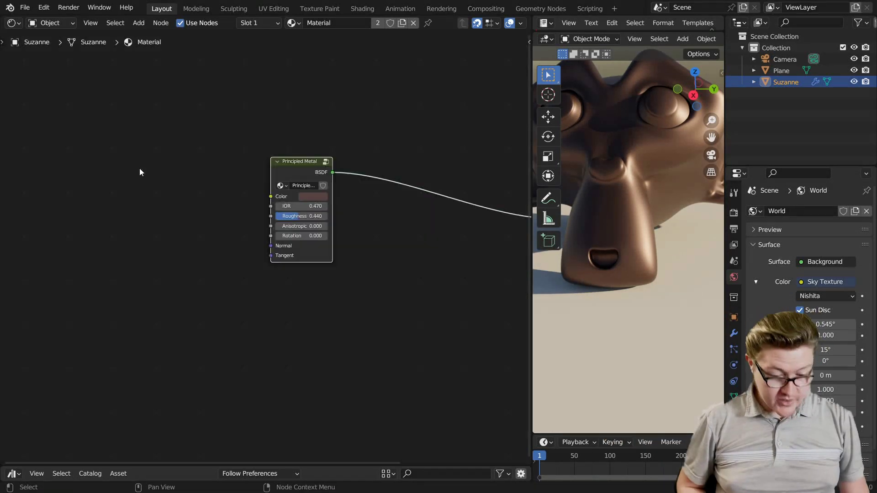
pyautogui.scroll(2, 258, 274)
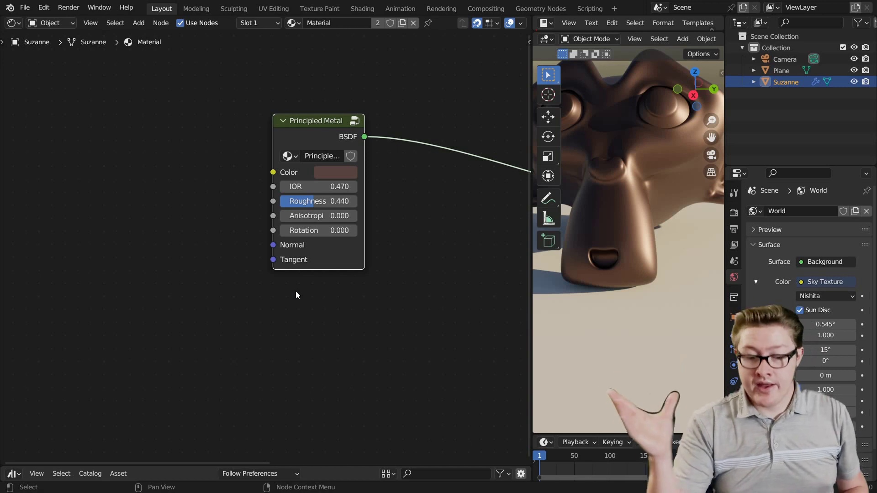
pyautogui.scroll(2, 264, 297)
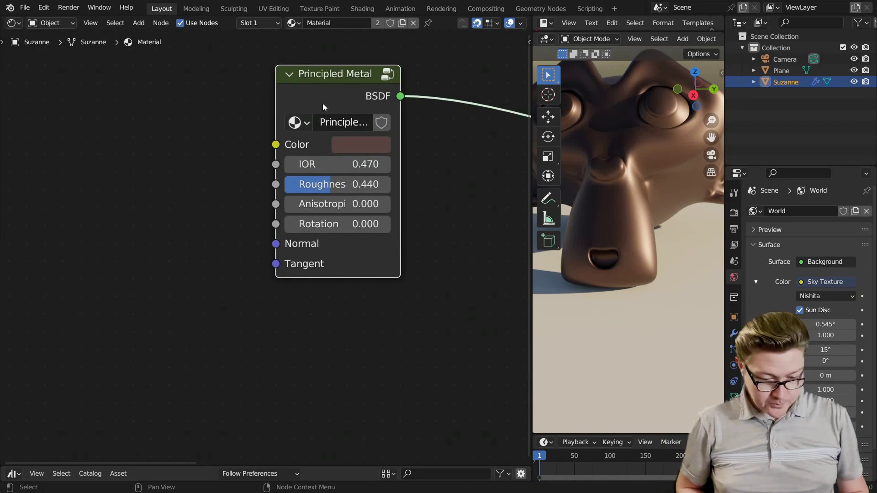
pyautogui.scroll(-2, 327, 100)
# Re-enter the group, shift Group Input left, and link a new input to Emission Strength
pyautogui.press('Tab')
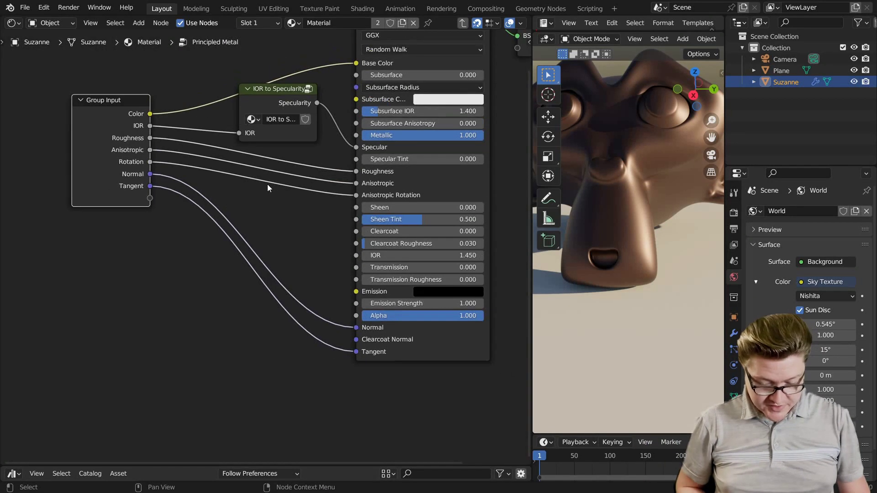
pyautogui.scroll(-2, 248, 195)
pyautogui.moveTo(151, 180); pyautogui.dragTo(57, 180)
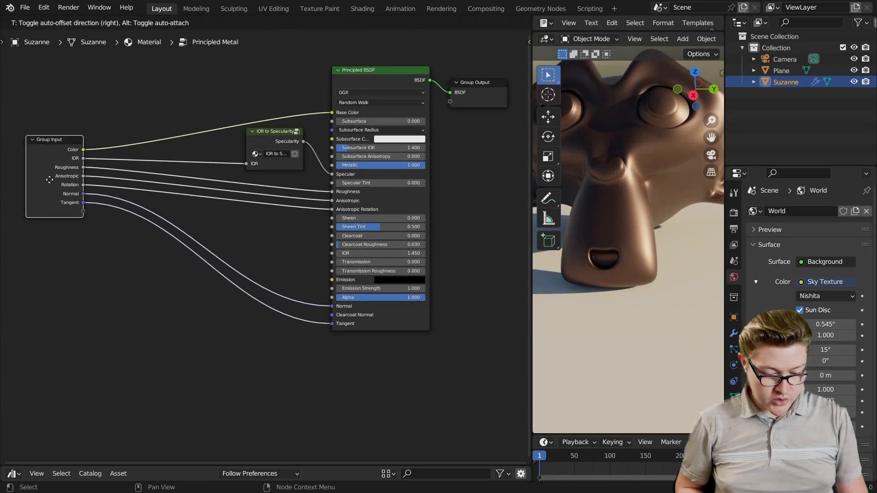
pyautogui.keyDown('shift'); pyautogui.scroll(-3, 223, 238); pyautogui.keyUp('shift')
pyautogui.scroll(2, 224, 237)
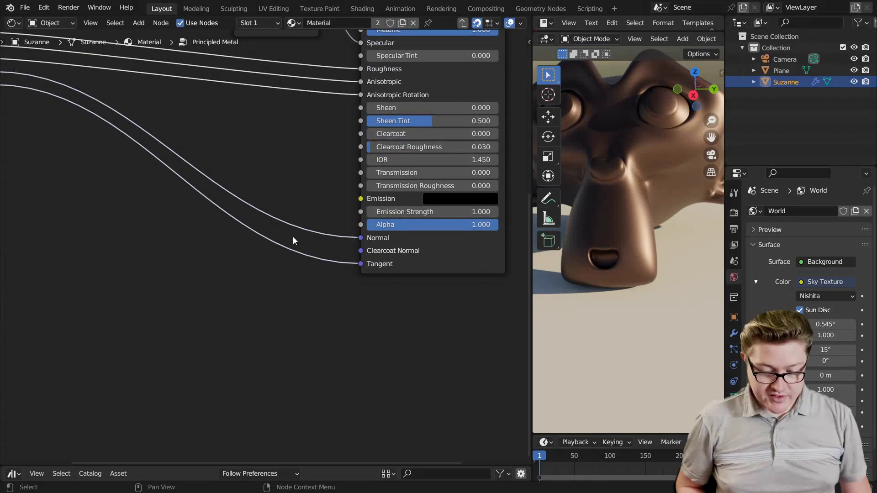
pyautogui.scroll(-2, 293, 237)
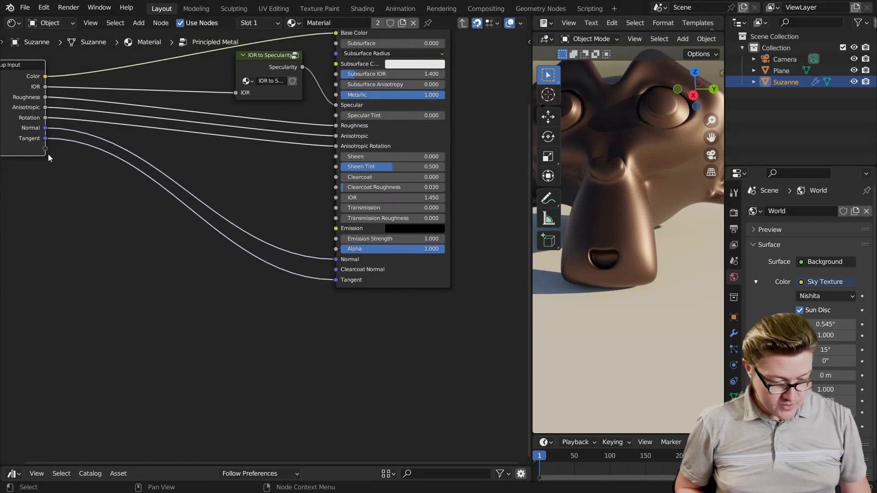
pyautogui.moveTo(45, 149); pyautogui.dragTo(337, 240)
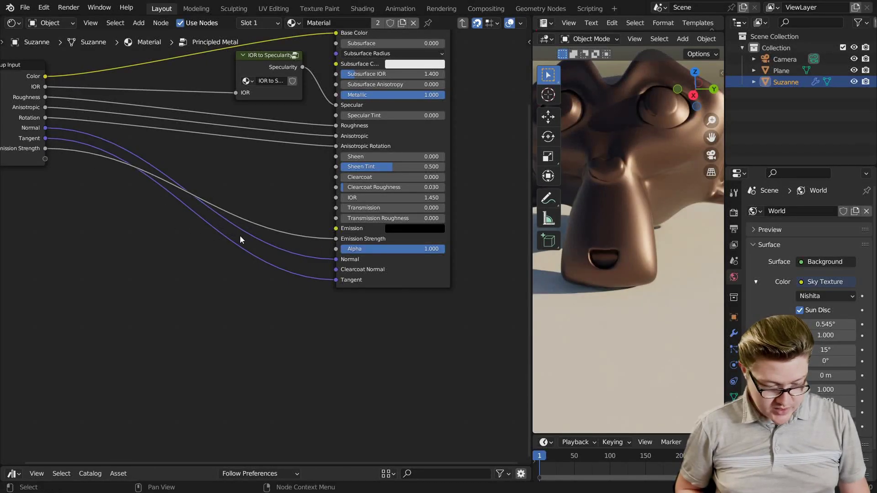
# Move Emission Strength above Normal and Tangent and set its default to 0
pyautogui.press('Tab')
pyautogui.scroll(3, 311, 269)
pyautogui.press('Tab')
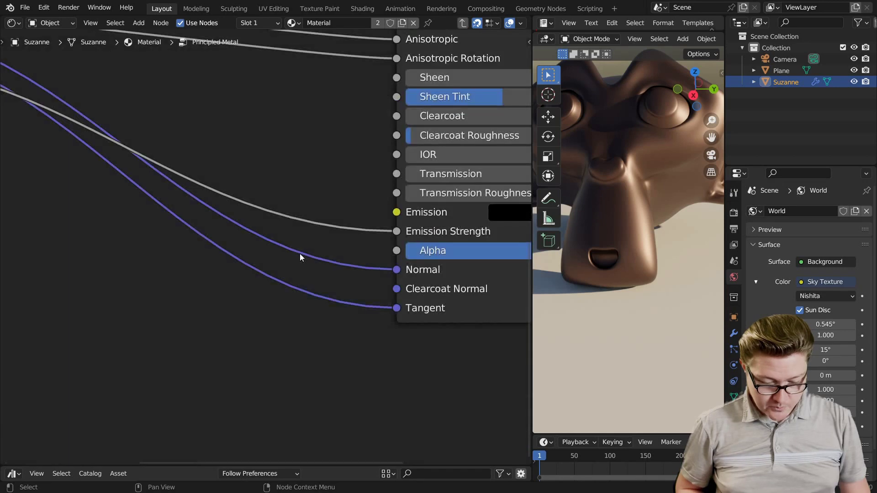
pyautogui.scroll(-3, 232, 228)
pyautogui.press('n')
pyautogui.scroll(-1, 218, 225)
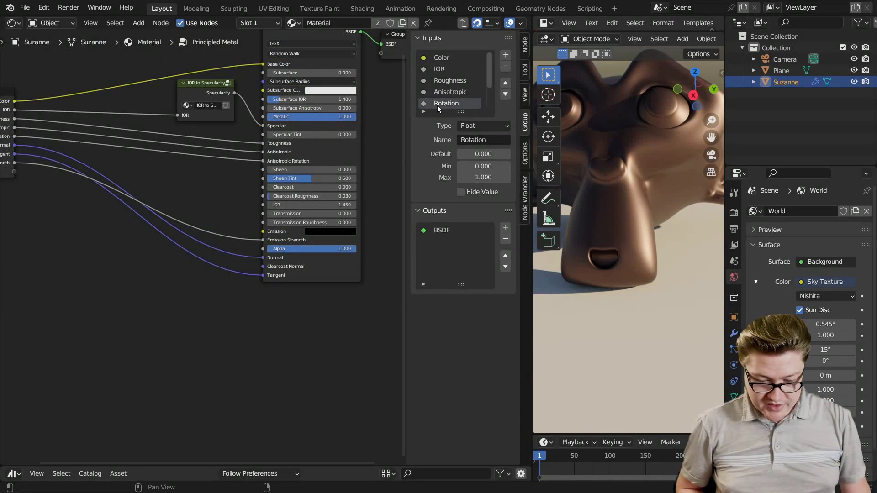
pyautogui.scroll(-3, 457, 96)
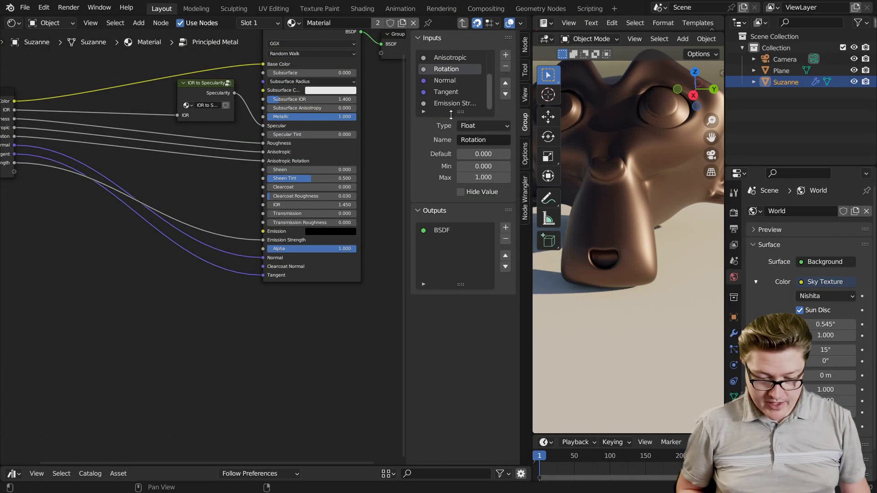
pyautogui.click(451, 103)
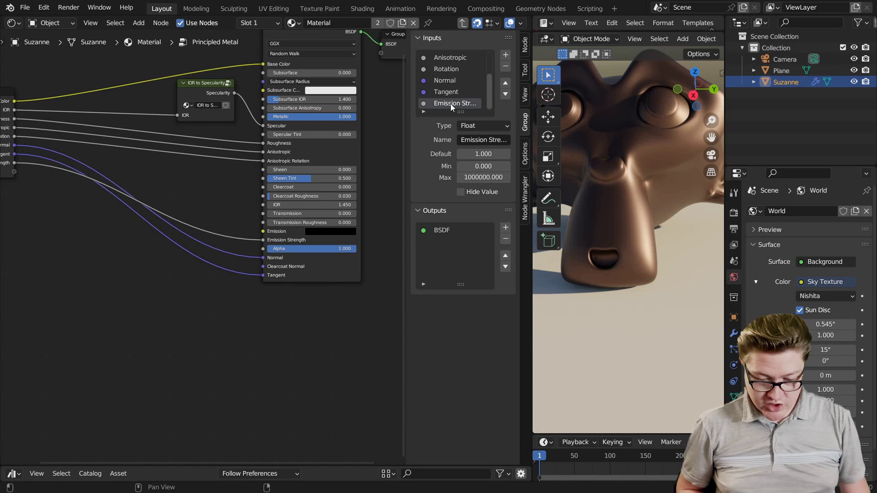
pyautogui.click(506, 83)
pyautogui.click(505, 84)
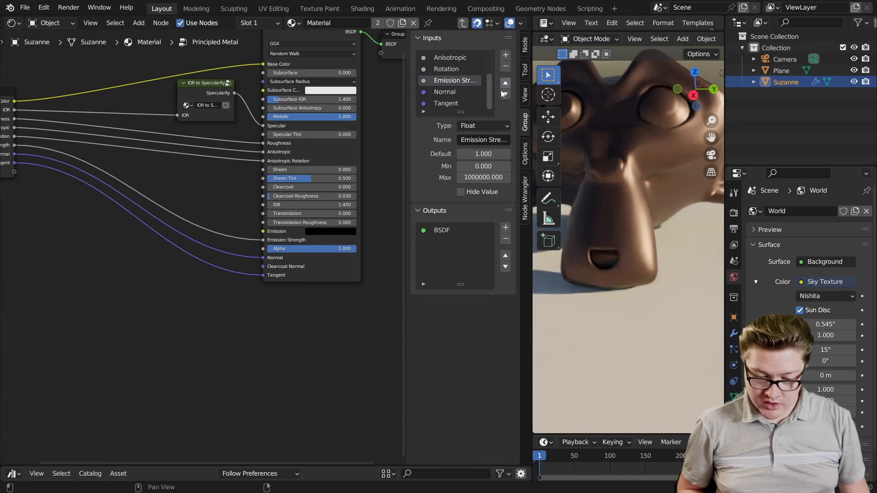
pyautogui.click(483, 154)
pyautogui.write('0')
pyautogui.press('Return')
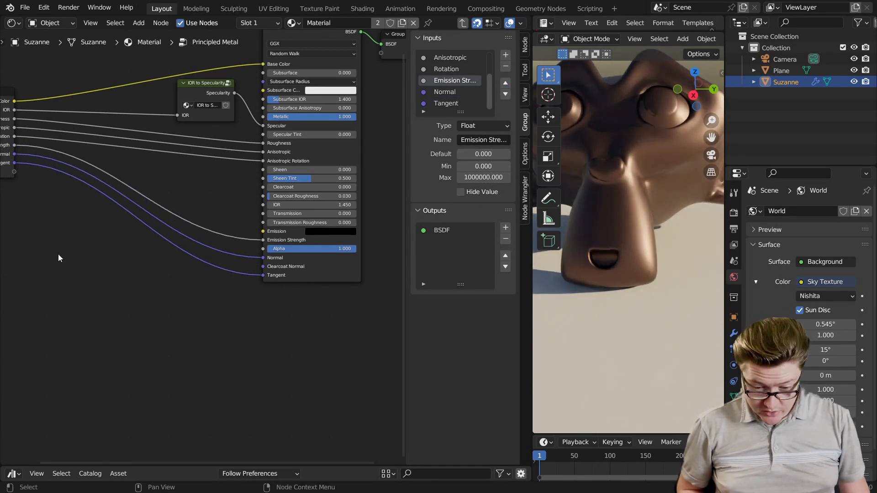
# In the material tree, raise the group's Emission value to 11.400 and enlarge the 3D preview
pyautogui.press('n')
pyautogui.scroll(2, 206, 291)
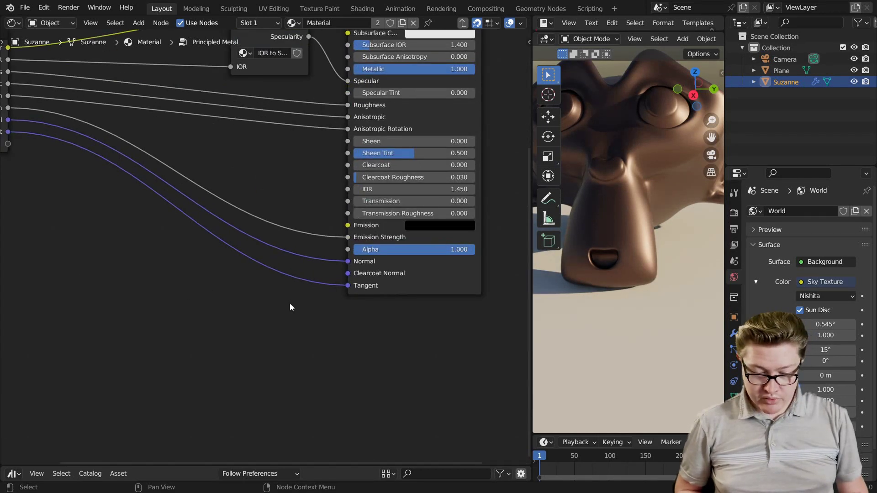
pyautogui.scroll(-2, 231, 303)
pyautogui.press('Tab')
pyautogui.moveTo(310, 246); pyautogui.dragTo(347, 245)
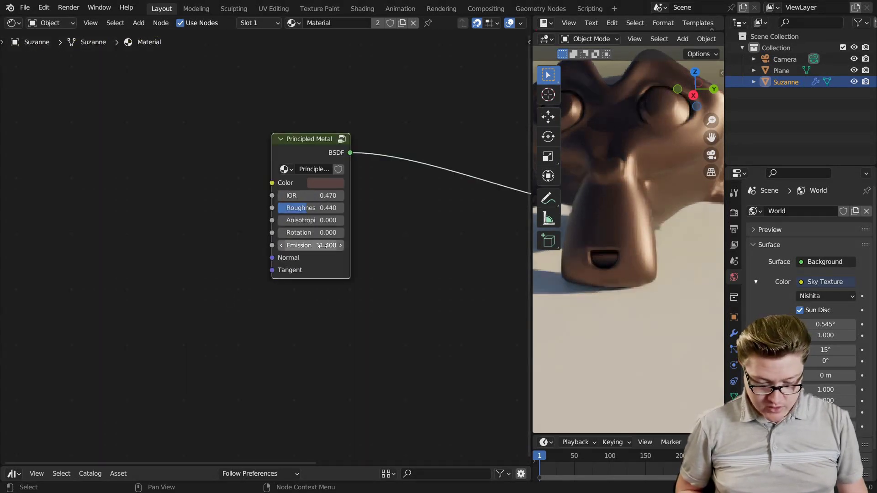
pyautogui.scroll(-3, 623, 275)
pyautogui.moveTo(532, 277); pyautogui.dragTo(346, 281)
pyautogui.scroll(2, 555, 262)
pyautogui.scroll(2, 555, 262)
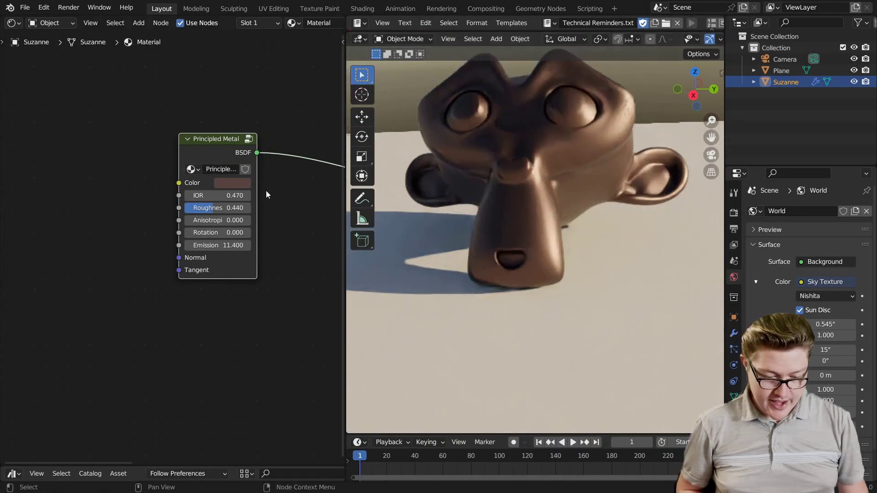
# Inside the group, preview pink and green emission colours, then revert it to black
pyautogui.press('Tab')
pyautogui.scroll(3, 188, 226)
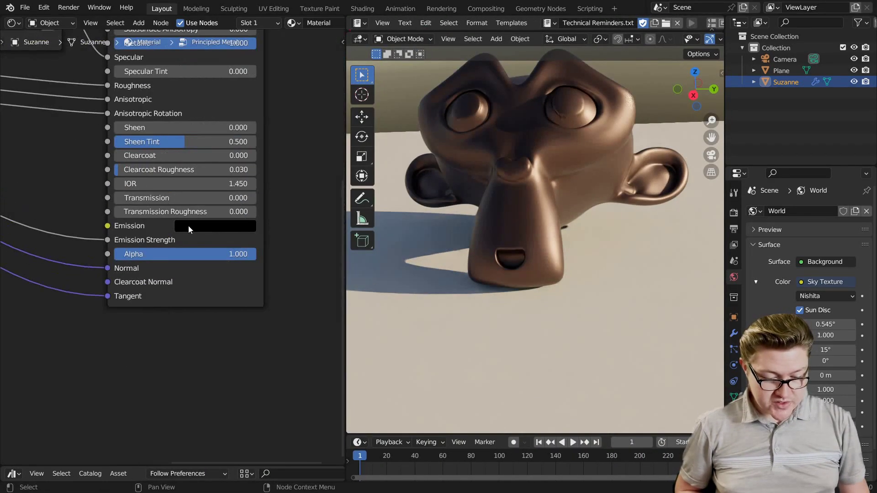
pyautogui.click(204, 224)
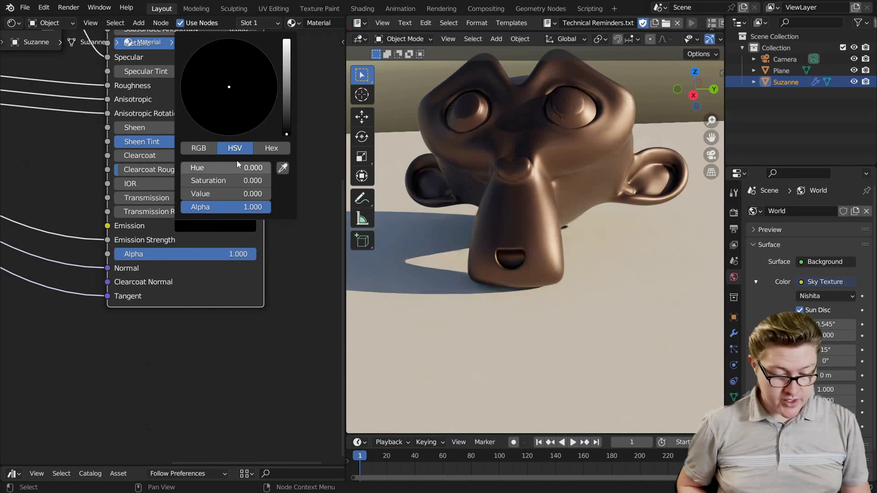
pyautogui.moveTo(287, 134); pyautogui.dragTo(287, 40)
pyautogui.click(256, 107)
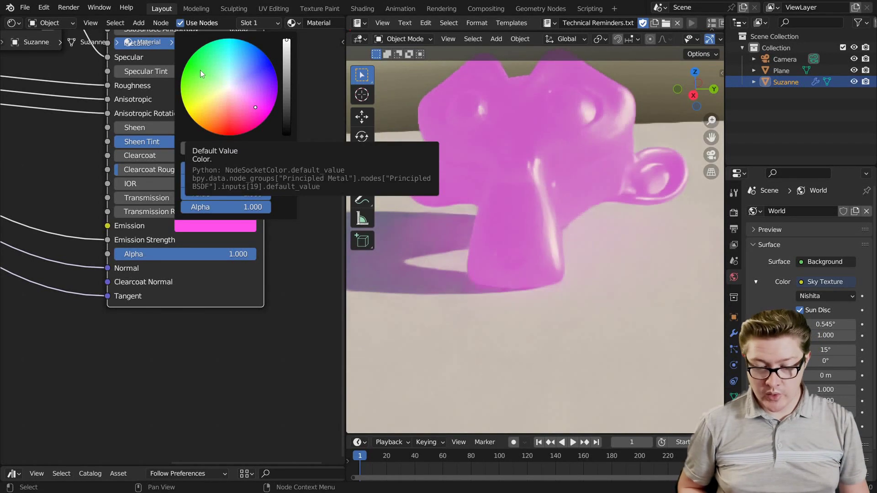
pyautogui.click(200, 70)
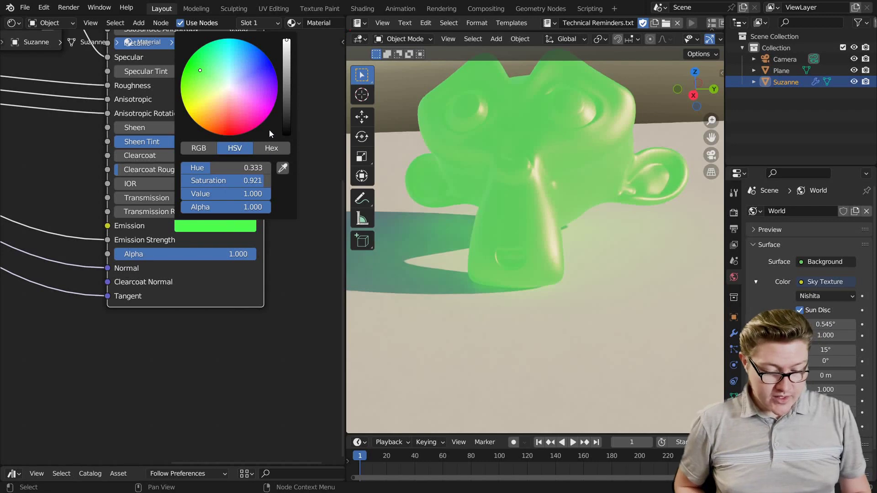
pyautogui.press('BackSpace')
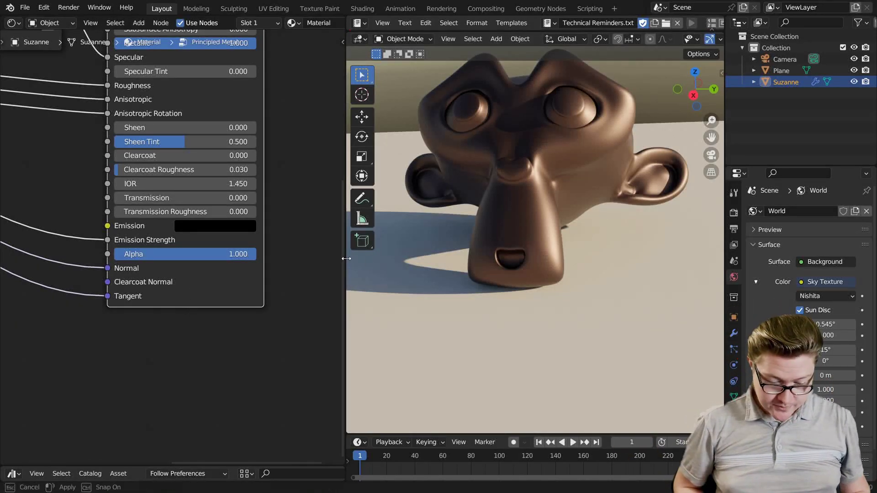
# Widen the Node Editor area and reframe the group's nodes
pyautogui.moveTo(345, 258); pyautogui.dragTo(543, 258)
pyautogui.scroll(-2, 246, 290)
pyautogui.hscroll(-5, 283, 288)
pyautogui.scroll(-2, 320, 287)
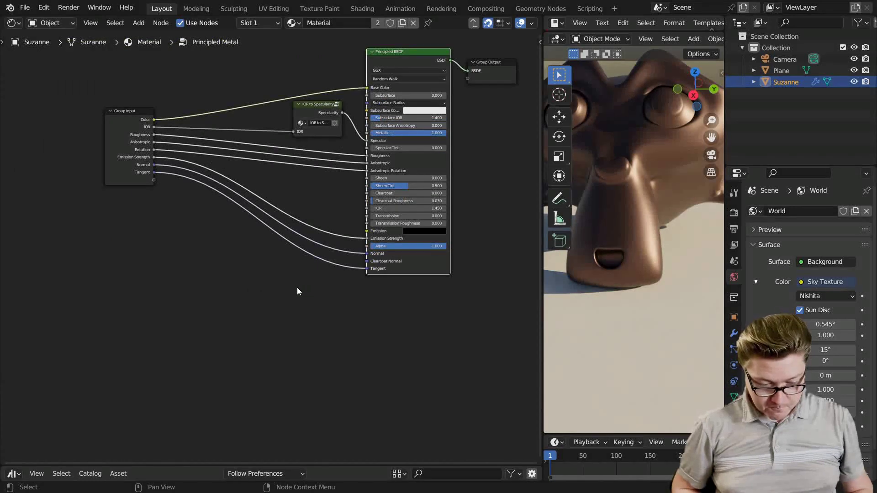
# Add a Blackbody node and feed its Temperature from a new group input
pyautogui.scroll(2, 256, 269)
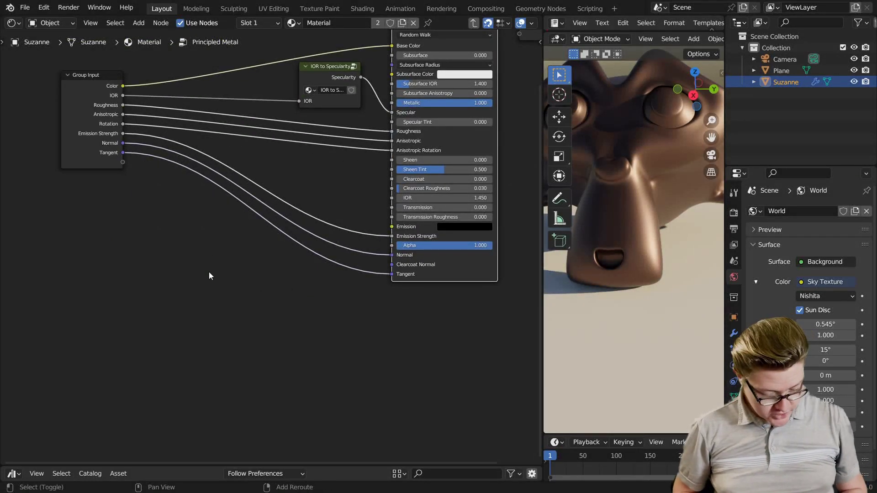
pyautogui.hotkey('shift', 'a')
pyautogui.write('black')
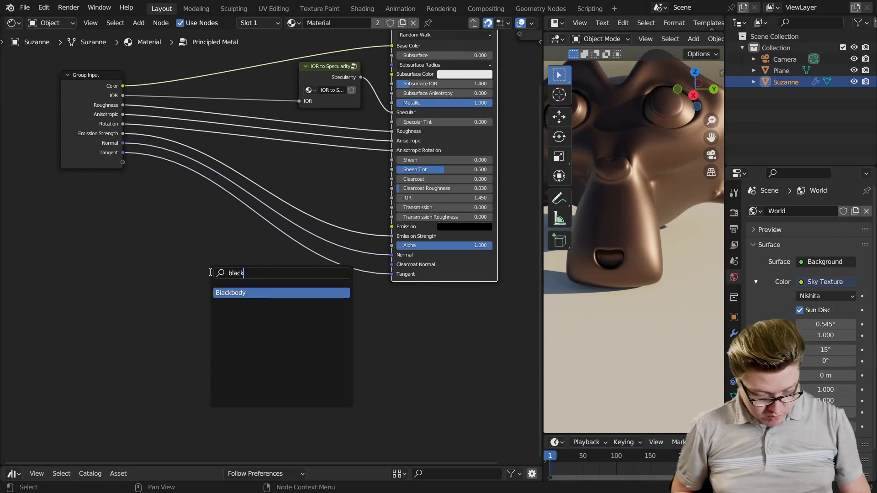
pyautogui.press('Return')
pyautogui.click(210, 272)
pyautogui.scroll(3, 137, 187)
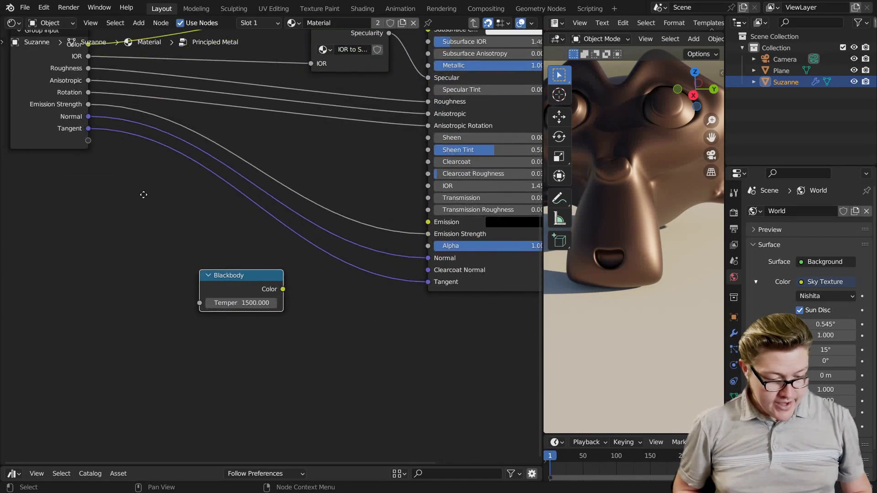
pyautogui.moveTo(149, 141); pyautogui.dragTo(261, 303)
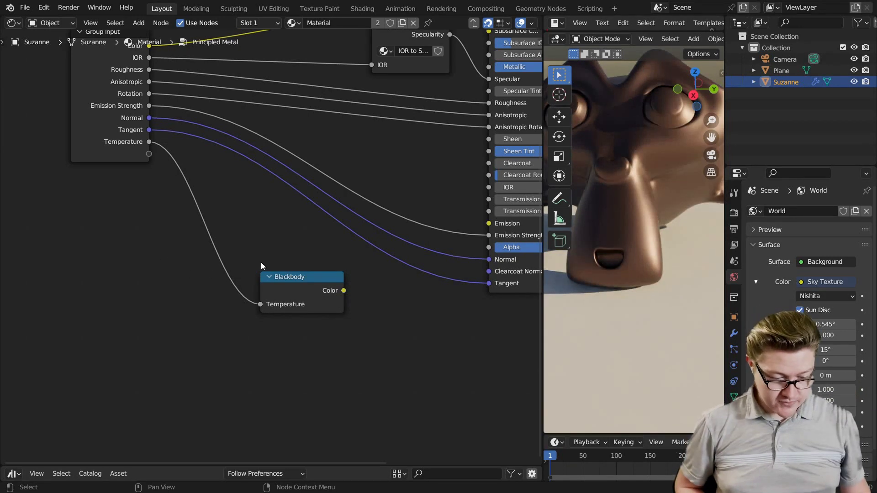
# Move the Temperature input above Normal and Tangent, and rename Emission Strength to 'Glow'
pyautogui.press('n')
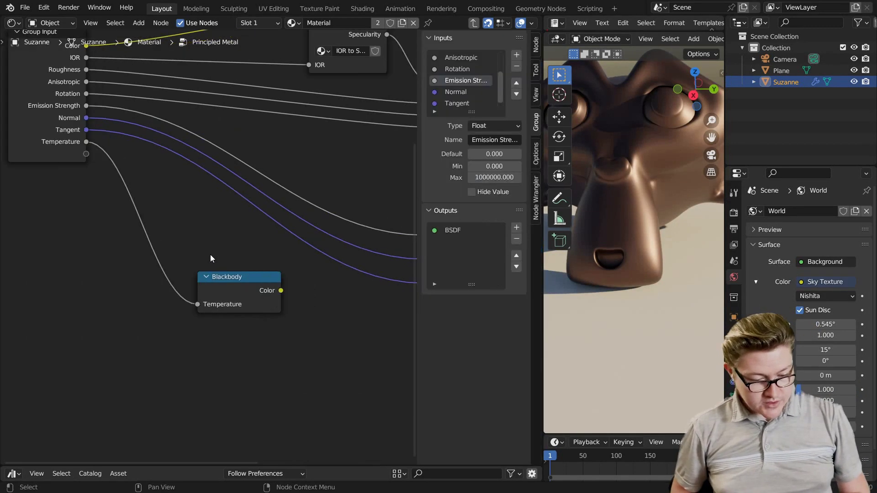
pyautogui.click(459, 103)
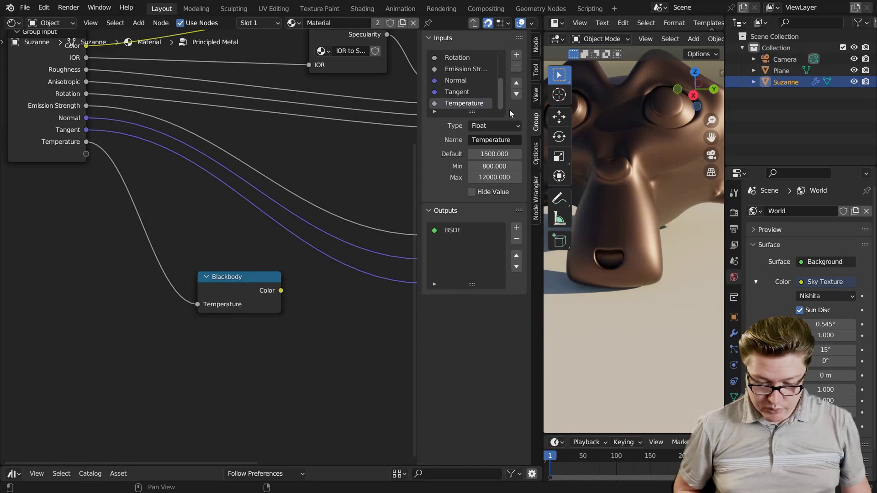
pyautogui.click(517, 84)
pyautogui.click(517, 83)
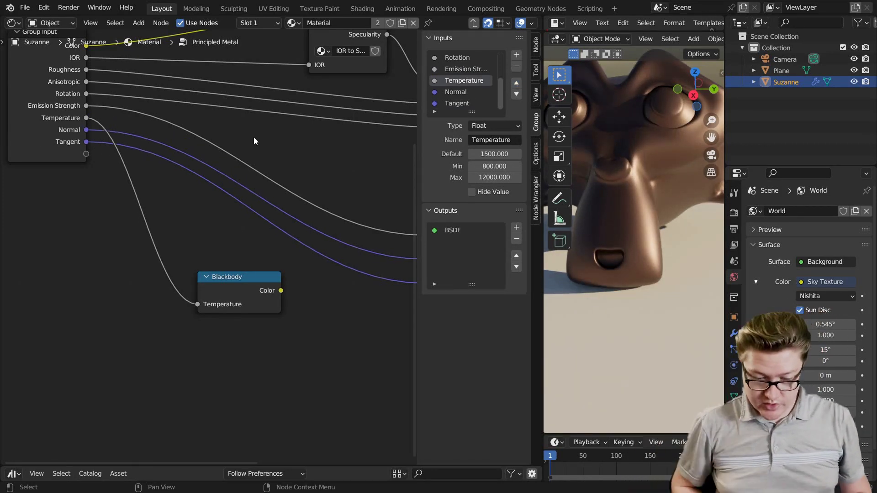
pyautogui.scroll(2, 292, 137)
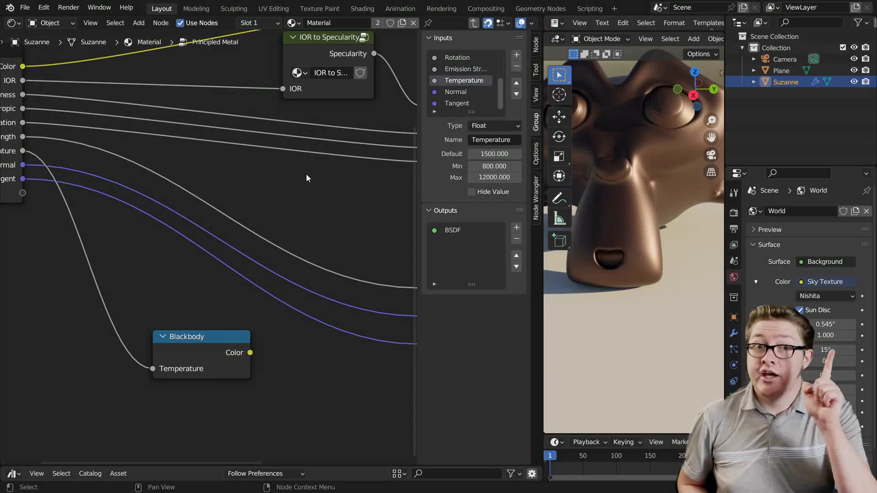
pyautogui.click(466, 70)
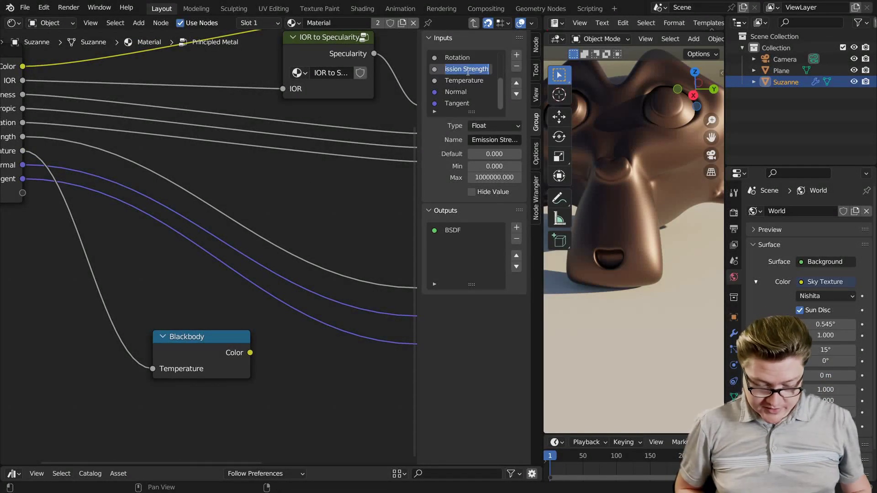
pyautogui.write('G')
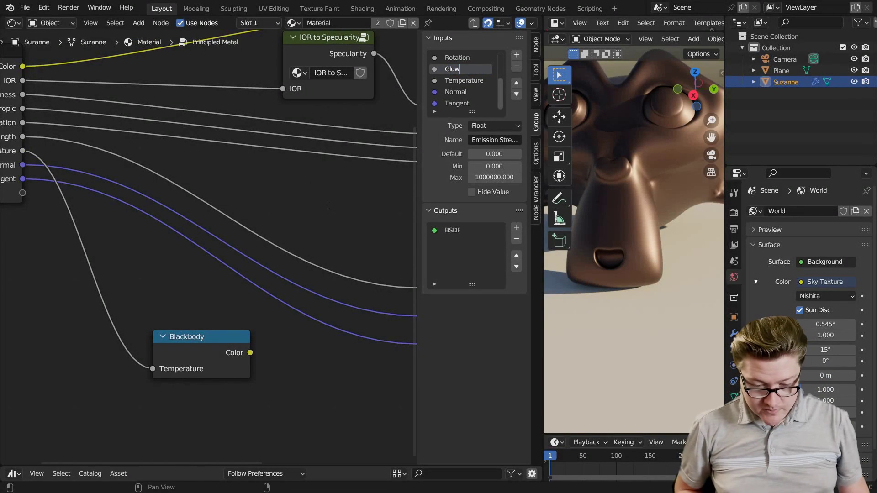
pyautogui.write('low')
pyautogui.press('Return')
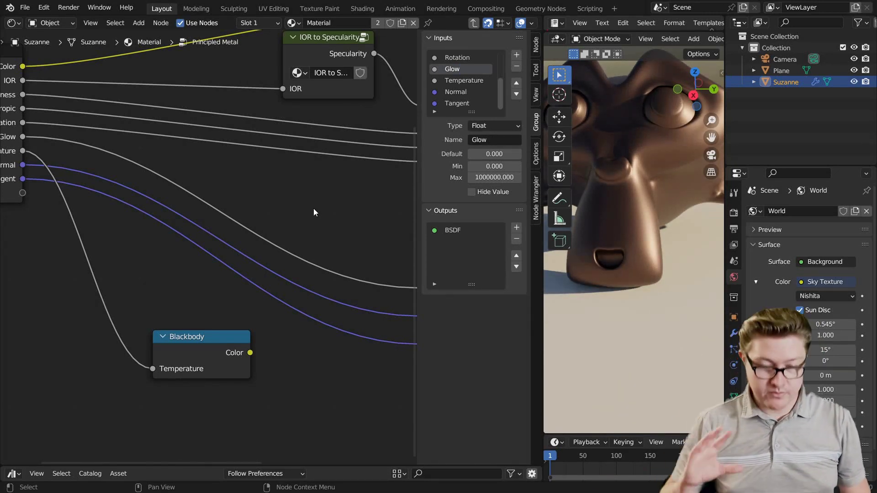
# Move the Blackbody node beside Group Input and link its Color output to the Emission input
pyautogui.press('n')
pyautogui.scroll(-3, 313, 212)
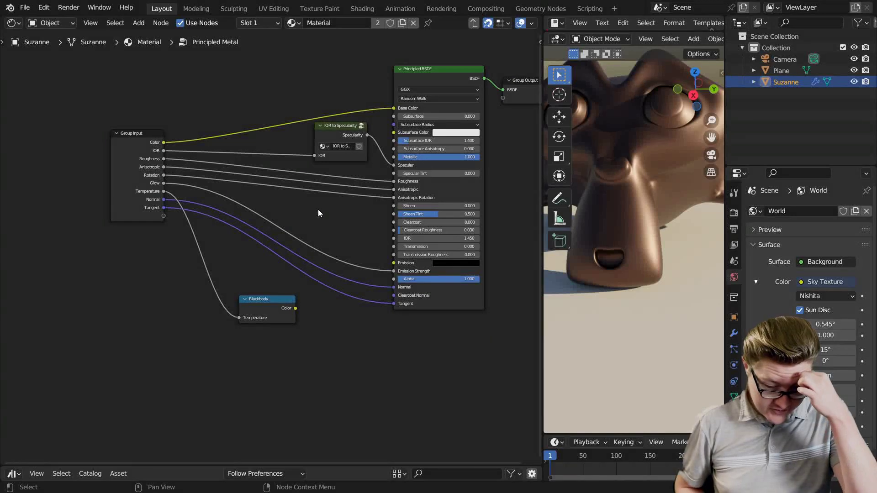
pyautogui.scroll(2, 319, 235)
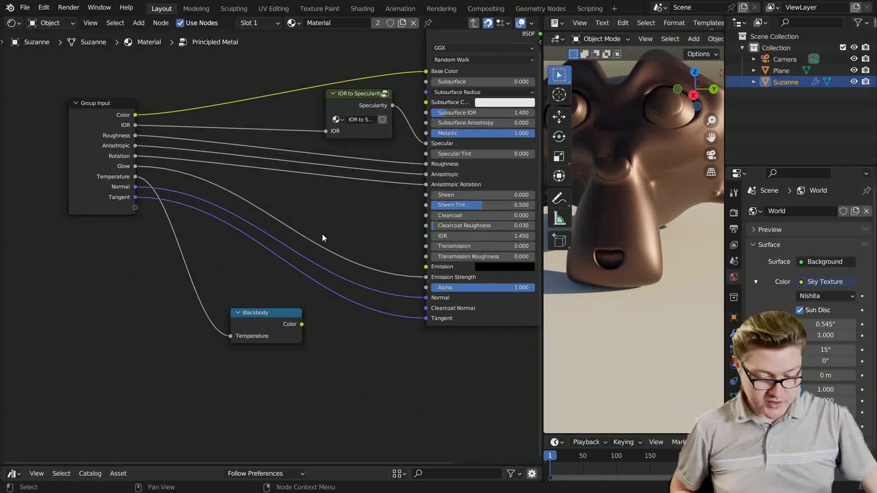
pyautogui.press('g')
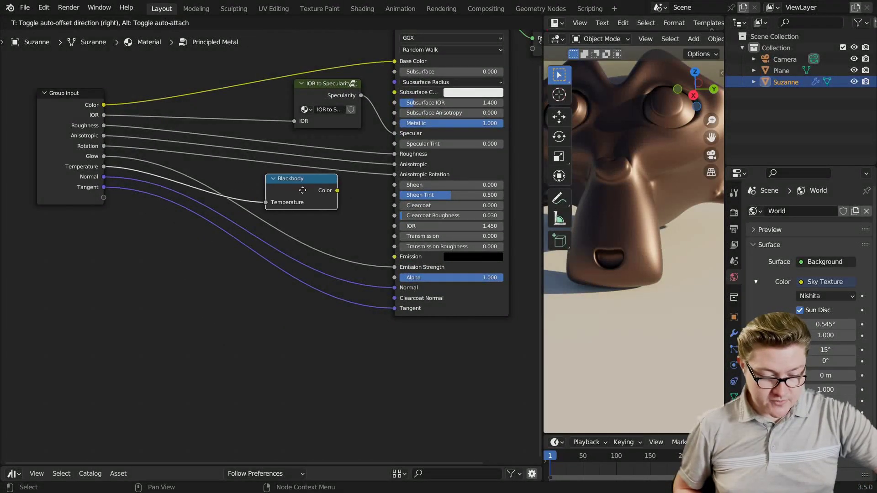
pyautogui.click(298, 193)
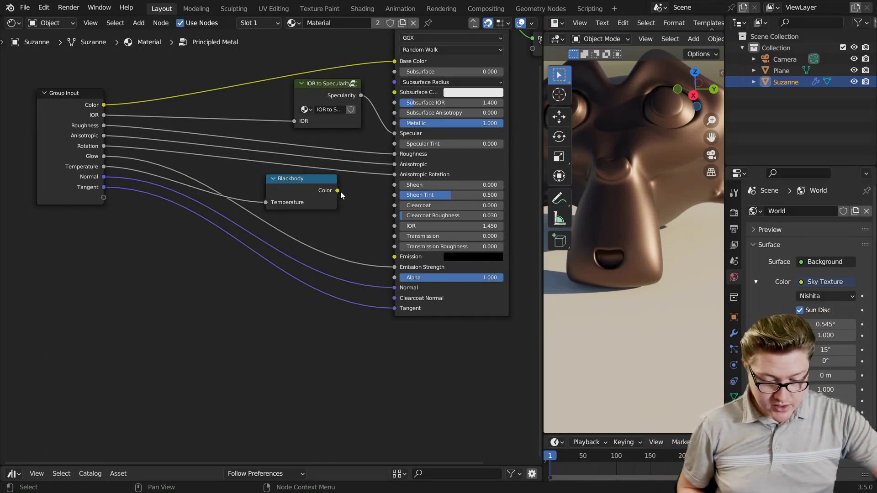
pyautogui.moveTo(338, 191); pyautogui.dragTo(394, 256)
pyautogui.scroll(-2, 360, 272)
pyautogui.scroll(2, 342, 274)
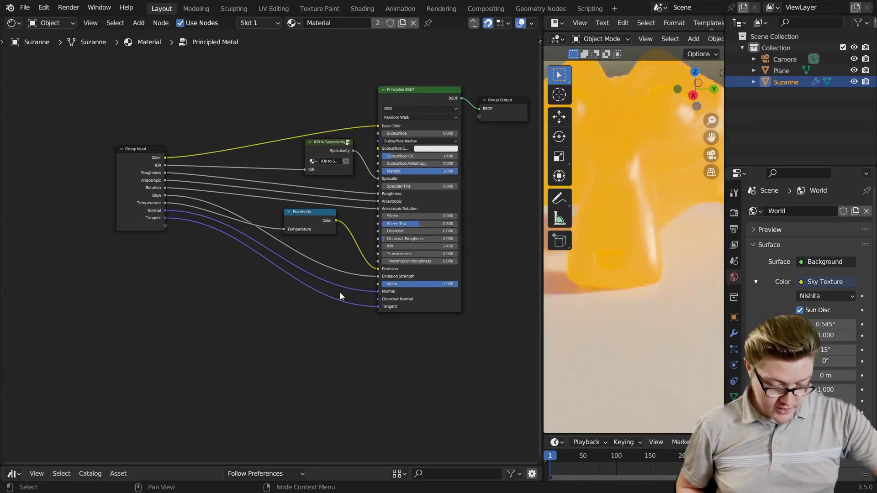
pyautogui.moveTo(317, 207); pyautogui.dragTo(309, 225)
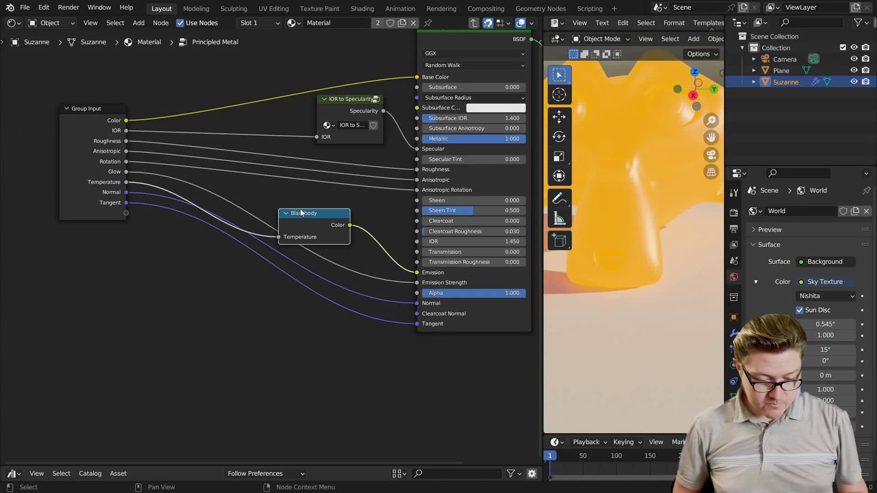
# Test other Temp values on the group node, restore Temp to 1500, then re-enter the maximized group
pyautogui.press('Tab')
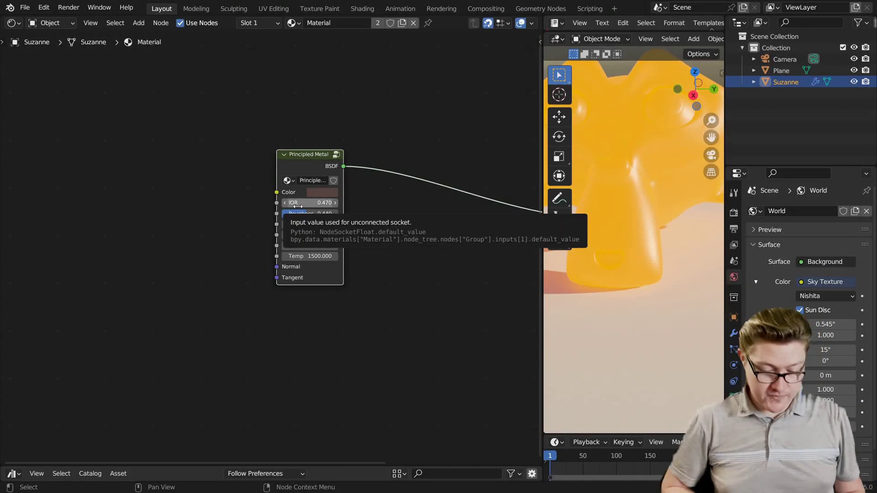
pyautogui.scroll(2, 297, 206)
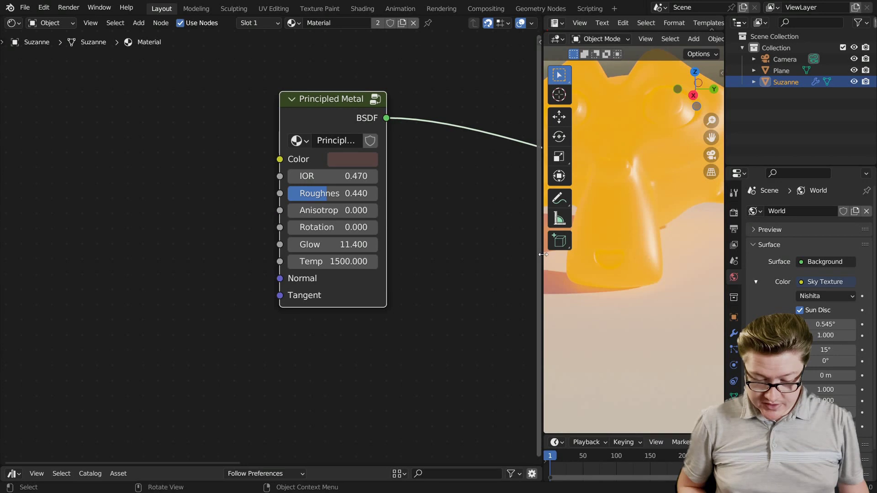
pyautogui.moveTo(545, 254); pyautogui.dragTo(346, 262)
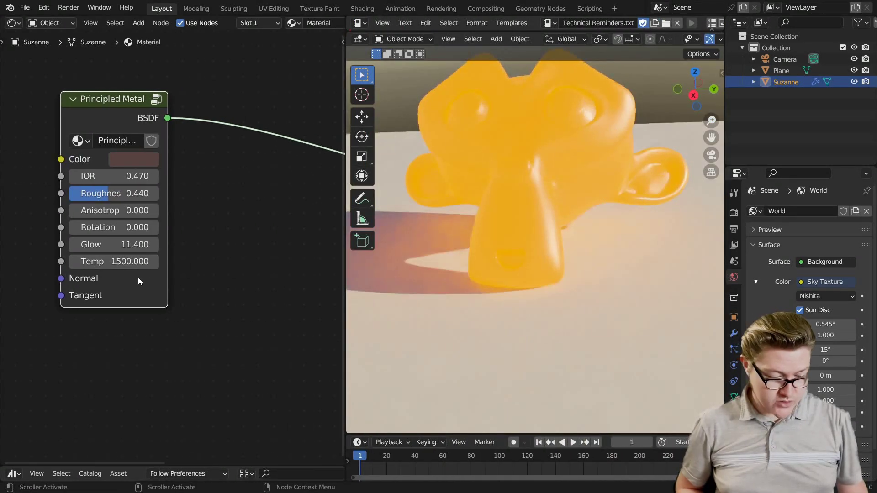
pyautogui.moveTo(137, 261); pyautogui.dragTo(180, 261)
pyautogui.press('BackSpace')
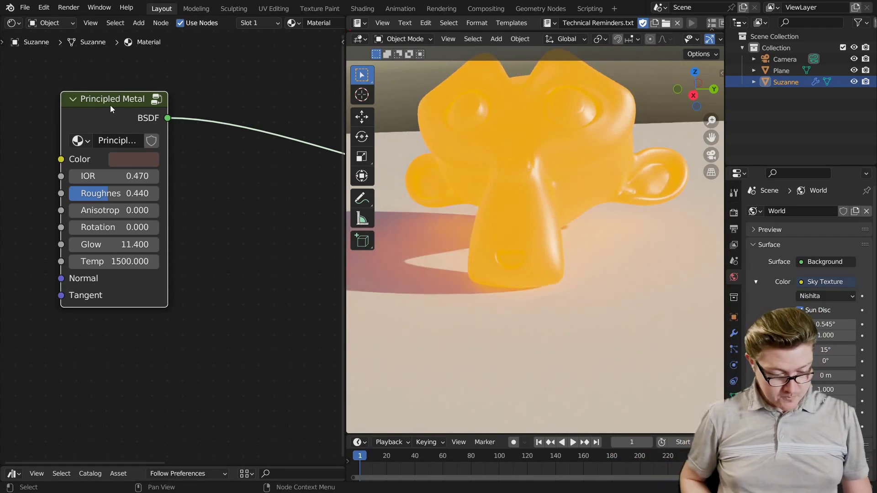
pyautogui.press('Tab')
pyautogui.press('n')
pyautogui.press('n')
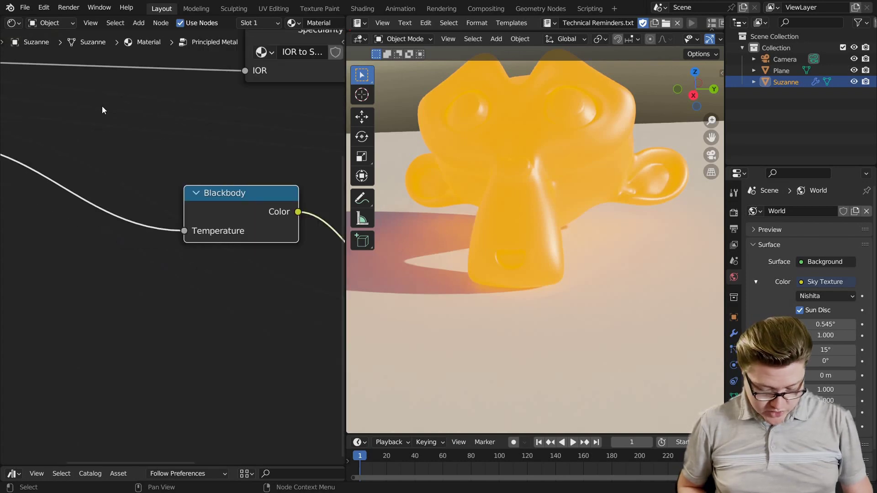
pyautogui.hotkey('ctrl', 'space')
pyautogui.press('Home')
# Insert a math node on the Temperature link, switch it to Multiply, and set its value to 1000
pyautogui.scroll(2, 346, 257)
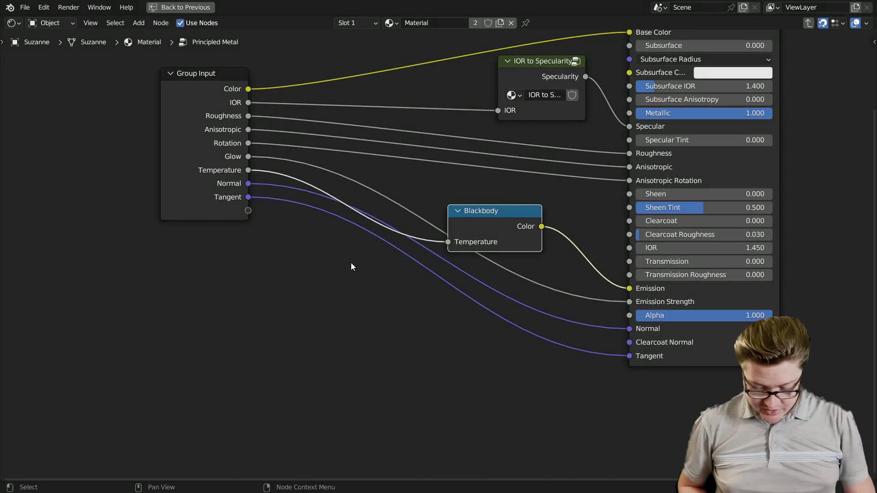
pyautogui.hotkey('shift', 'a')
pyautogui.write('add')
pyautogui.press('Return')
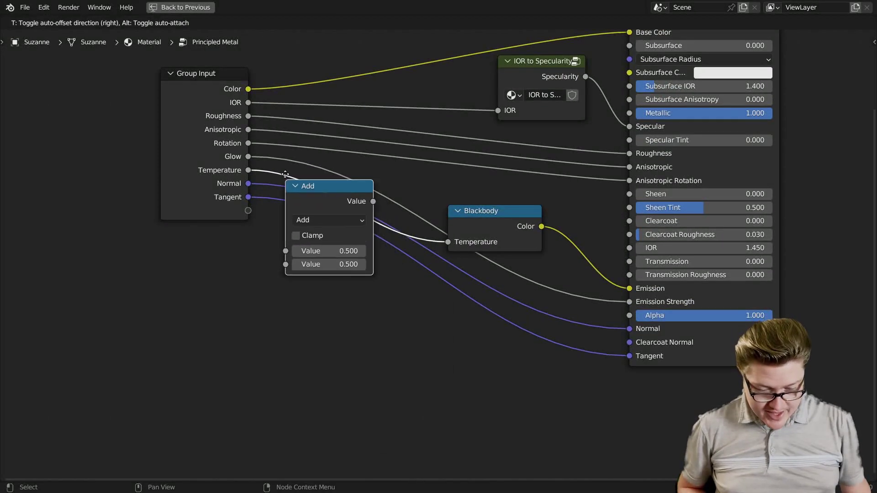
pyautogui.scroll(3, 362, 248)
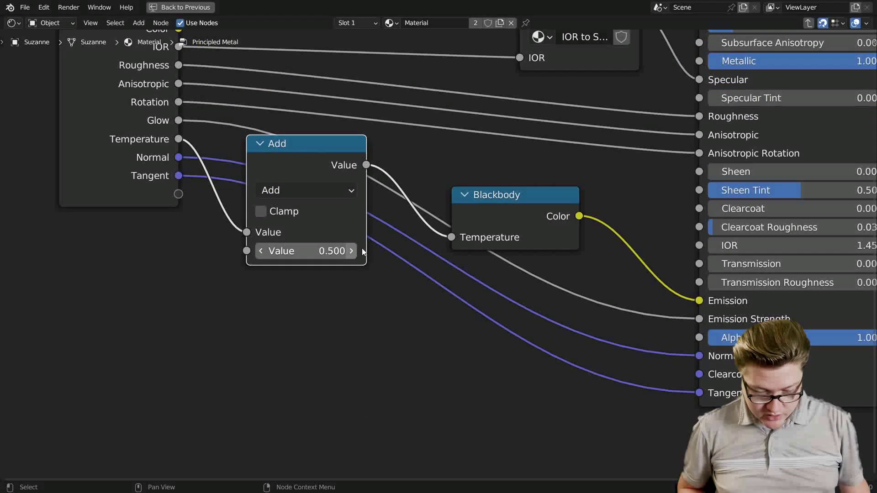
pyautogui.click(349, 213)
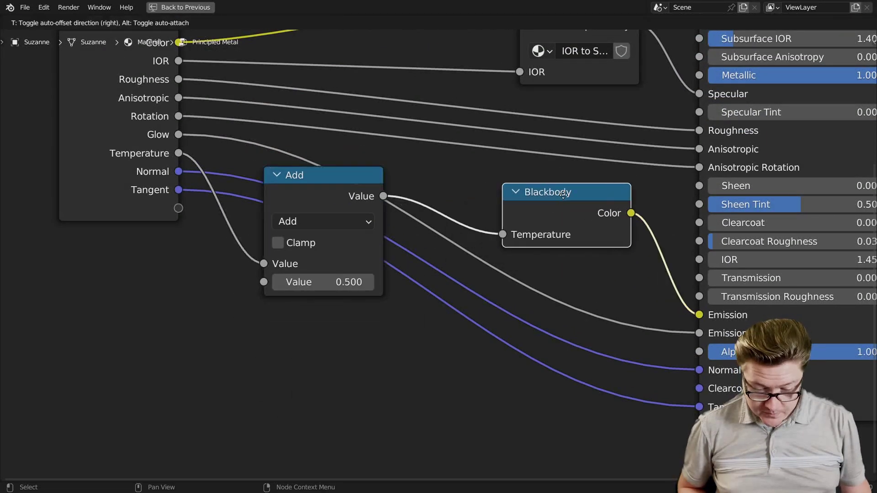
pyautogui.click(330, 220)
pyautogui.click(308, 305)
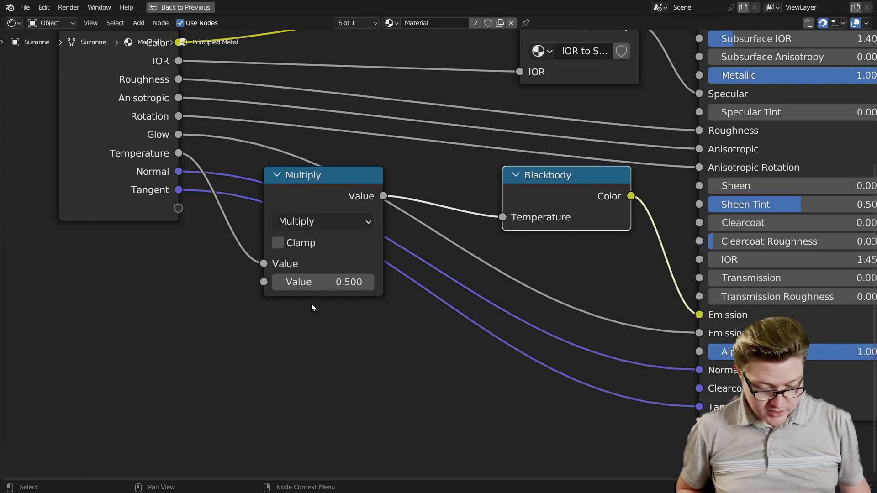
pyautogui.click(320, 282)
pyautogui.write('1000')
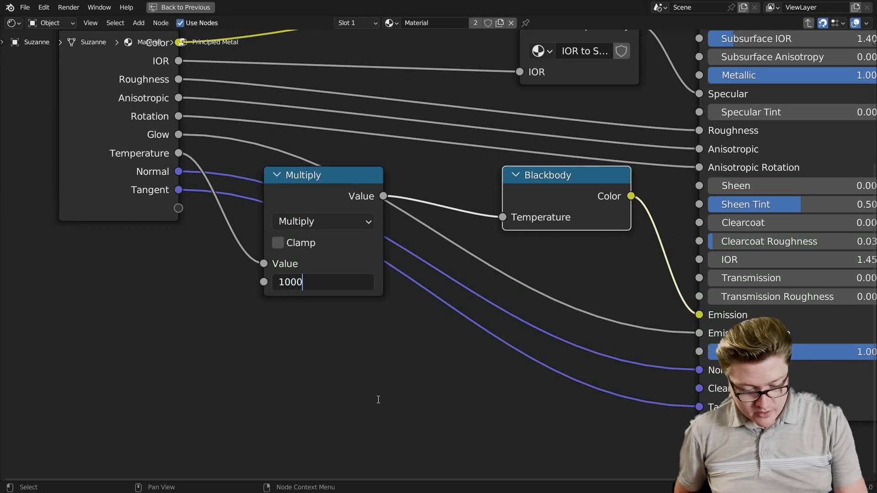
pyautogui.press('Return')
# Rename the group's Temperature input to 'Temperature K' in the sidebar's Group settings
pyautogui.press('n')
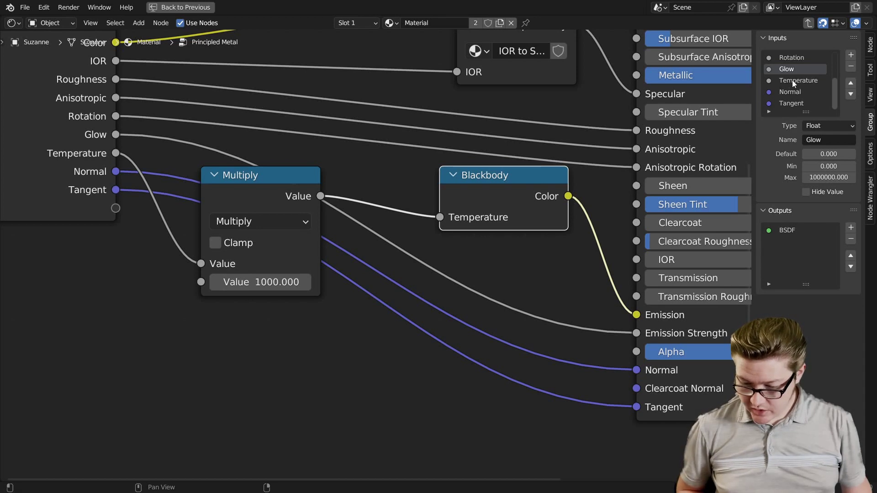
pyautogui.click(807, 81)
pyautogui.doubleClick(842, 140)
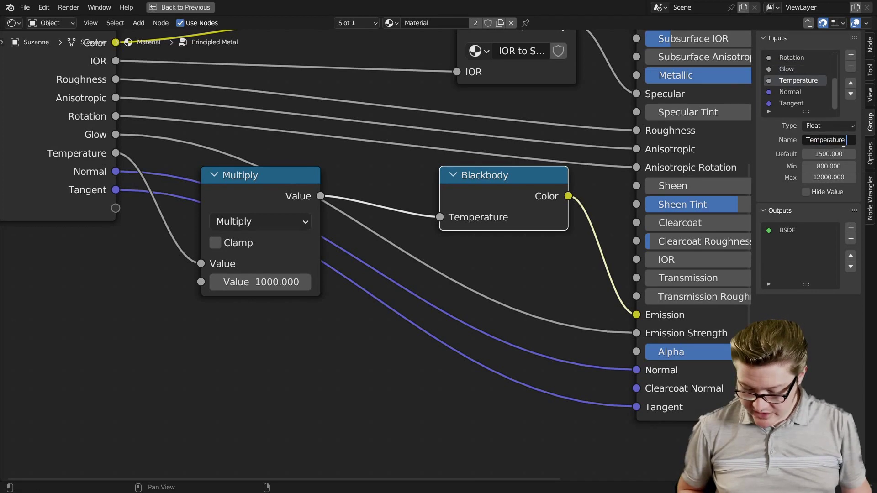
pyautogui.write('K')
pyautogui.press('Return')
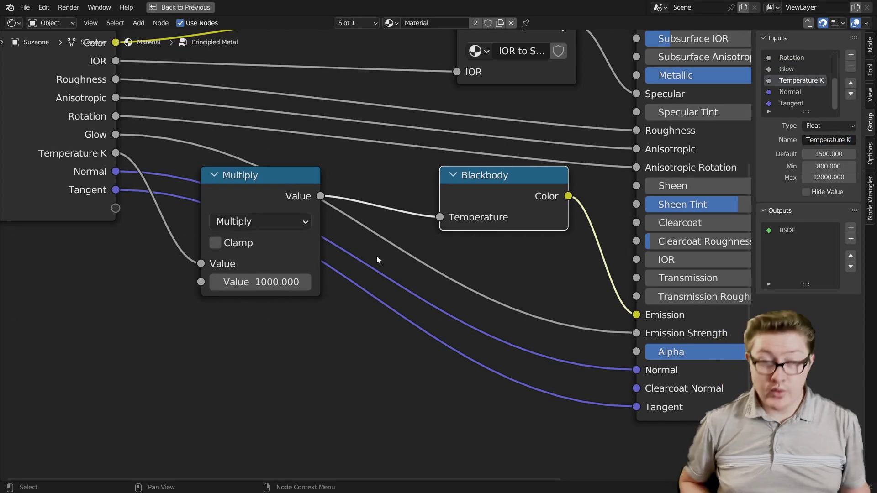
# Nudge the Multiply node slightly upward and bring the group settings sidebar back
pyautogui.press('n')
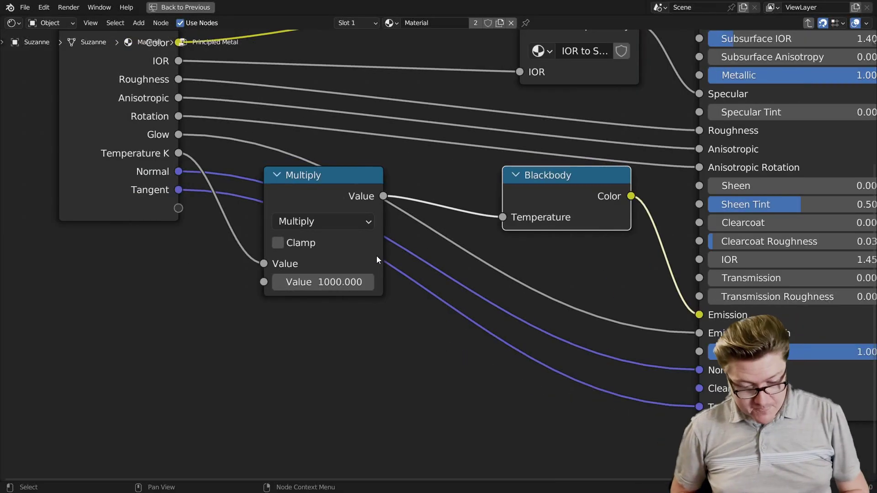
pyautogui.scroll(-2, 376, 259)
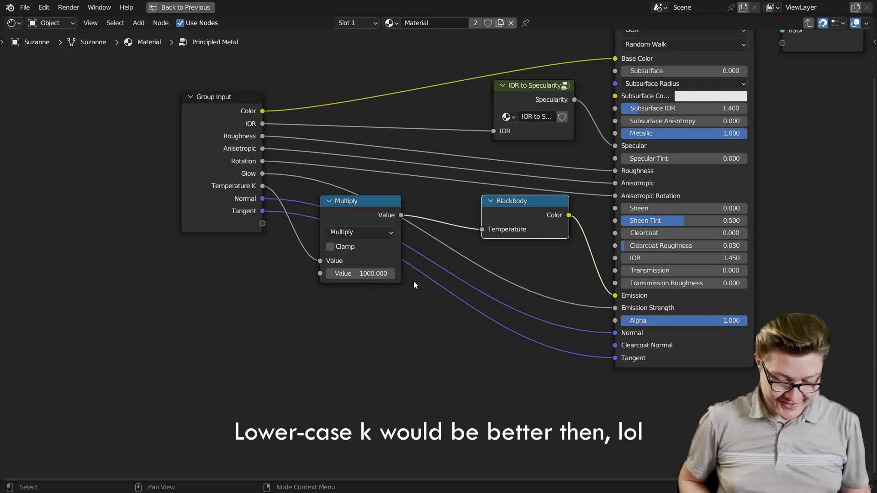
pyautogui.scroll(1, 413, 280)
pyautogui.moveTo(274, 265); pyautogui.dragTo(250, 229)
pyautogui.press('n')
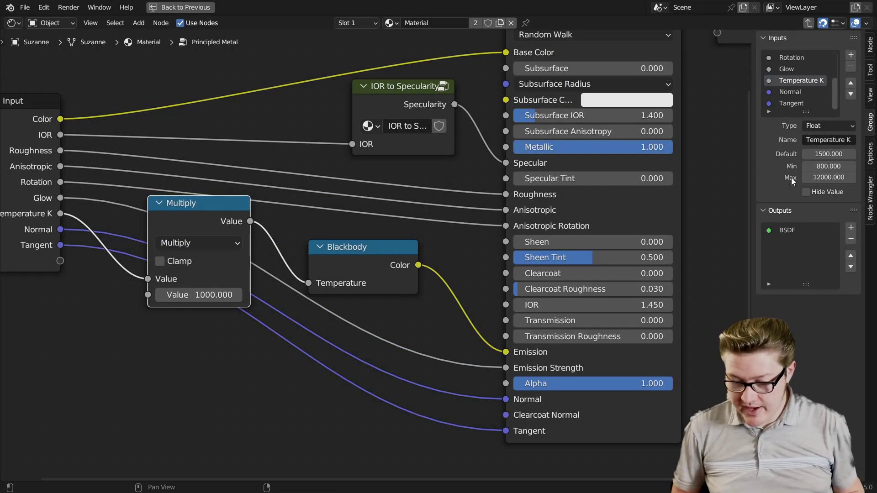
# Give Temperature K a default of 1.5, a minimum of 0.8 and a maximum of 12
pyautogui.click(807, 155)
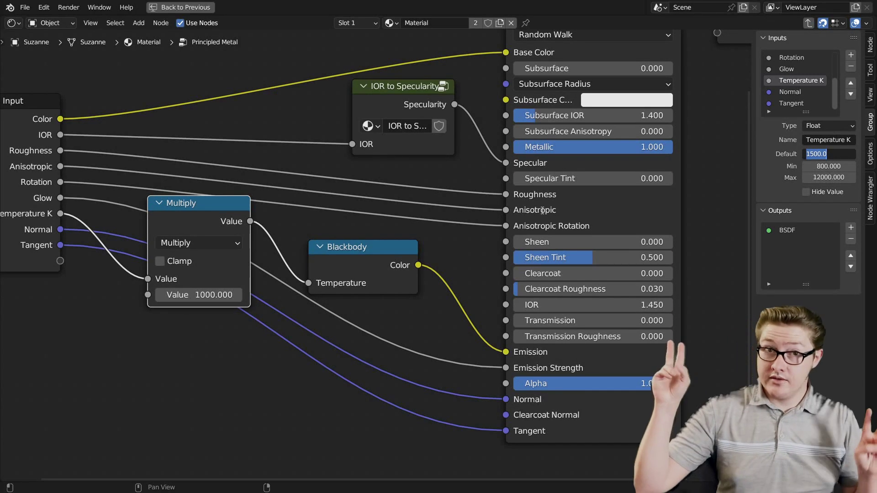
pyautogui.write('1.5')
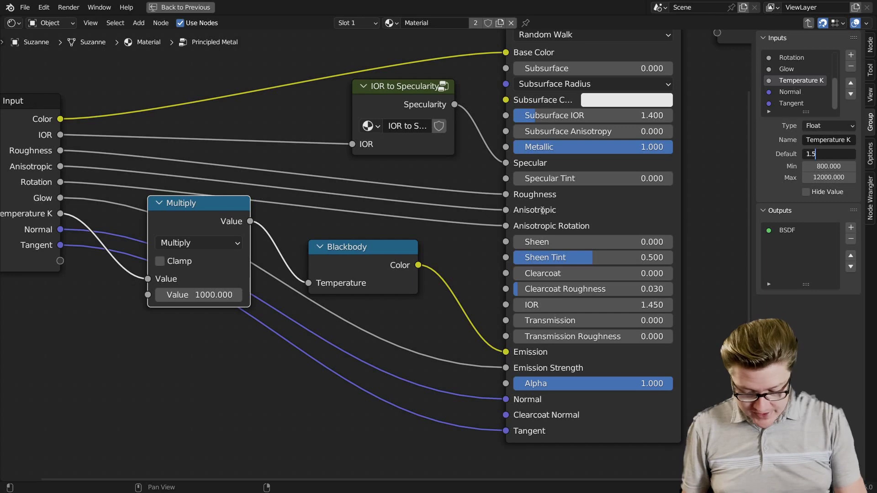
pyautogui.press('Return')
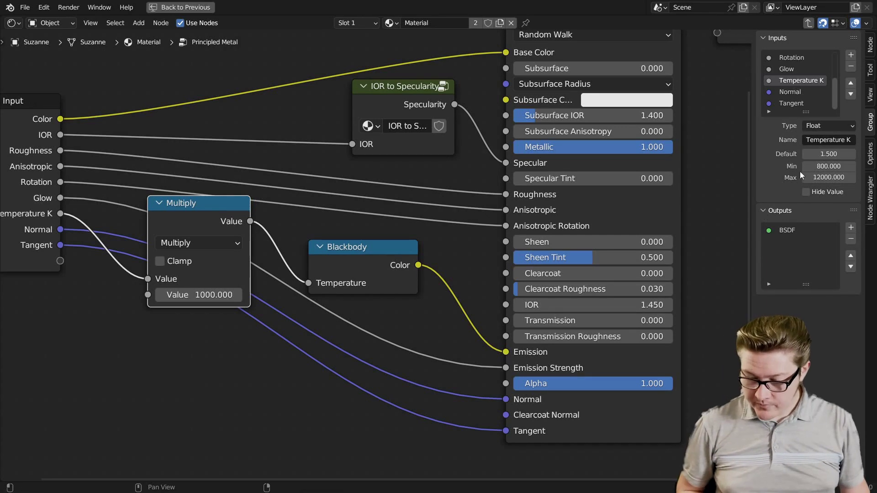
pyautogui.click(827, 166)
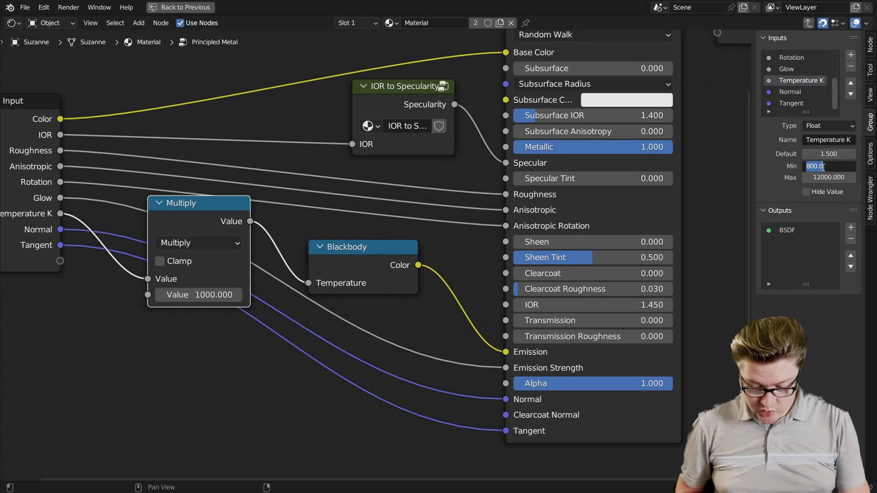
pyautogui.write('0.8')
pyautogui.press('Tab')
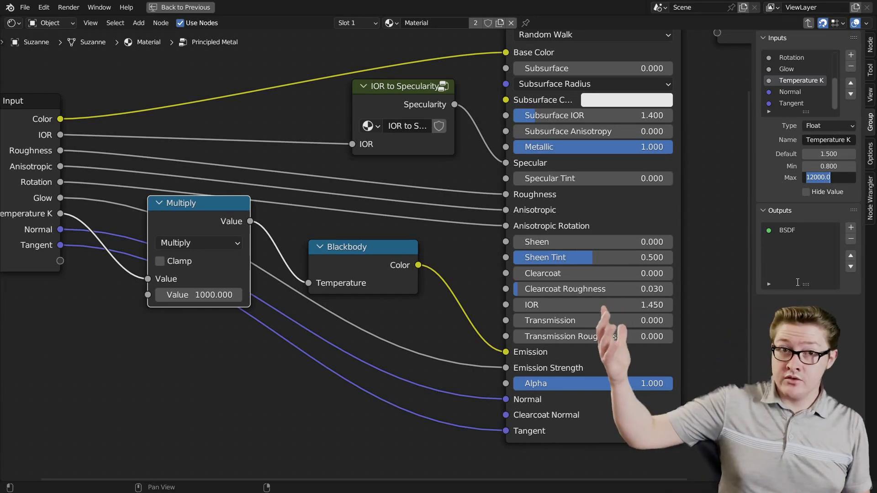
pyautogui.write('12')
pyautogui.press('Return')
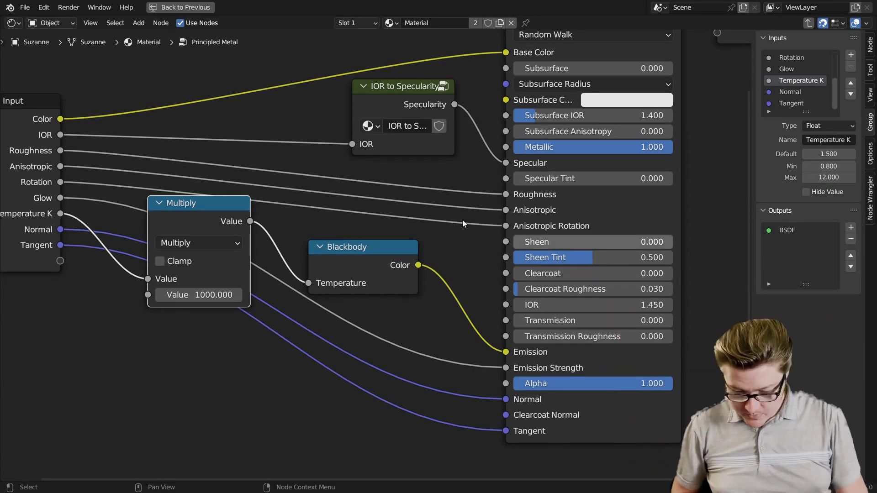
# Back in the material tree, set the Principled Metal group node's Temp to 1
pyautogui.press('Tab')
pyautogui.press('Home')
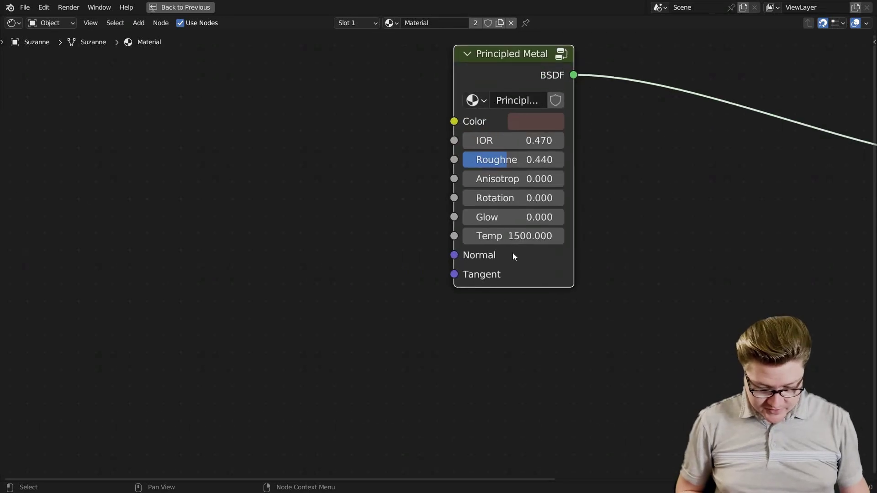
pyautogui.click(525, 236)
pyautogui.write('1')
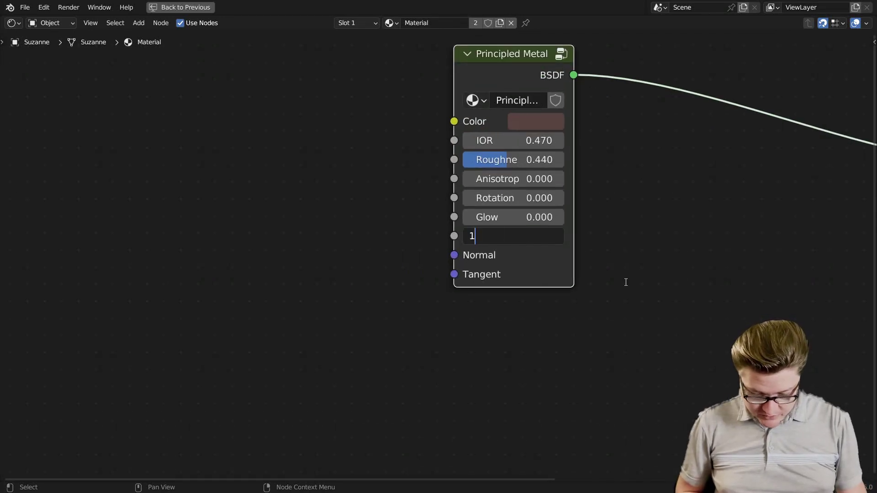
pyautogui.press('Return')
# In the Layout workspace, raise Glow to 39.1 and lower Temperature to 0.8
pyautogui.hotkey('ctrl', 'space')
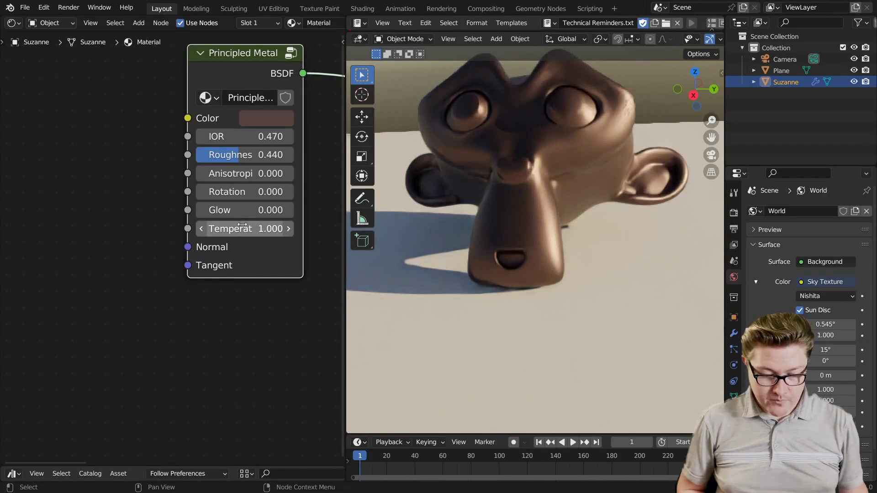
pyautogui.moveTo(245, 210); pyautogui.dragTo(302, 211)
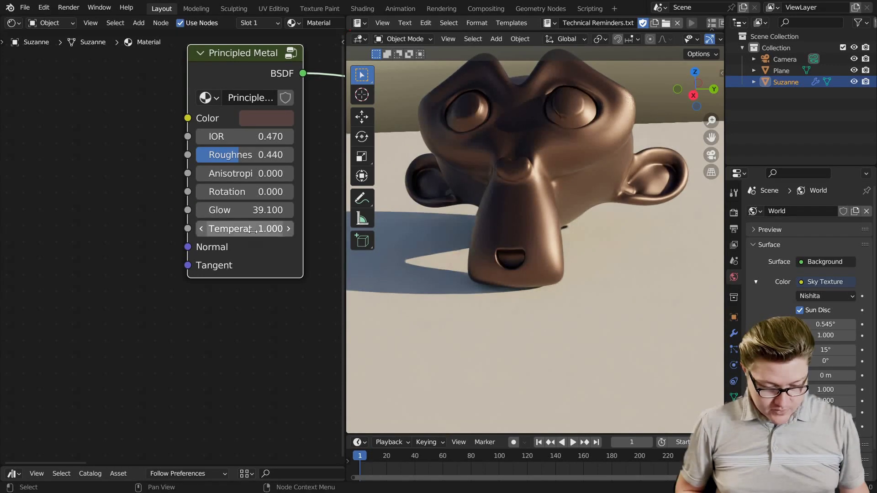
pyautogui.moveTo(253, 230)
pyautogui.mouseDown()
pyautogui.moveTo(242, 231)
pyautogui.moveTo(269, 229)
pyautogui.moveTo(252, 229)
pyautogui.mouseUp()
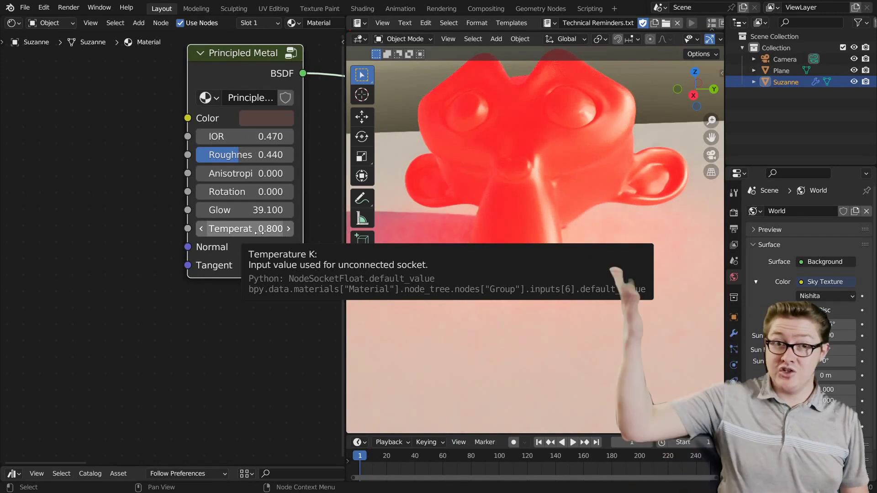
pyautogui.scroll(-2, 230, 247)
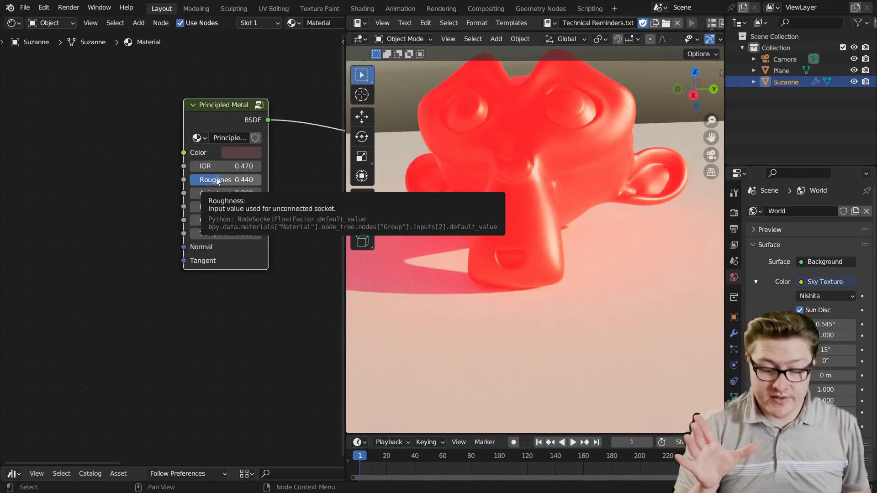
# Inspect the Principled Metal group's inner nodes maximized, then return to the Layout workspace
pyautogui.press('Tab')
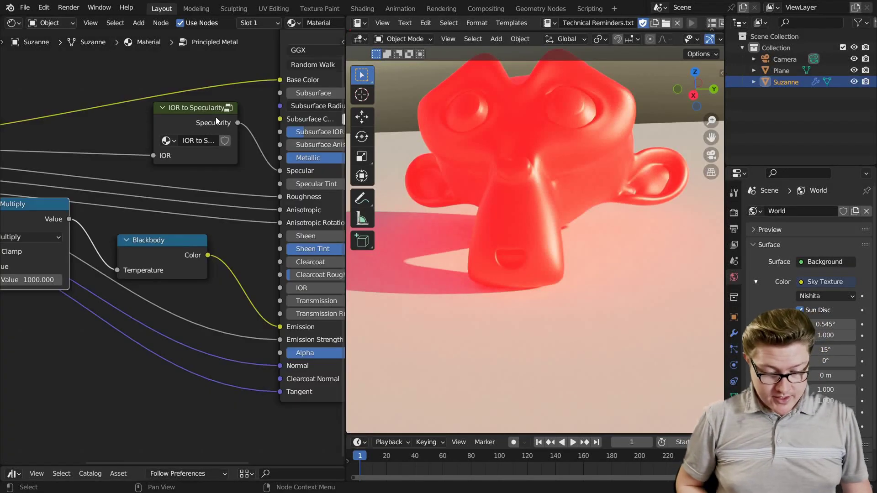
pyautogui.press('n')
pyautogui.press('n')
pyautogui.hotkey('ctrl', 'space')
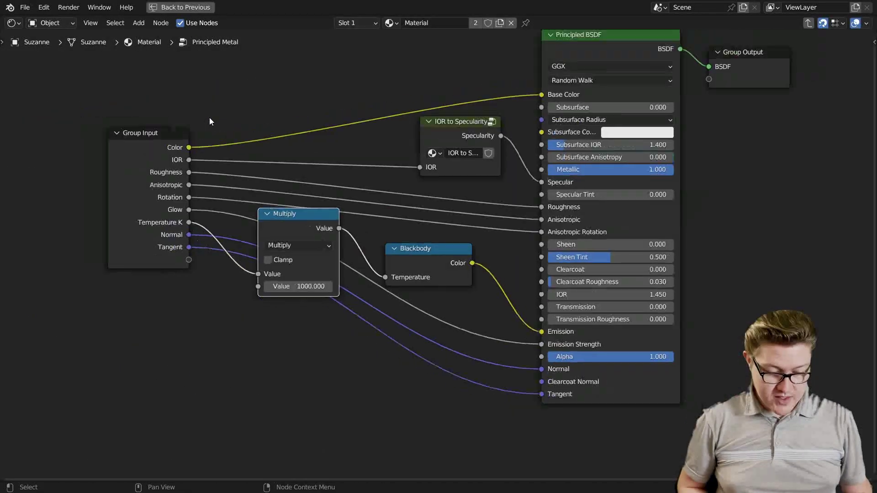
pyautogui.scroll(2, 456, 328)
pyautogui.moveTo(472, 338); pyautogui.dragTo(492, 273, button='middle')
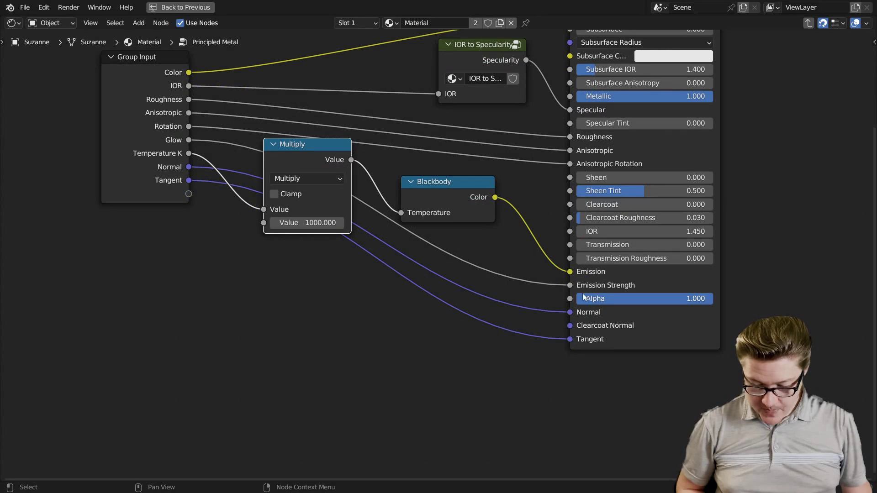
pyautogui.moveTo(366, 278); pyautogui.dragTo(329, 288, button='middle')
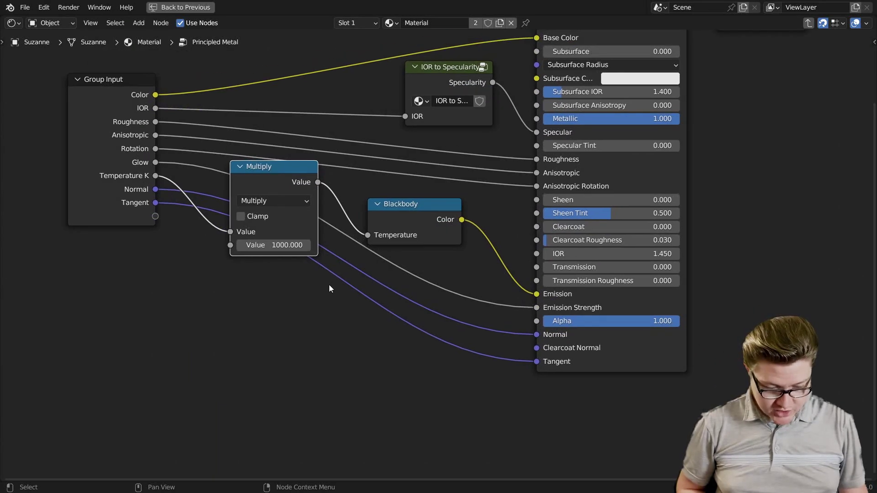
pyautogui.press('Tab')
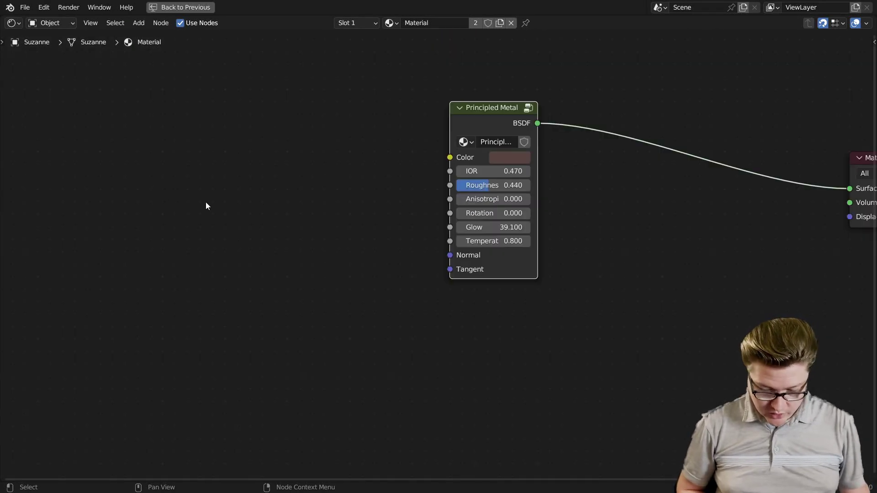
pyautogui.hotkey('ctrl', 'space')
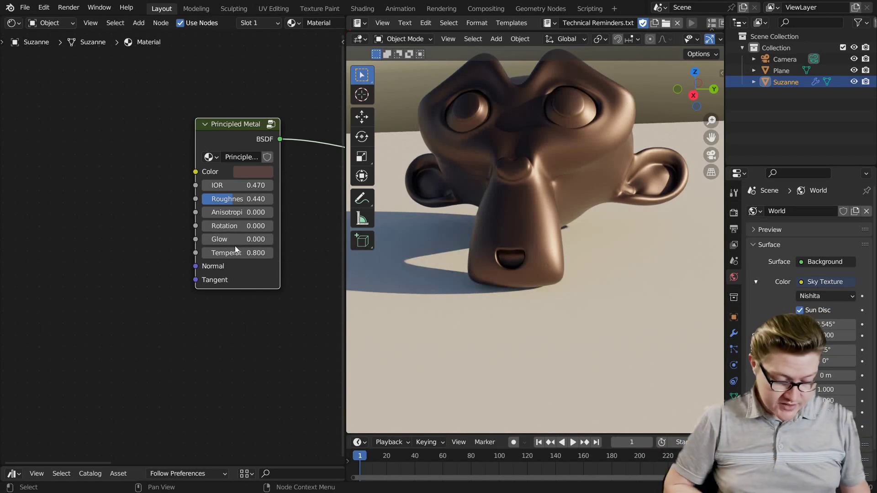
pyautogui.moveTo(90, 246); pyautogui.dragTo(122, 249, button='middle')
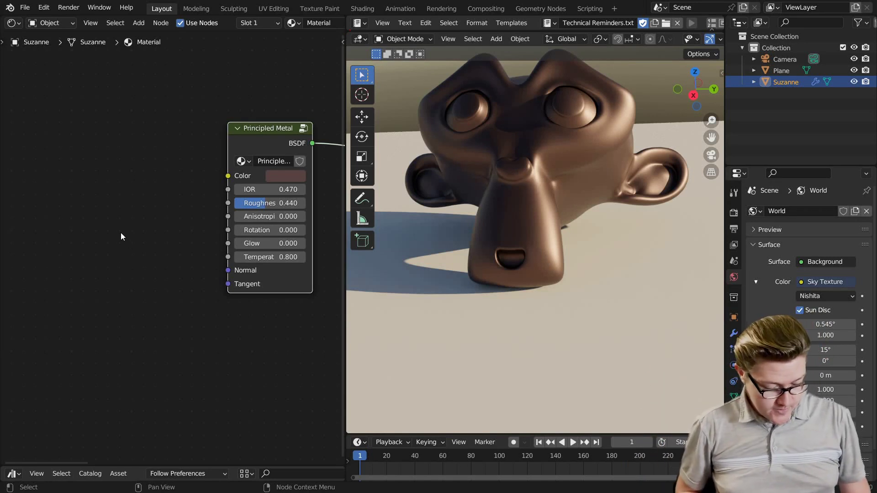
# Add a Value node left of Principled Metal and connect it to the Glow input
pyautogui.hotkey('shift', 'a')
pyautogui.write('value')
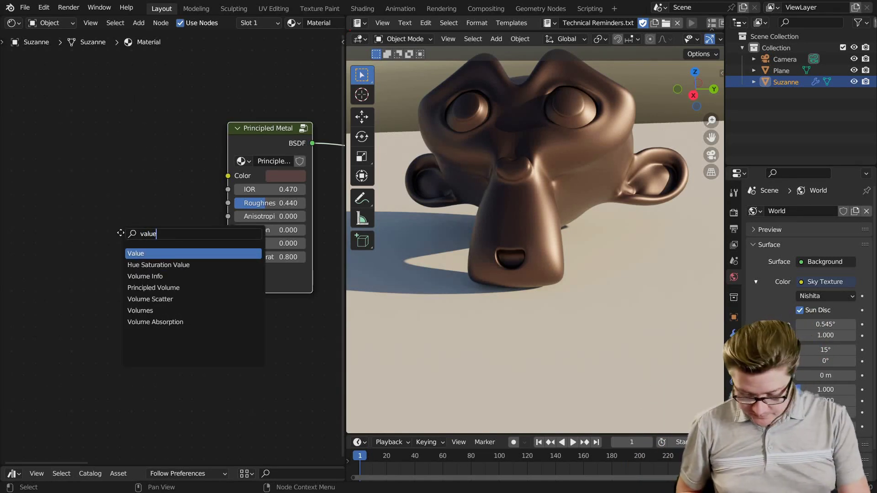
pyautogui.press('Return')
pyautogui.click(75, 227)
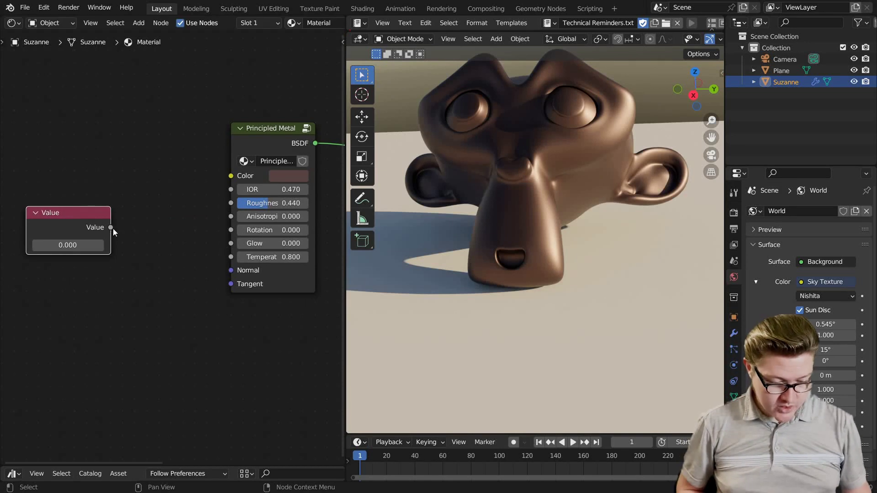
pyautogui.moveTo(111, 228); pyautogui.dragTo(148, 239)
pyautogui.moveTo(237, 249); pyautogui.dragTo(237, 249)
pyautogui.keyDown('ctrl'); pyautogui.hscroll(-4, 238, 249); pyautogui.keyUp('ctrl')
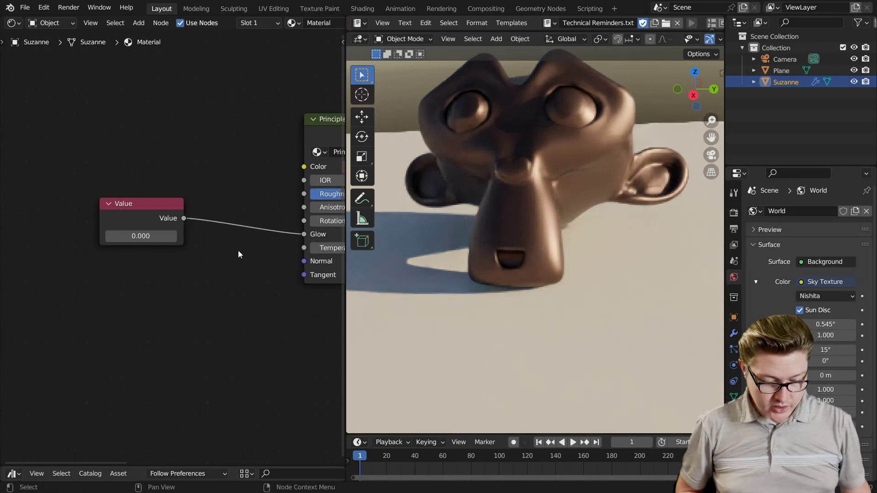
# Set the Value node to 13.3, then sweep it down to negatives around -46.2
pyautogui.click(144, 237)
pyautogui.write('13.3')
pyautogui.press('Return')
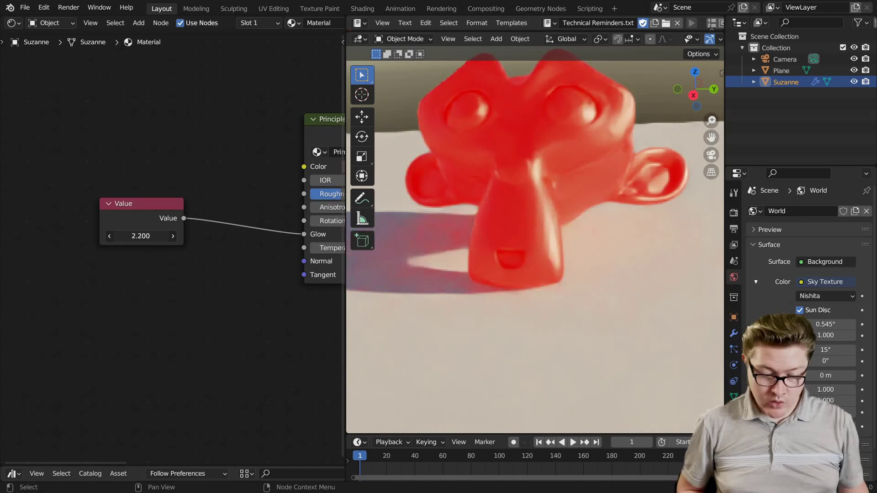
pyautogui.moveTo(140, 235); pyautogui.dragTo(114, 236)
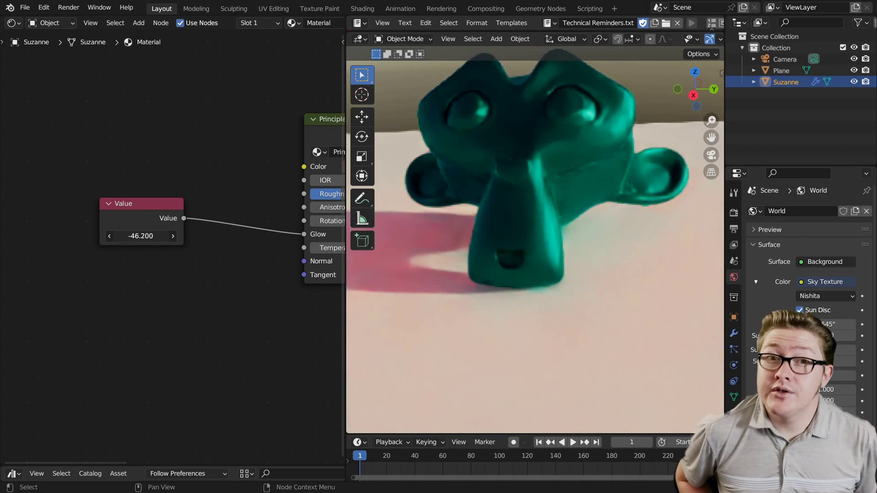
pyautogui.scroll(-2, 178, 264)
pyautogui.keyDown('ctrl'); pyautogui.hscroll(3, 193, 163); pyautogui.keyUp('ctrl')
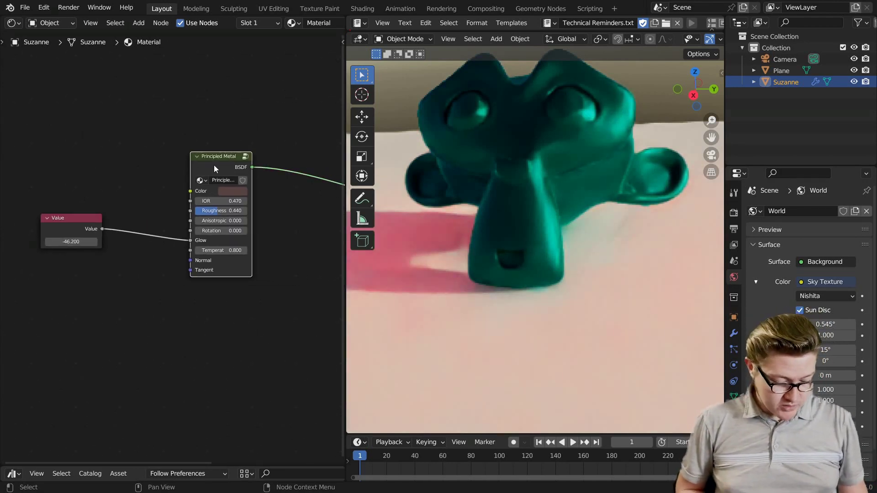
# Inside the group, add a math node fed by Glow and insert it before Emission Strength
pyautogui.press('Tab')
pyautogui.press('n')
pyautogui.press('n')
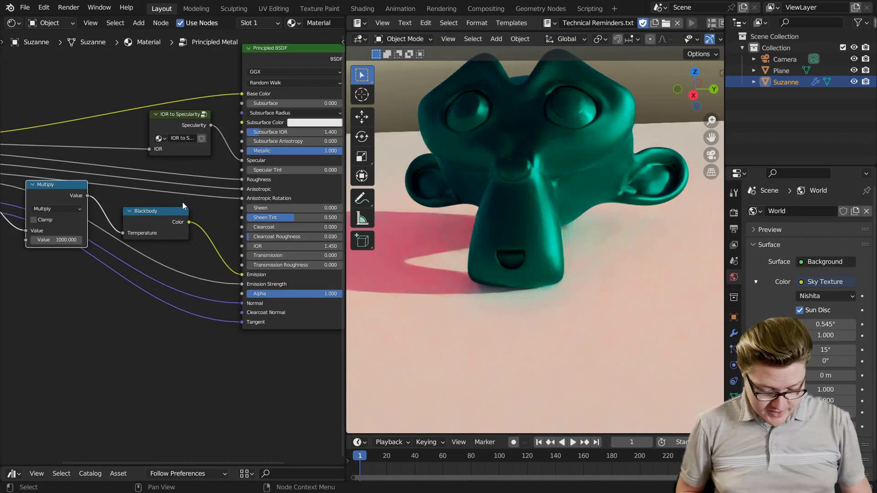
pyautogui.hotkey('ctrl', 'space')
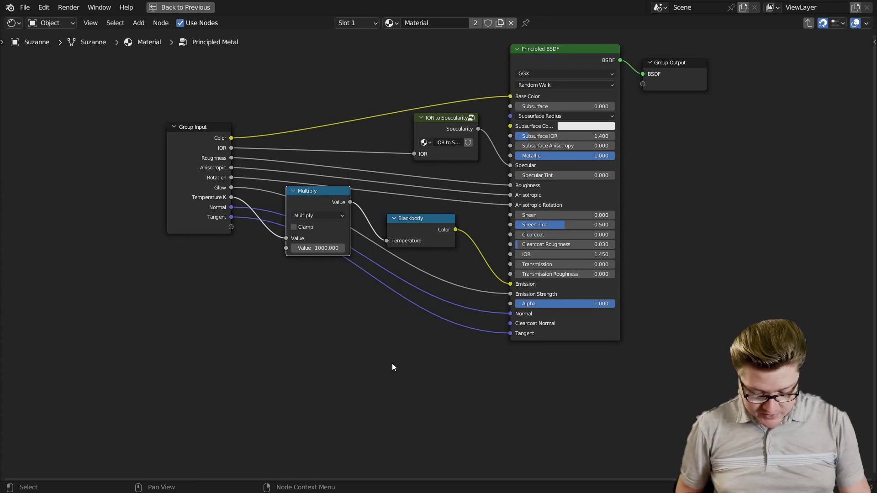
pyautogui.hotkey('shift', 'a')
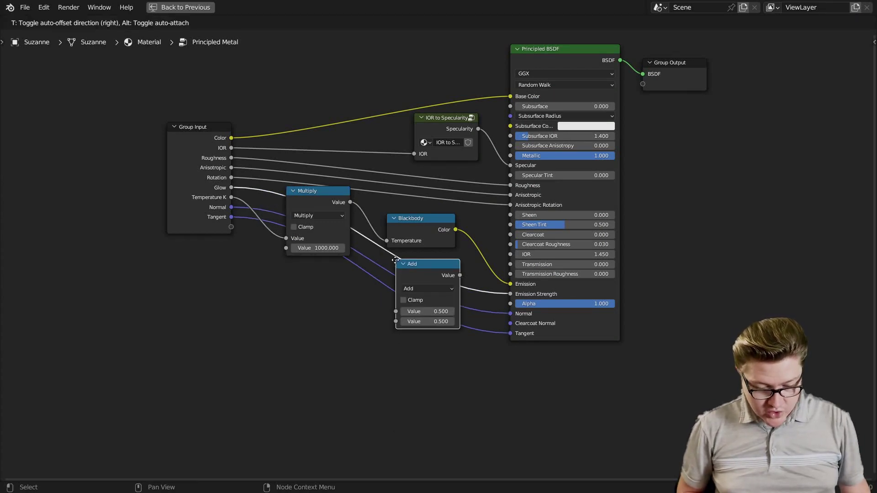
pyautogui.click(395, 259)
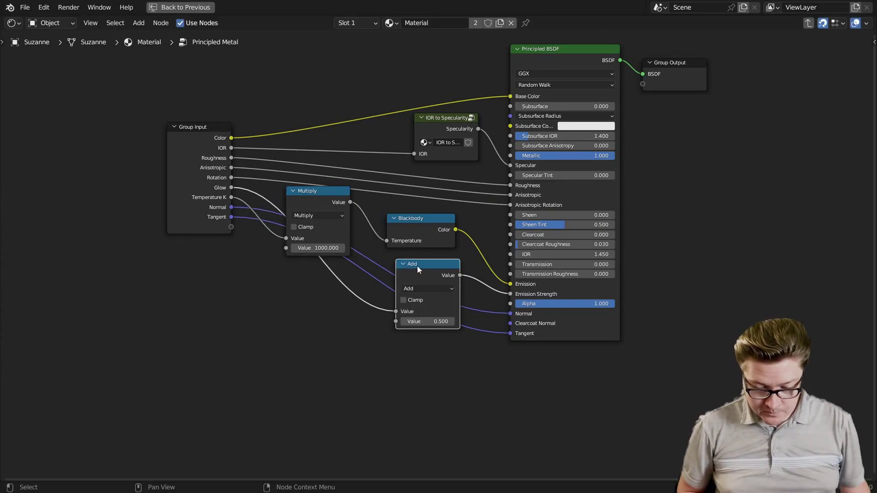
pyautogui.moveTo(418, 266); pyautogui.dragTo(423, 233, button='middle')
pyautogui.keyDown('alt'); pyautogui.moveTo(423, 234); pyautogui.dragTo(378, 302); pyautogui.keyUp('alt')
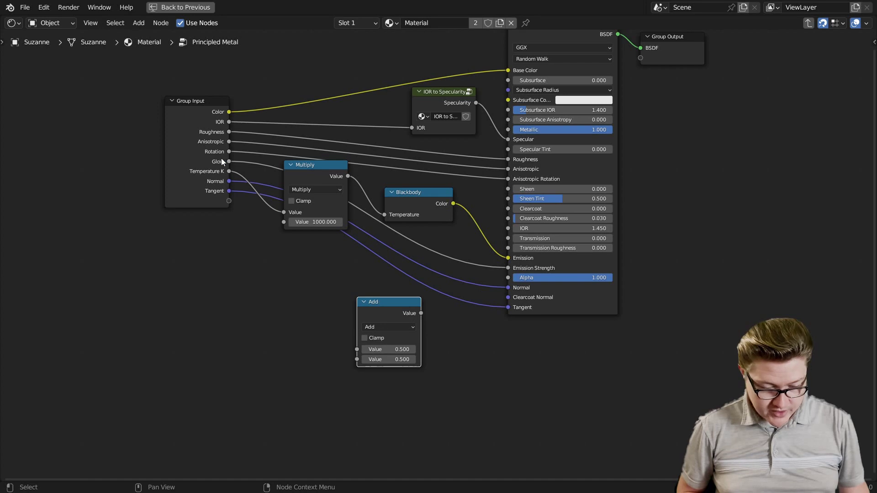
pyautogui.moveTo(221, 158); pyautogui.dragTo(357, 349)
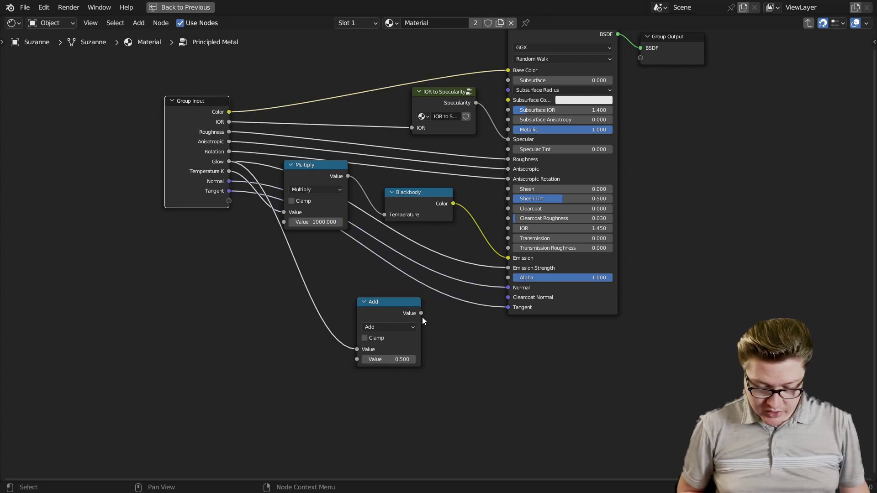
pyautogui.moveTo(377, 310); pyautogui.dragTo(411, 255)
# Switch that math node to Maximum with a floor of 0
pyautogui.scroll(3, 413, 292)
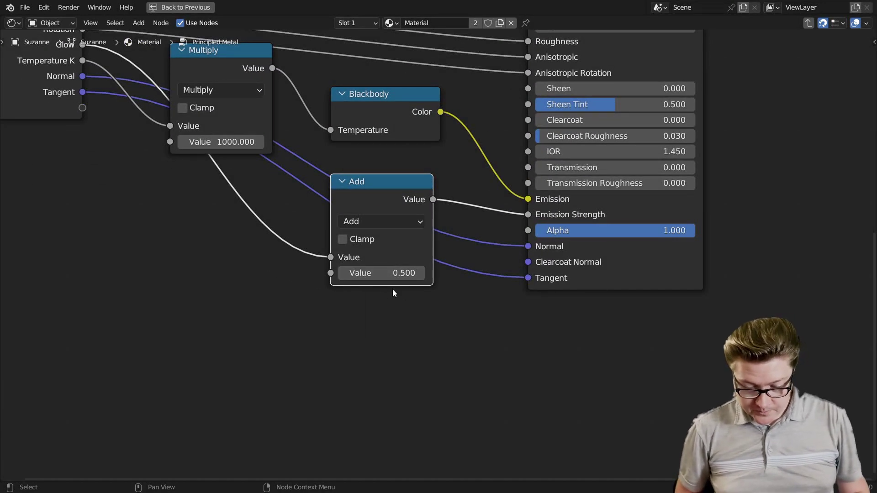
pyautogui.click(356, 221)
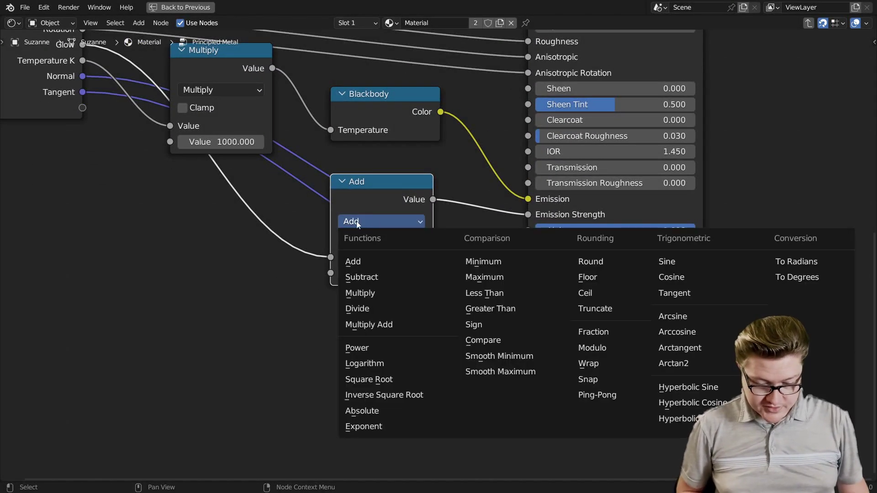
pyautogui.click(496, 274)
pyautogui.press('Return')
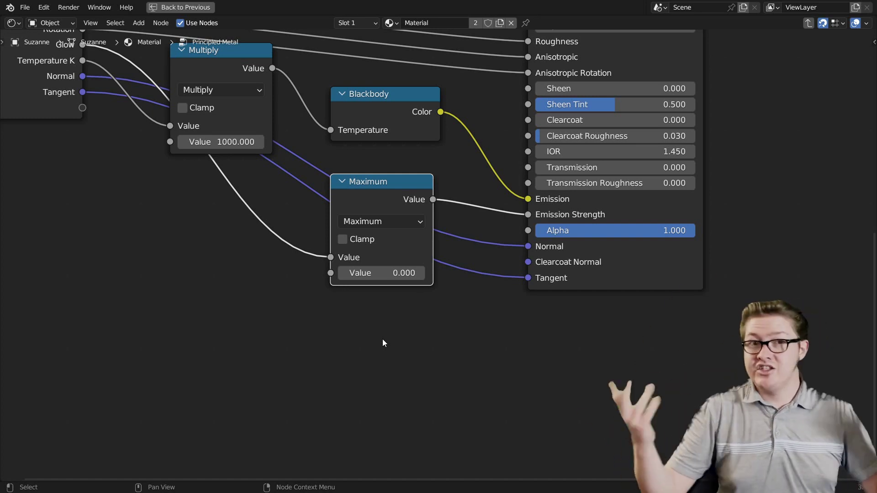
pyautogui.scroll(-1, 377, 328)
# Back in Layout, drag the Value node through negative and positive glow values to check Suzanne
pyautogui.press('Tab')
pyautogui.scroll(1, 352, 288)
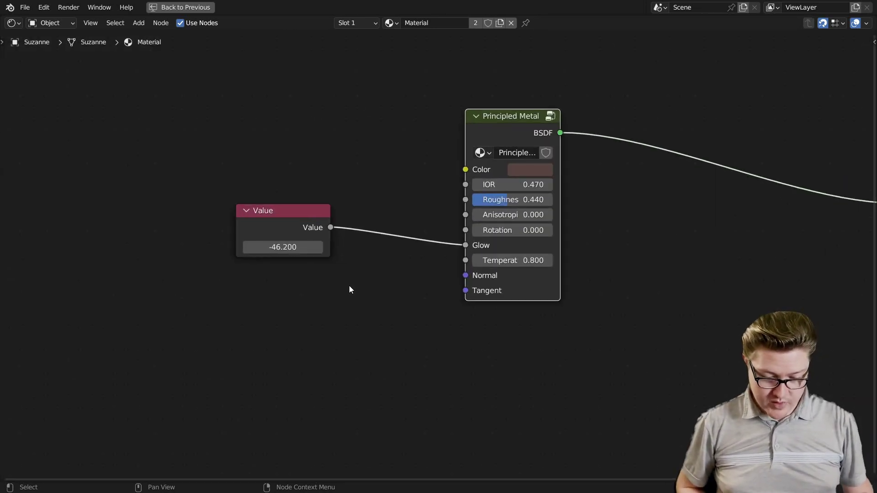
pyautogui.hotkey('ctrl', 'space')
pyautogui.moveTo(66, 276); pyautogui.dragTo(175, 298, button='middle')
pyautogui.moveTo(120, 261); pyautogui.dragTo(137, 260)
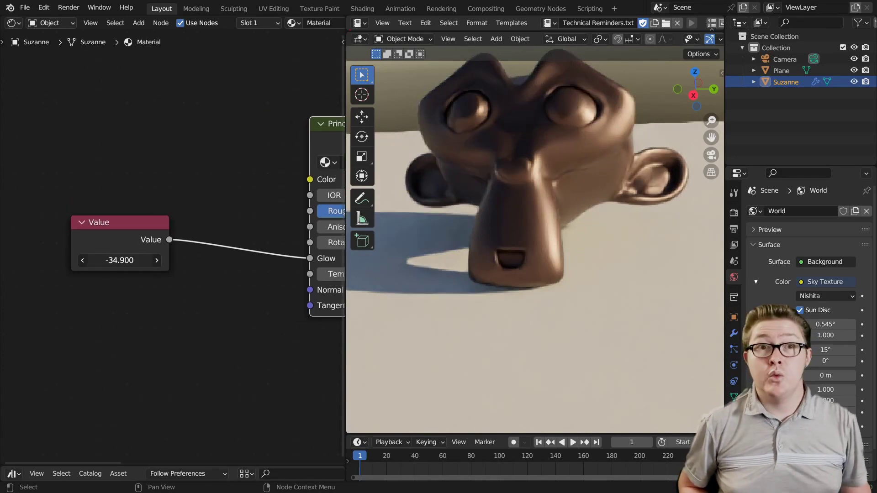
pyautogui.moveTo(120, 260); pyautogui.dragTo(126, 261)
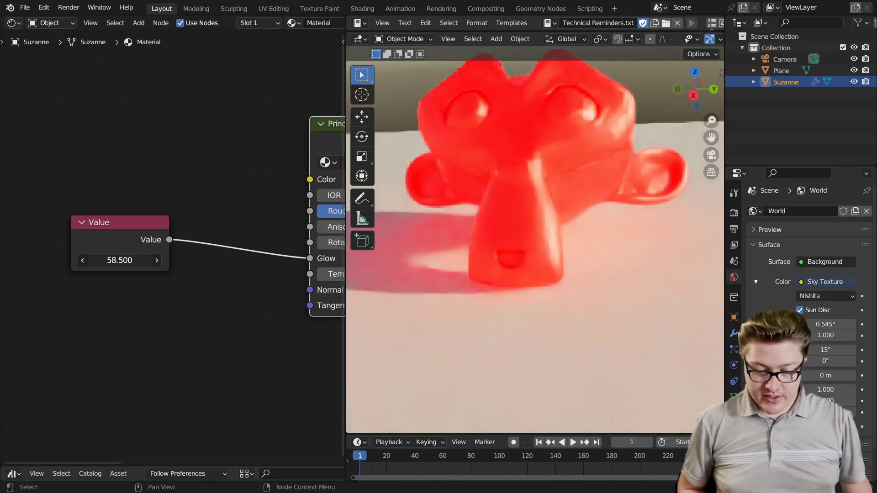
pyautogui.scroll(-3, 123, 249)
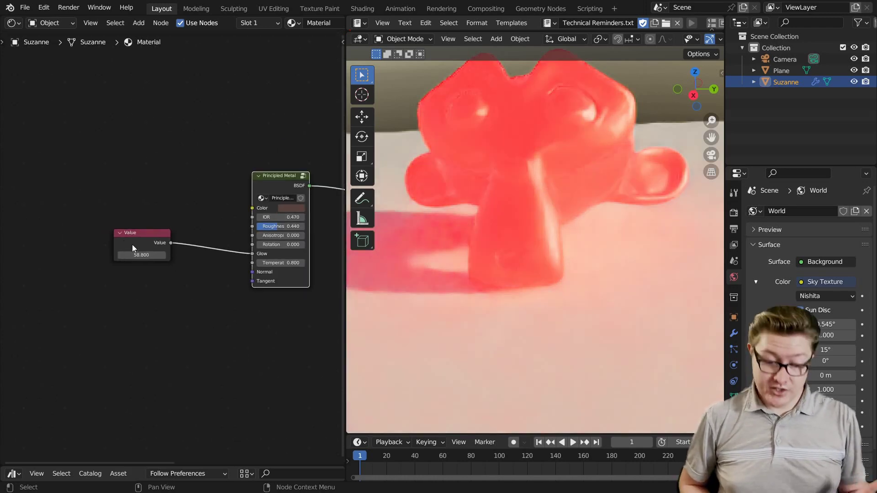
# Cut the Value-to-Glow link and move the Value node up and left
pyautogui.keyDown('ctrl'); pyautogui.moveTo(200, 224); pyautogui.dragTo(204, 309, button='right'); pyautogui.keyUp('ctrl')
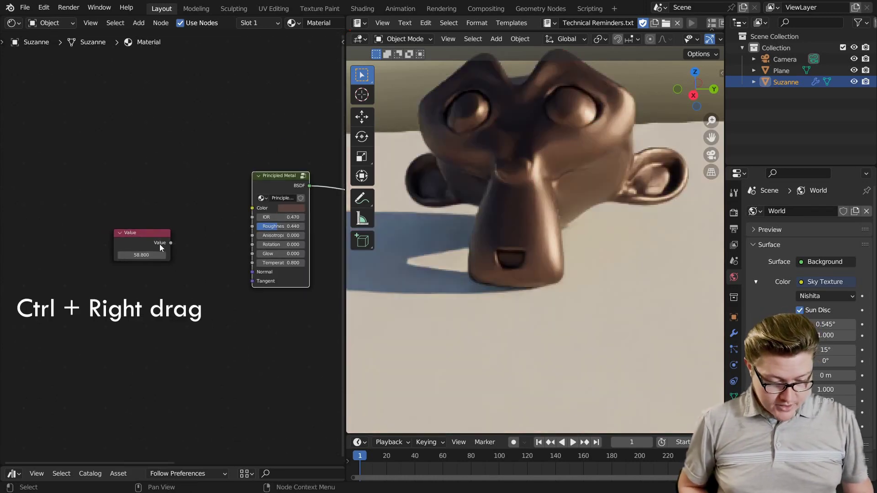
pyautogui.moveTo(162, 249); pyautogui.dragTo(105, 223)
pyautogui.keyDown('shift'); pyautogui.scroll(-2, 345, 181); pyautogui.keyUp('shift')
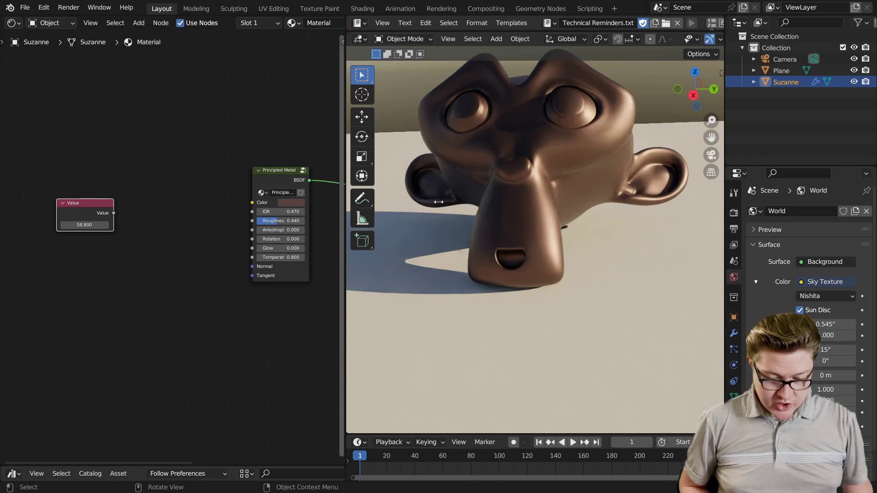
# Widen the Shader Editor and open an Asset Browser below it showing the Asset Library catalogs
pyautogui.moveTo(344, 179); pyautogui.dragTo(617, 183)
pyautogui.moveTo(418, 466); pyautogui.dragTo(357, 215)
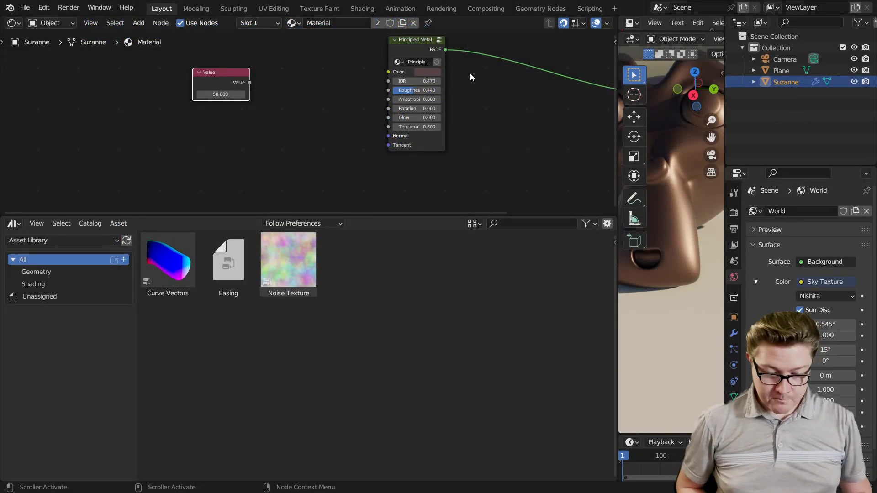
pyautogui.scroll(4, 470, 73)
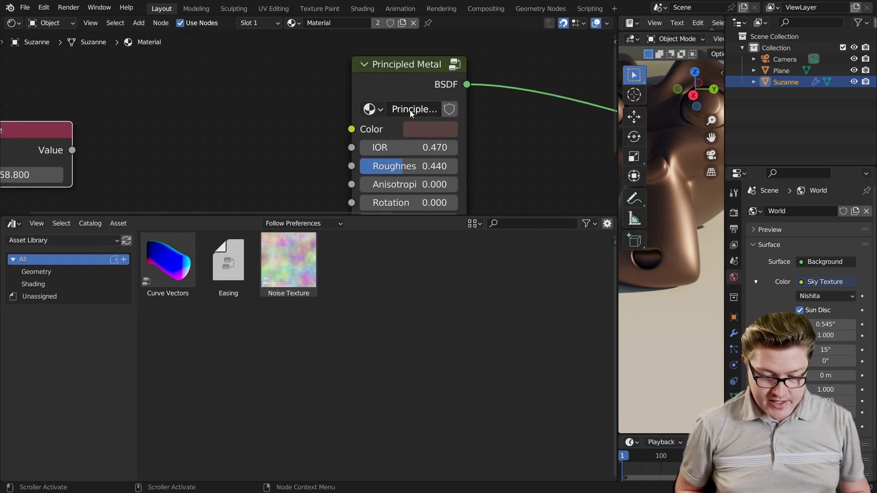
# Mark the Principled Metal node group as an asset and move it into the Shading catalog
pyautogui.rightClick(409, 110)
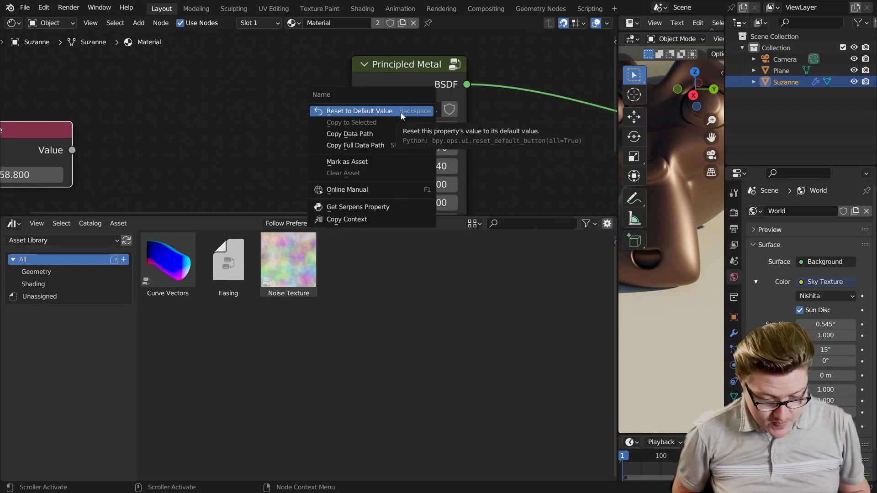
pyautogui.click(352, 162)
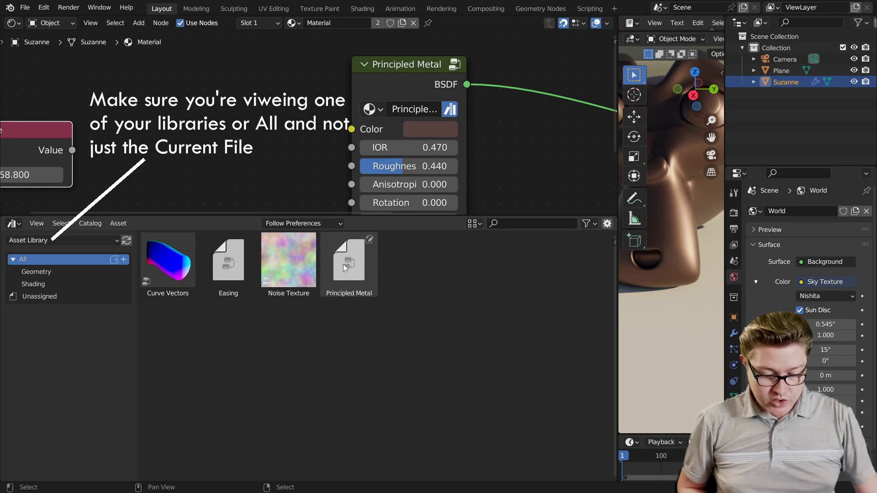
pyautogui.moveTo(344, 263)
pyautogui.mouseDown()
pyautogui.moveTo(233, 413)
pyautogui.moveTo(34, 286)
pyautogui.mouseUp()
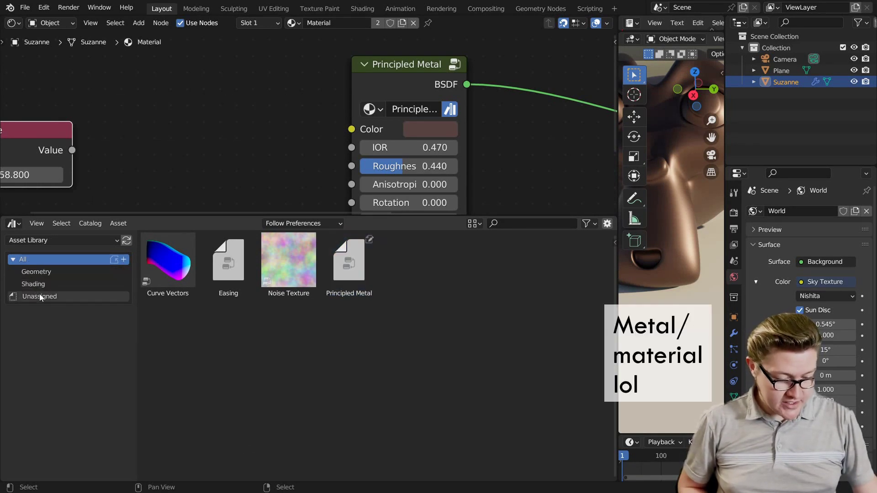
pyautogui.click(36, 285)
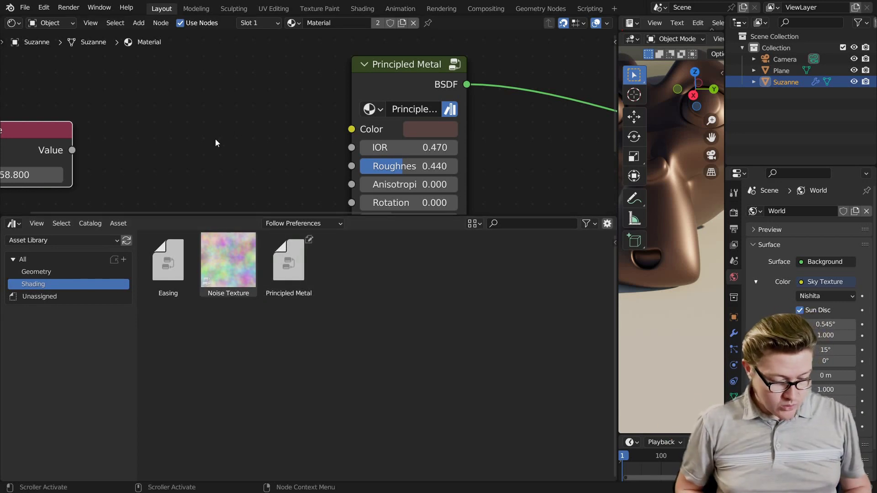
# Save Principled.blend and maximise the Shader Editor to fill the Blender window
pyautogui.hotkey('ctrl', 's')
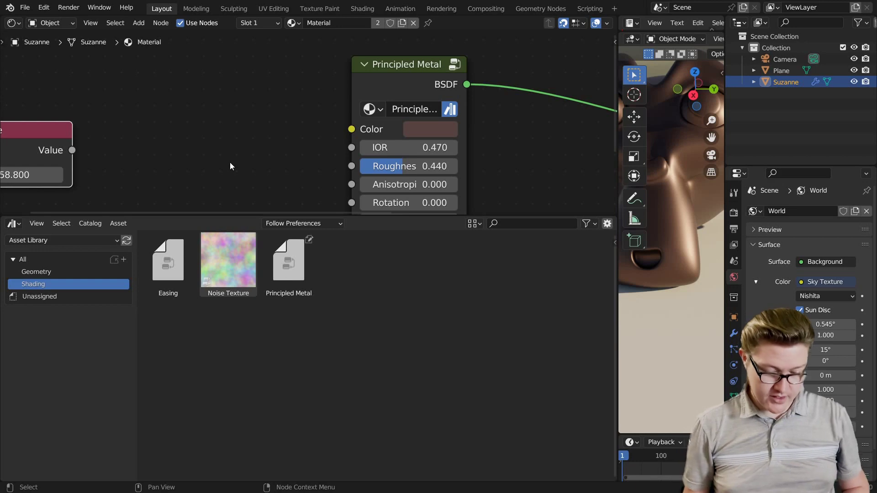
pyautogui.hotkey('ctrl', 'space')
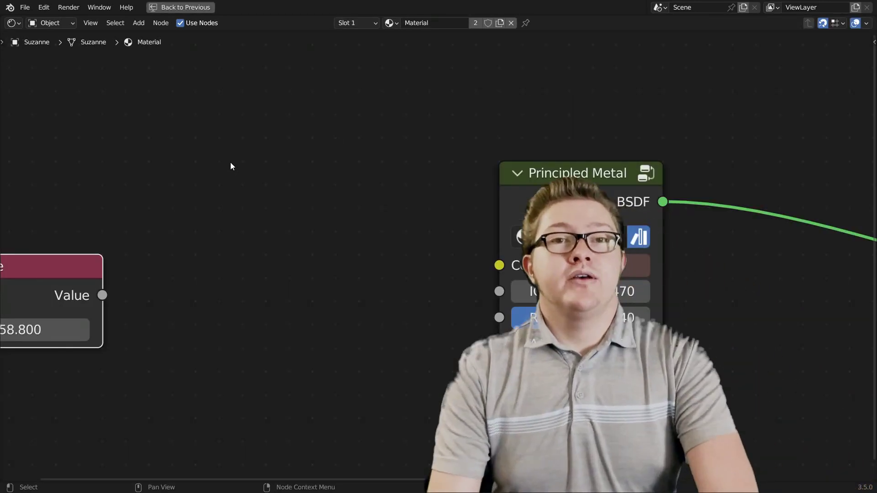